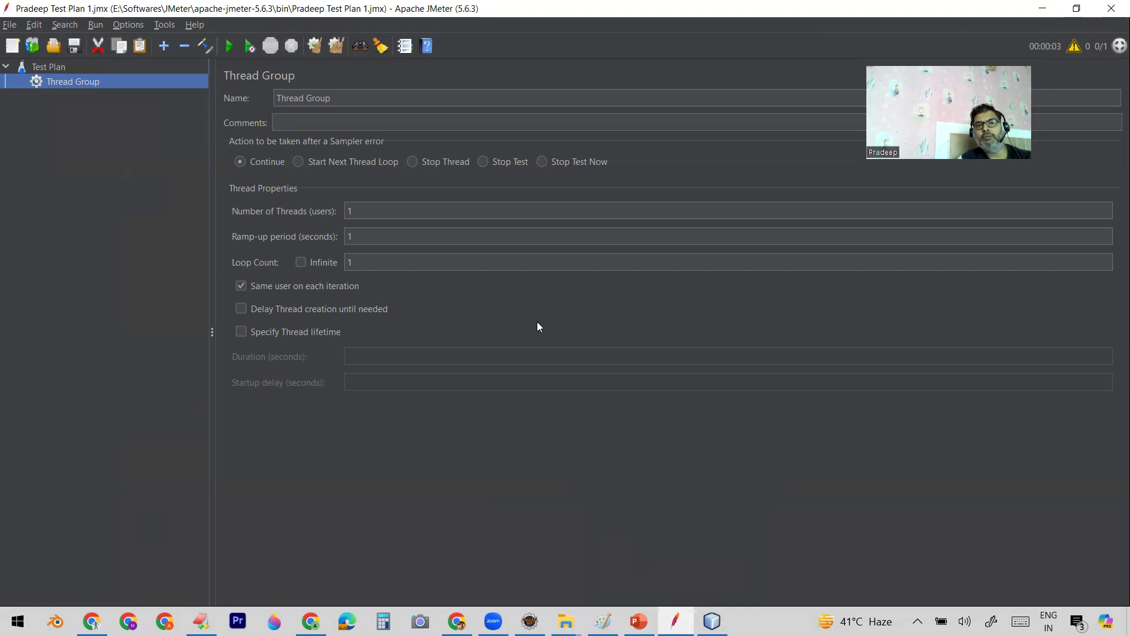
# Step: Switch to the PowerPoint slide show and advance the Thread Groups slide through the Application server and Thread Group graphics
pyautogui.click(638, 621)
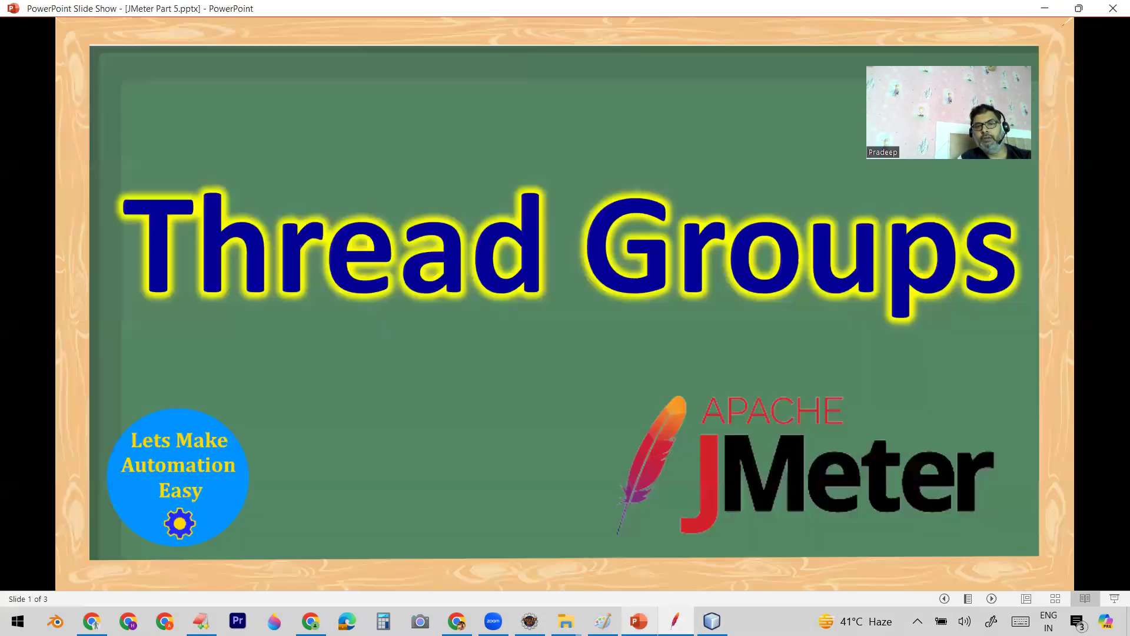
pyautogui.click(695, 398)
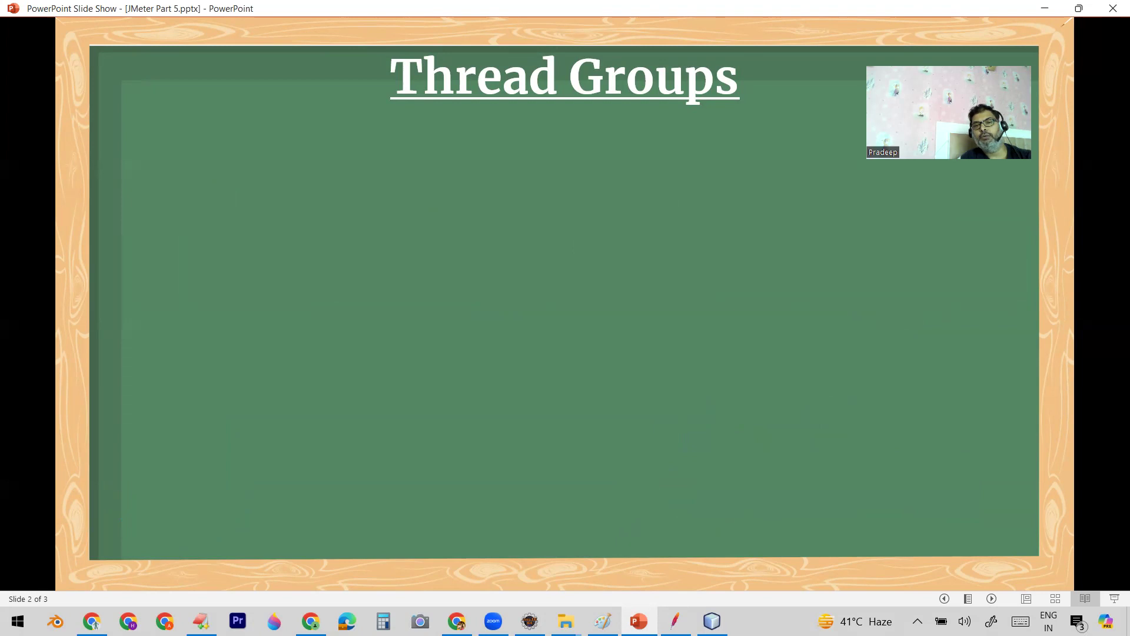
pyautogui.press('Right')
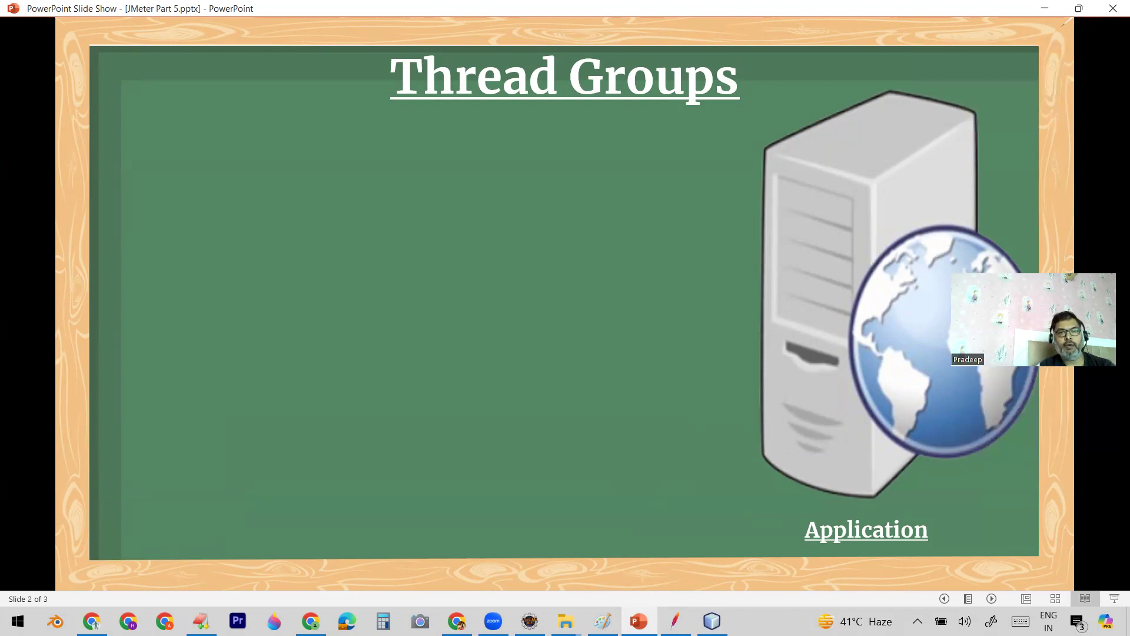
pyautogui.click(597, 281)
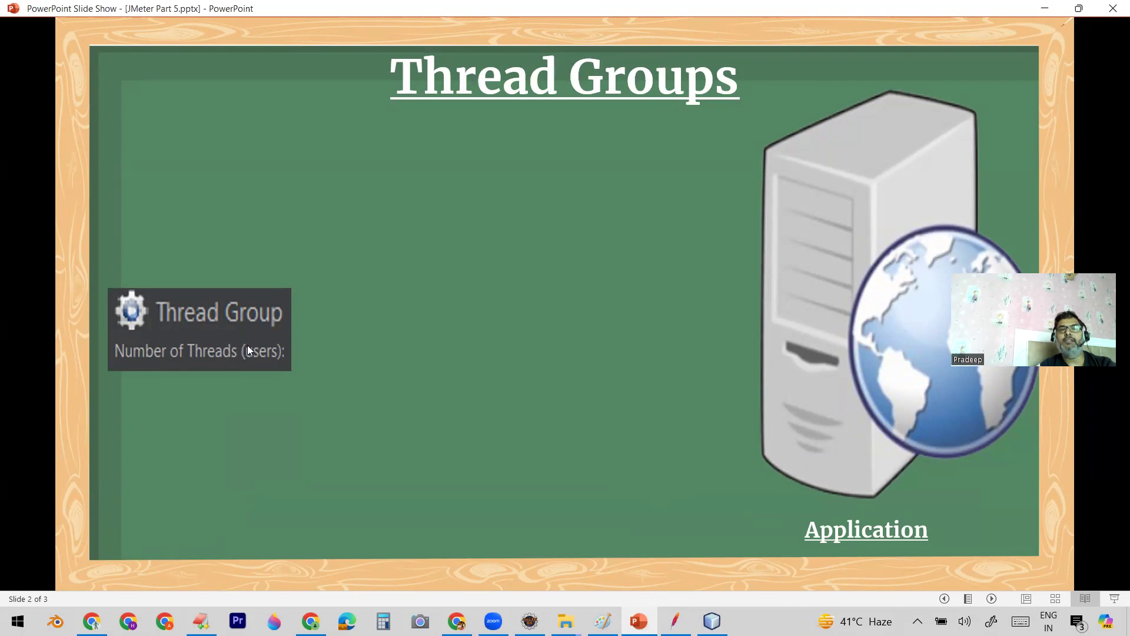
# Step: Switch to JMeter and set the Thread Group's number of threads (users) to 10
pyautogui.hotkey('alt', 'Tab')
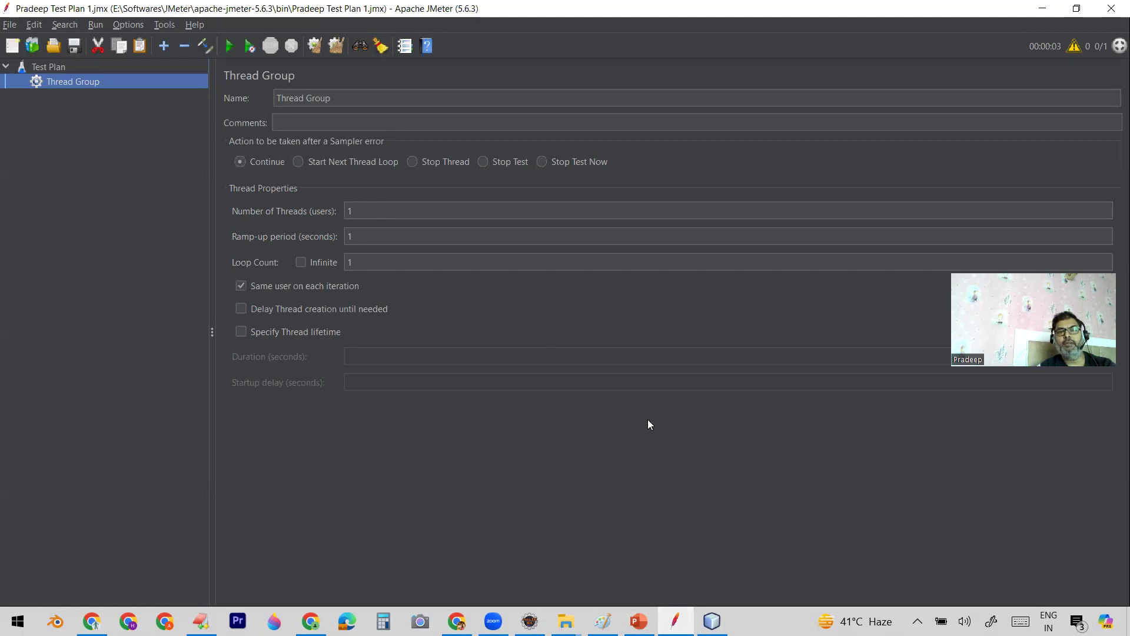
pyautogui.click(359, 212)
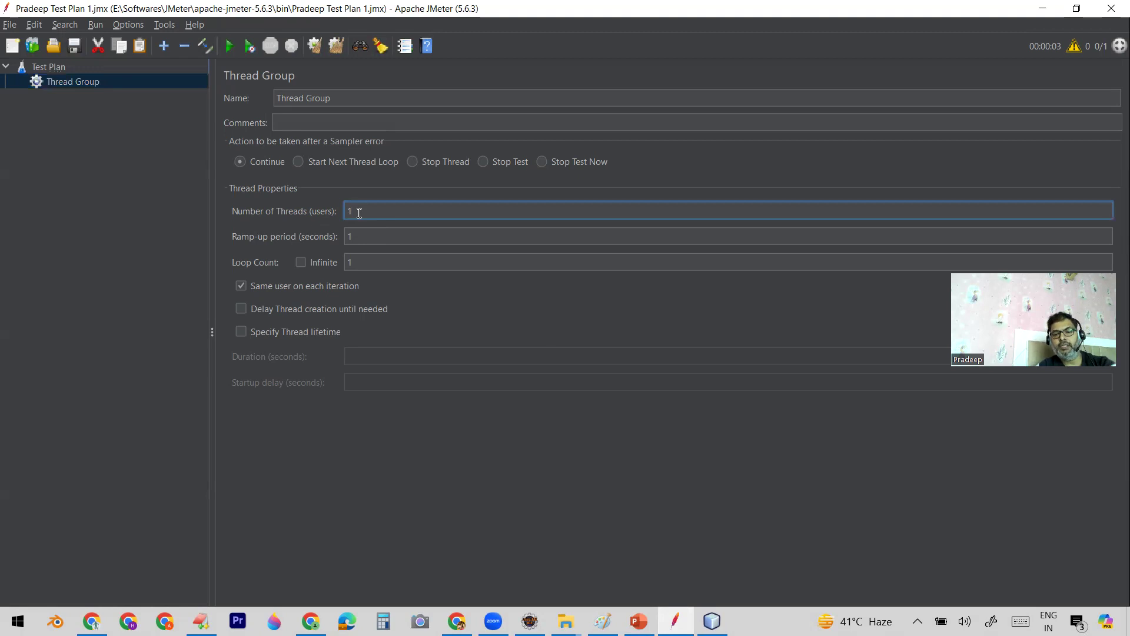
pyautogui.write('0')
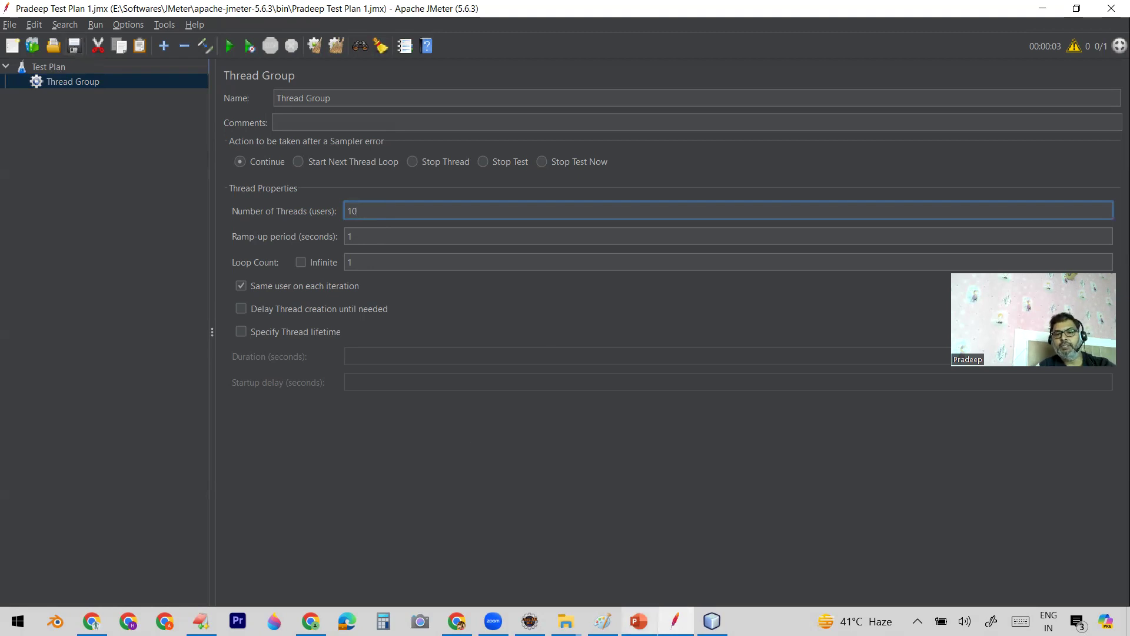
# Step: Switch to the PowerPoint slide show and reveal User 1, User 2 and User 3 on the Thread Groups diagram
pyautogui.click(639, 621)
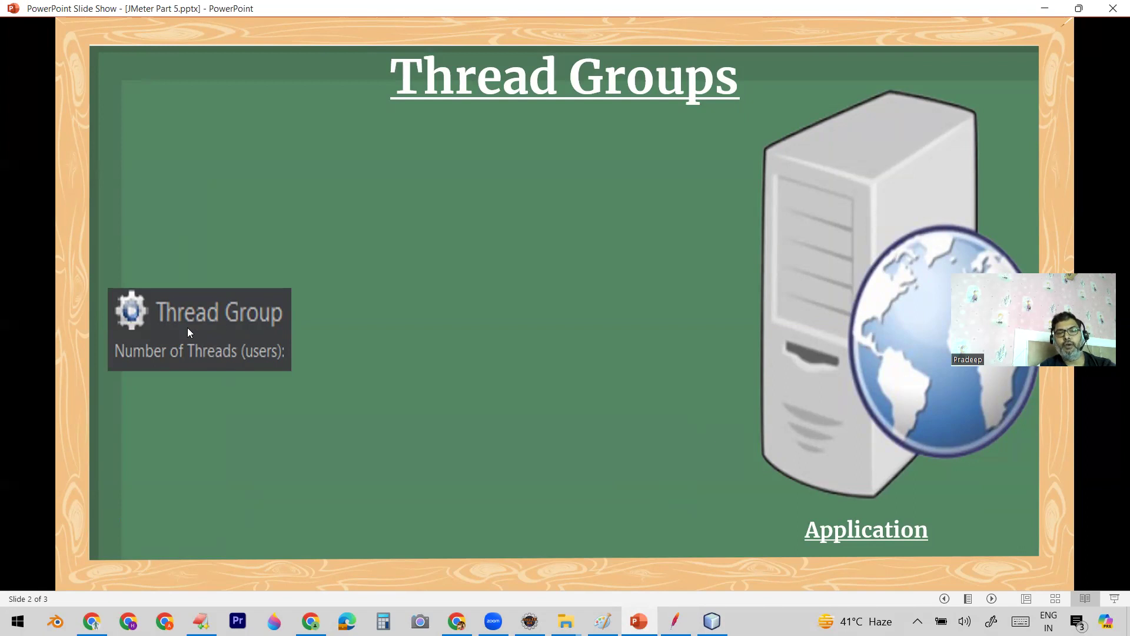
pyautogui.click(294, 205)
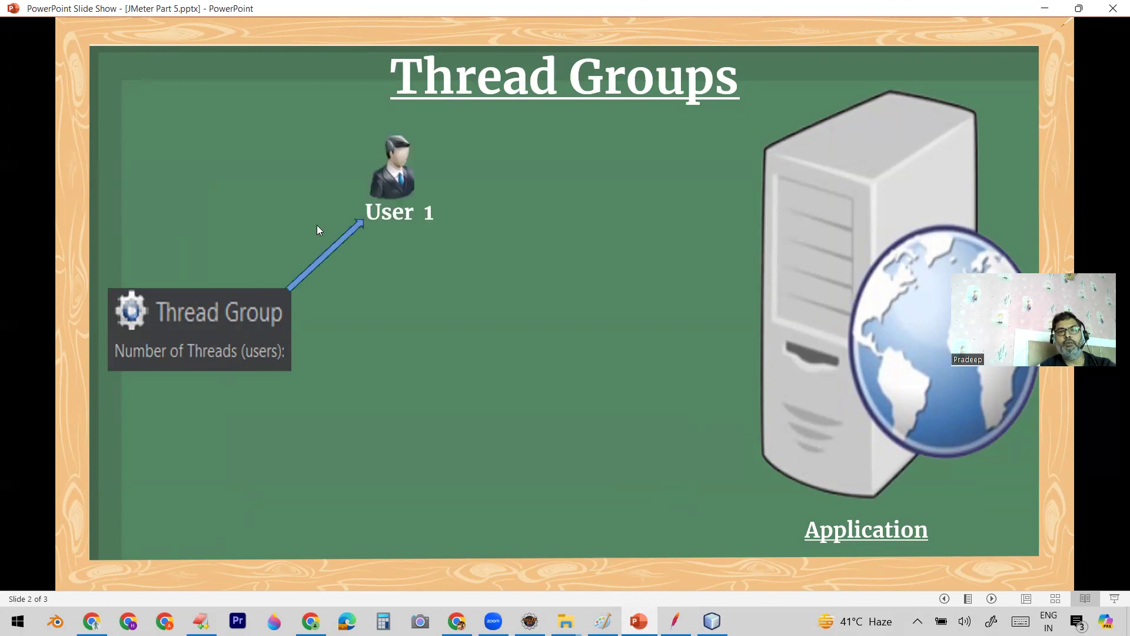
pyautogui.click(616, 243)
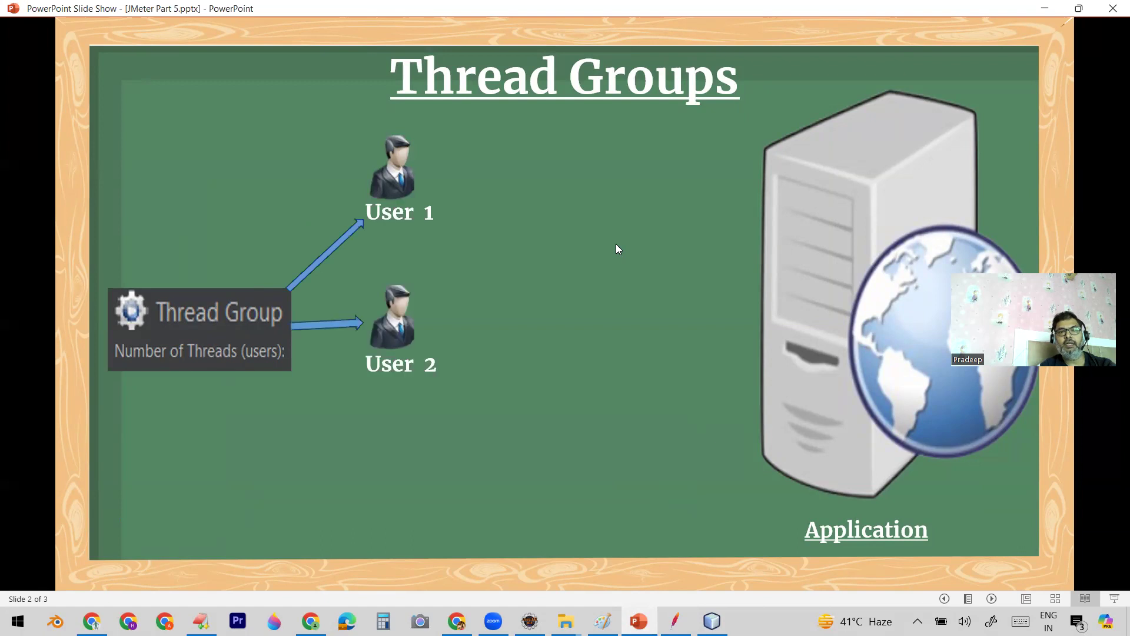
pyautogui.click(616, 245)
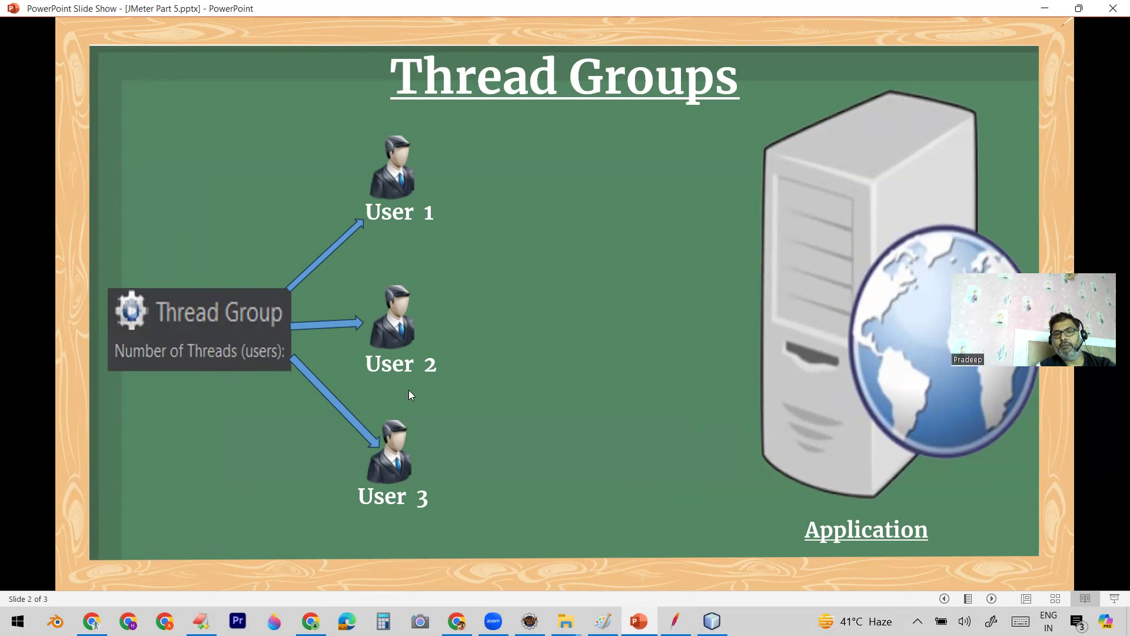
# Step: Switch to JMeter and set the Thread Group's loop count to 3
pyautogui.hotkey('alt', 'Tab')
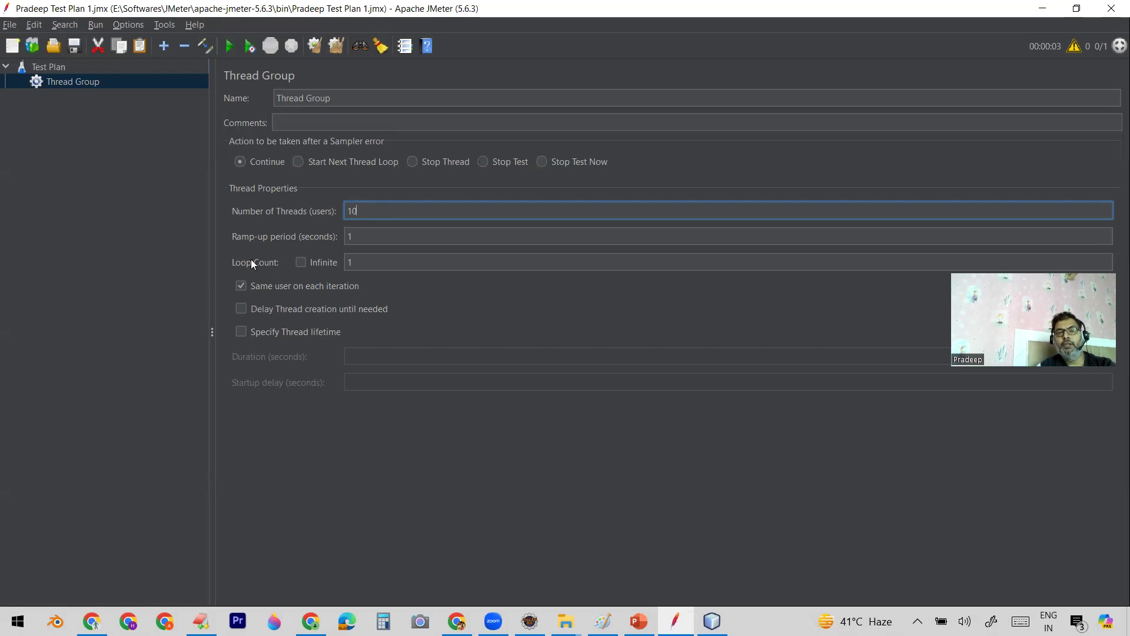
pyautogui.click(356, 262)
pyautogui.doubleClick(355, 263)
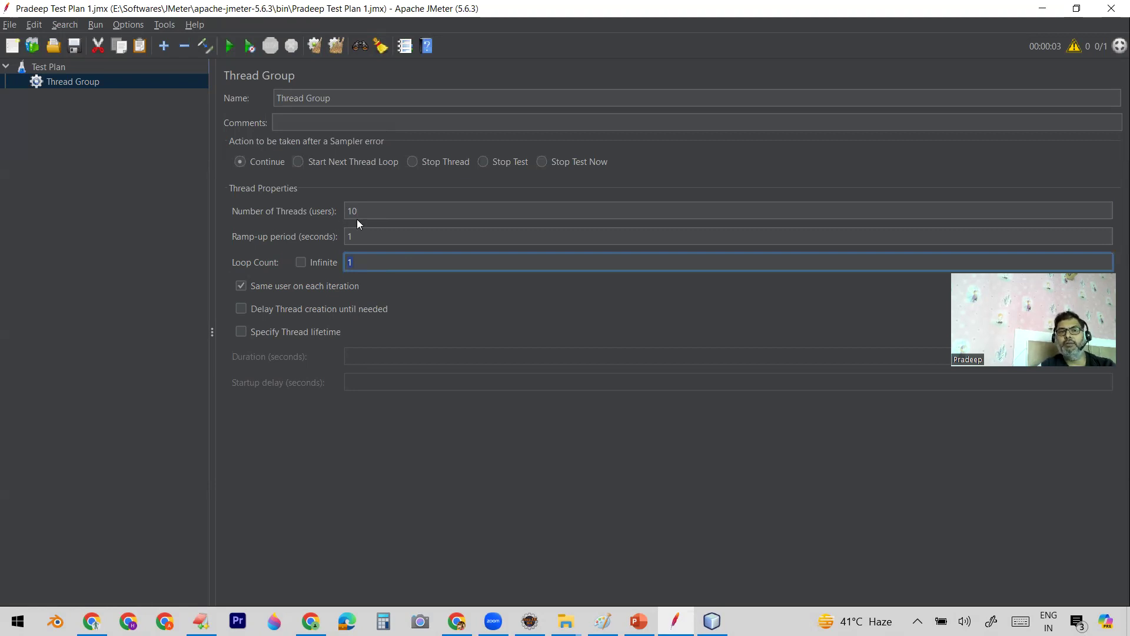
pyautogui.click(346, 262)
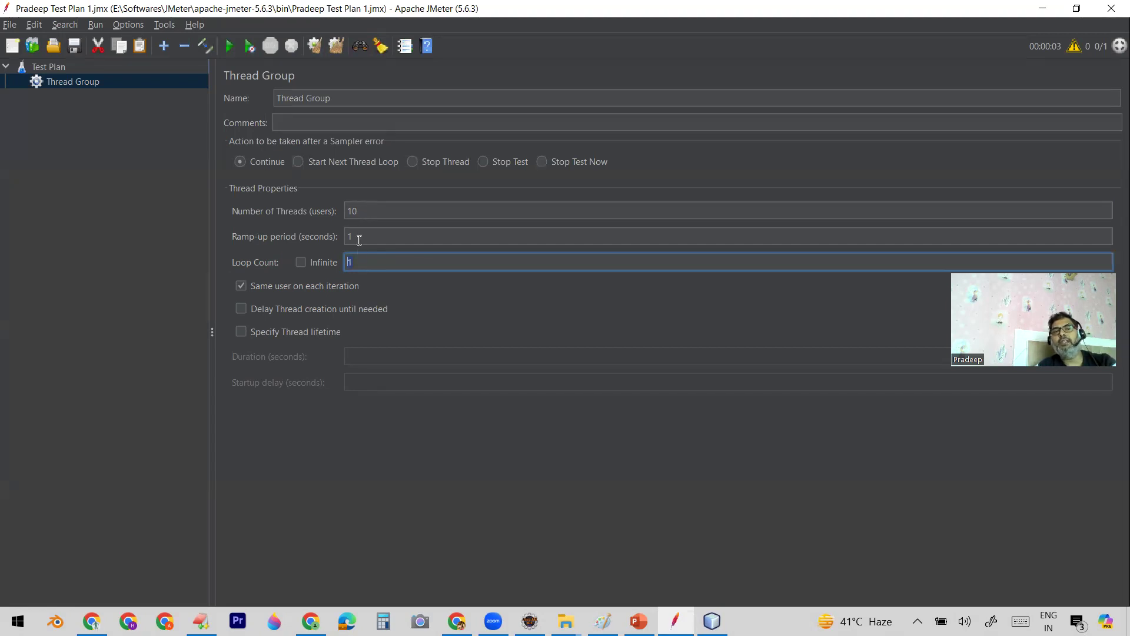
pyautogui.click(470, 263)
pyautogui.press('BackSpace')
pyautogui.write('3')
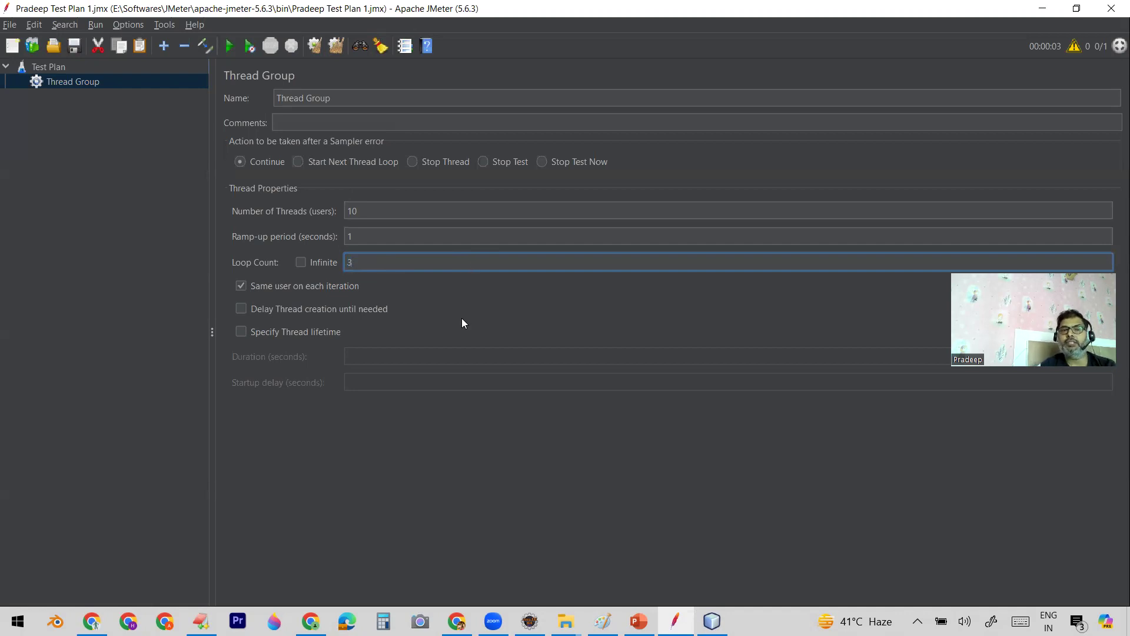
pyautogui.doubleClick(362, 211)
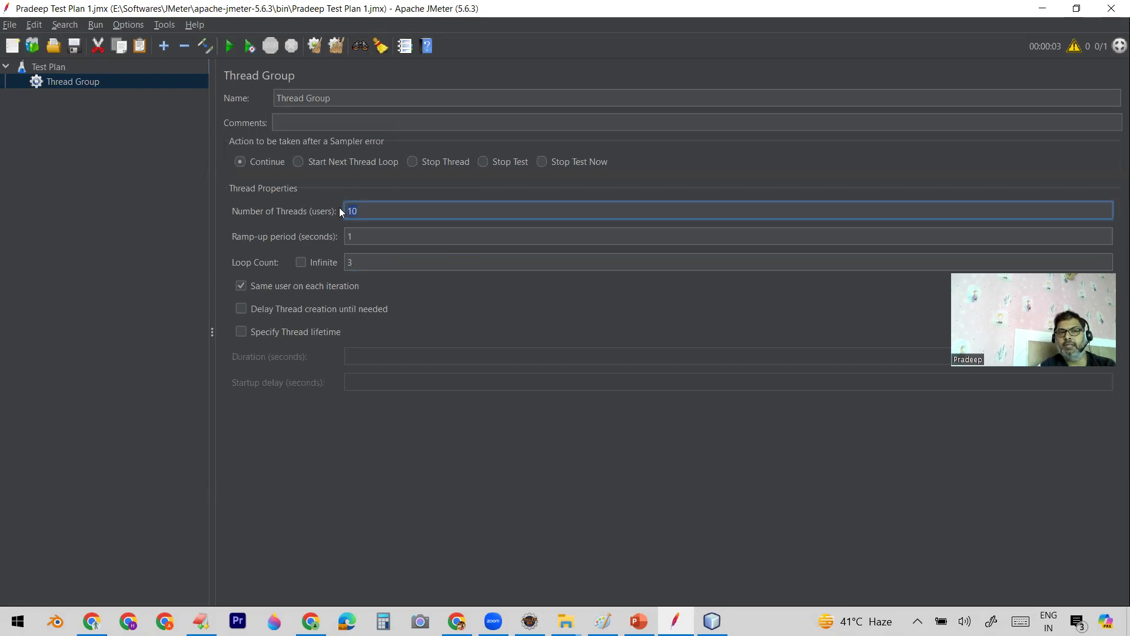
pyautogui.doubleClick(353, 262)
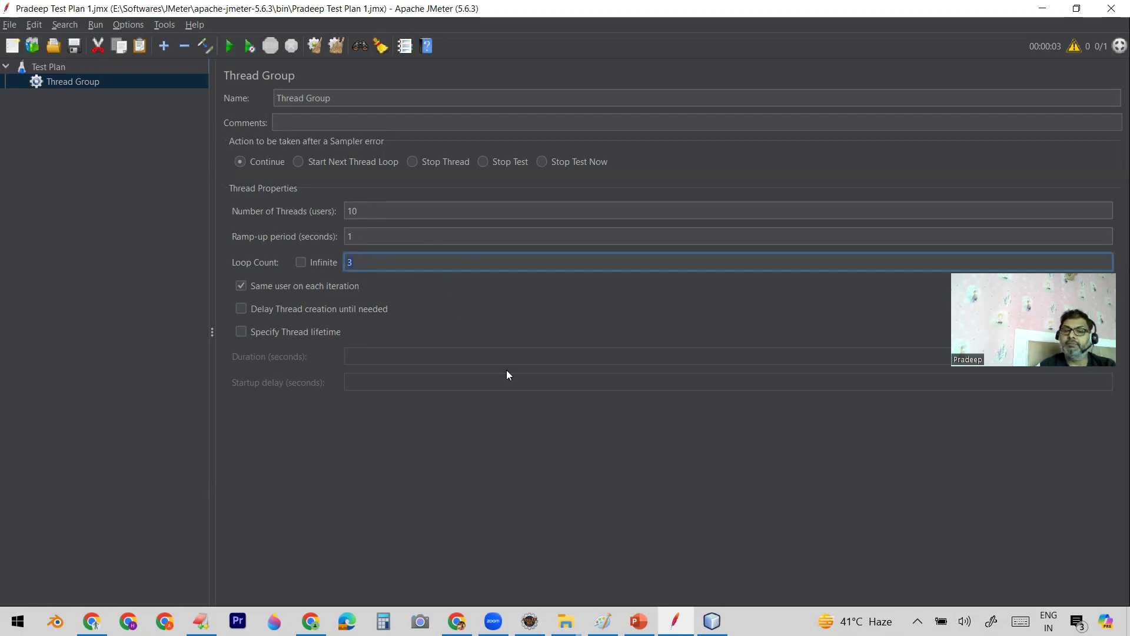
# Step: Switch to the PowerPoint slide show and reveal Request 1, Request 2 and Request 3 for each user
pyautogui.click(639, 621)
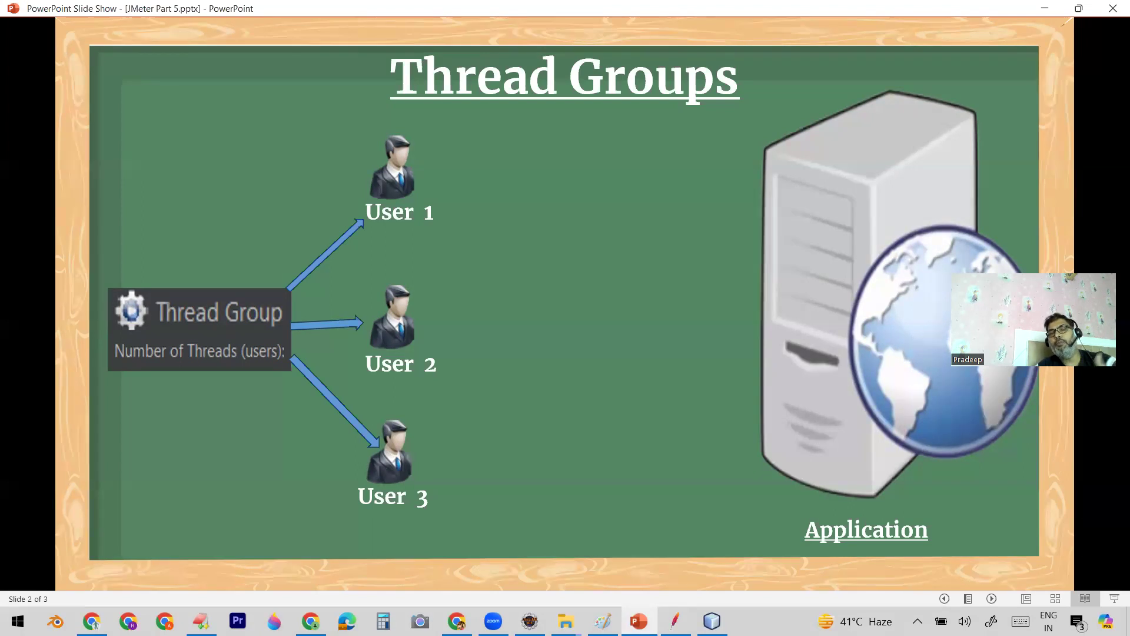
pyautogui.press('Right')
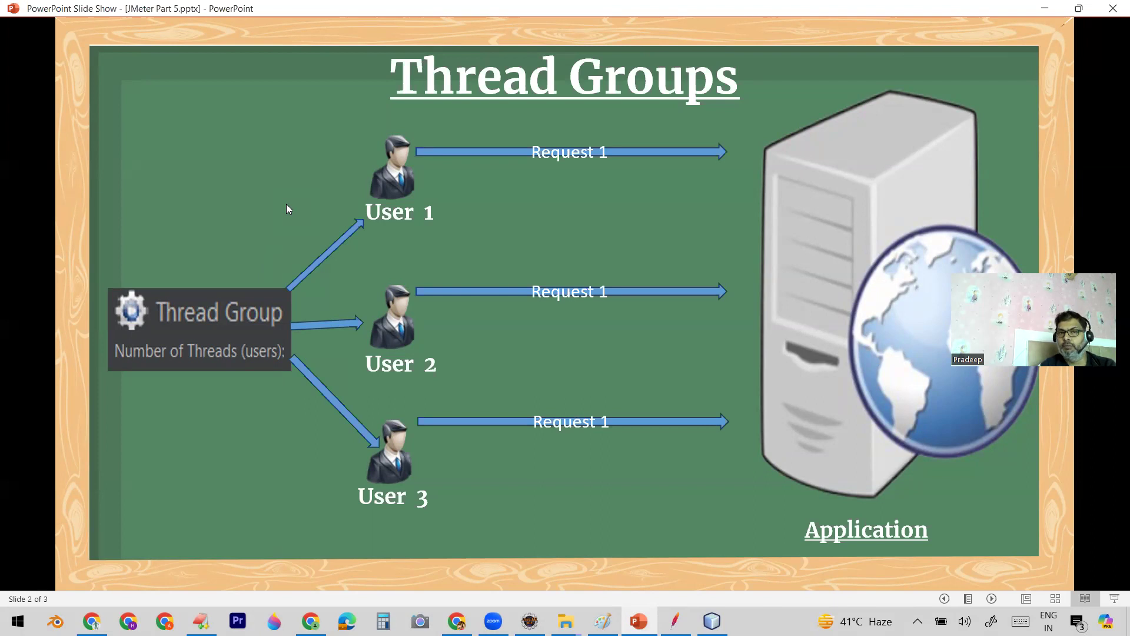
pyautogui.press('Right')
pyautogui.press('Right')
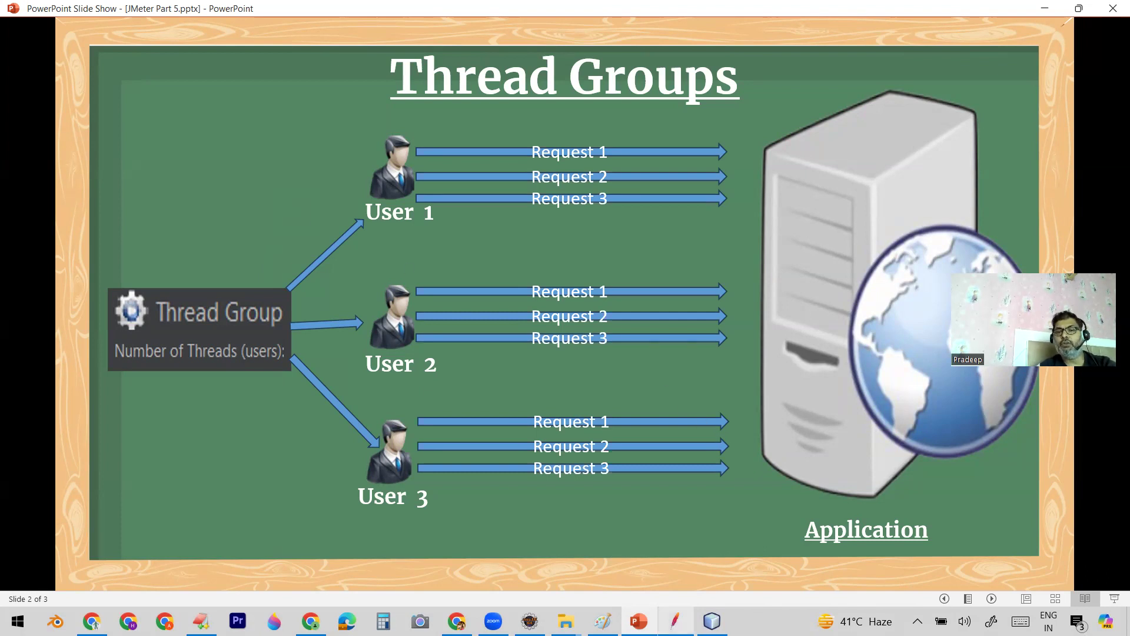
# Step: Switch to JMeter, try the Infinite loop option, and set both the Thread Group's loop count and number of threads to 1
pyautogui.click(675, 621)
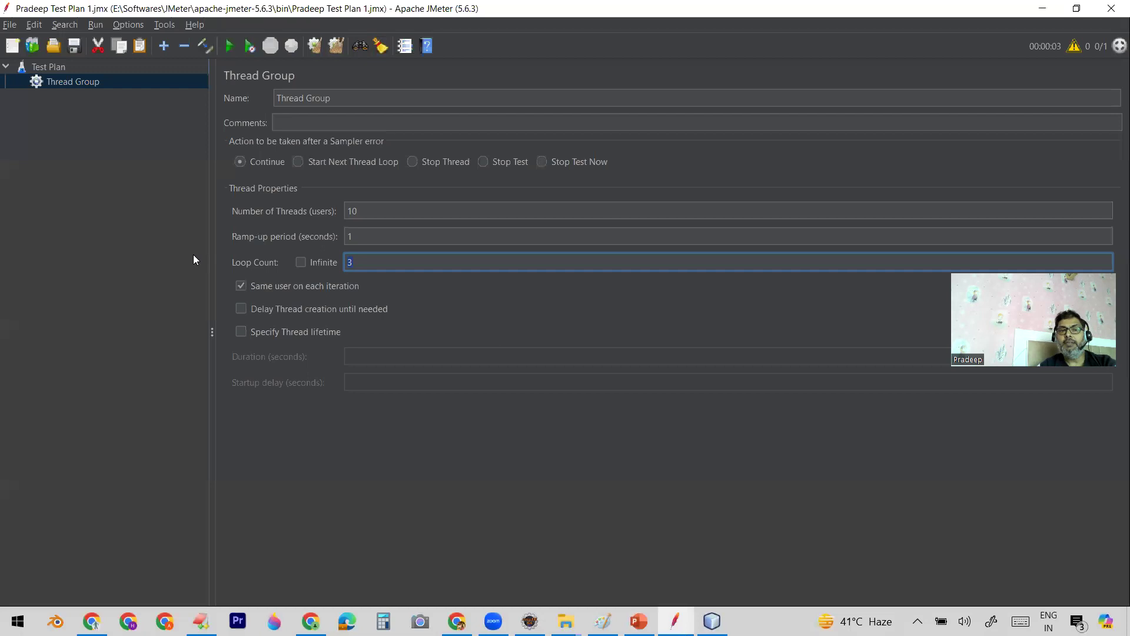
pyautogui.click(301, 263)
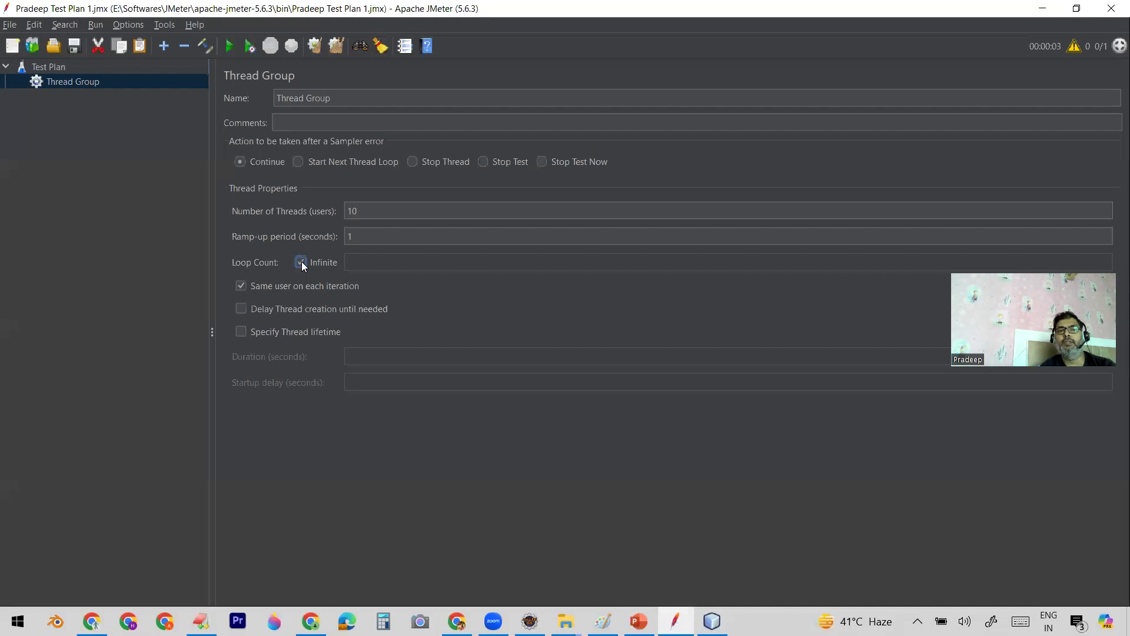
pyautogui.click(301, 262)
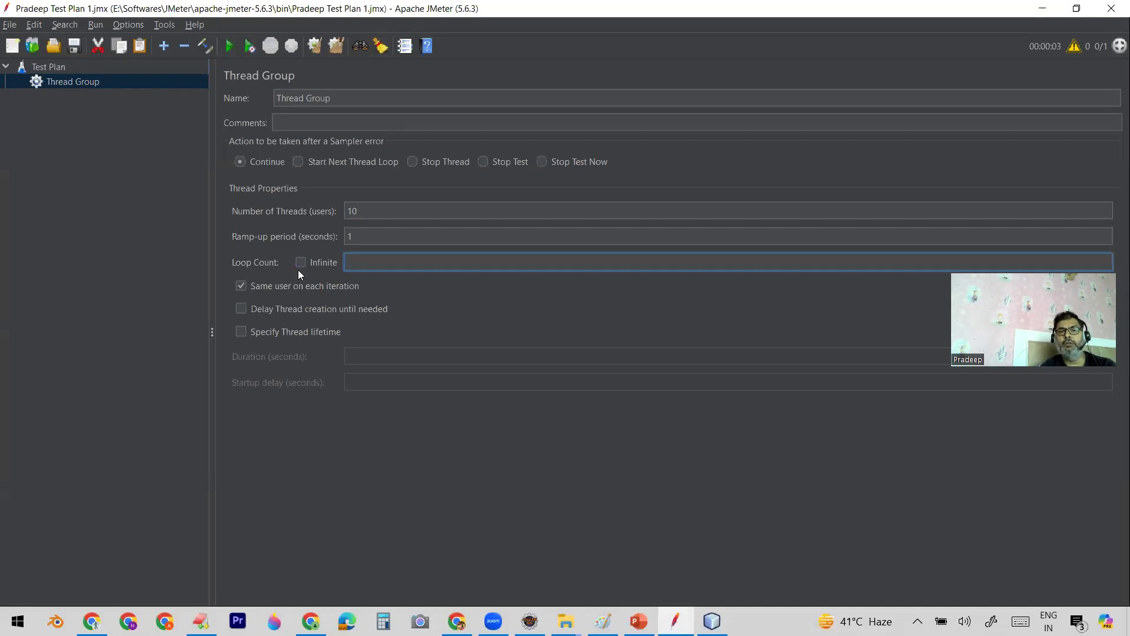
pyautogui.write('1')
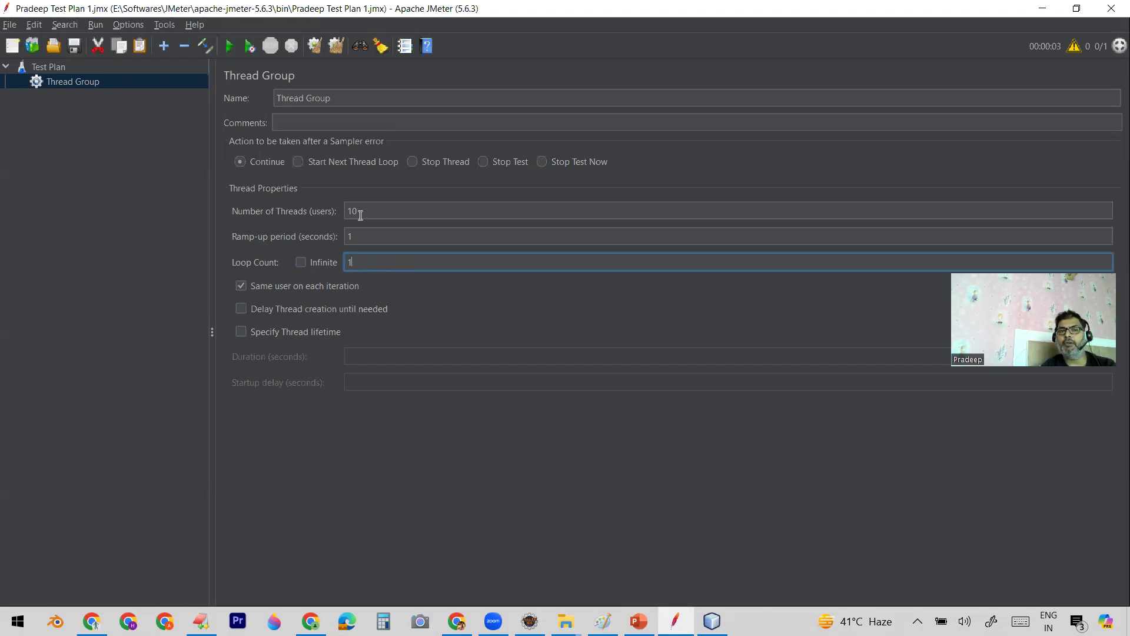
pyautogui.moveTo(365, 263); pyautogui.dragTo(340, 261)
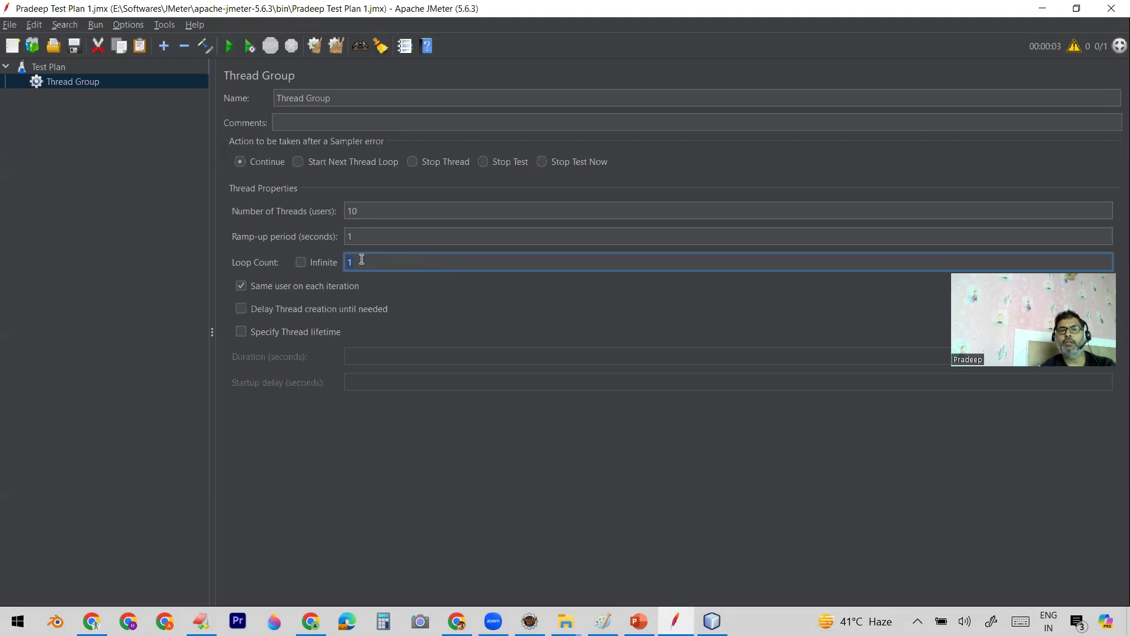
pyautogui.click(382, 211)
pyautogui.press('BackSpace')
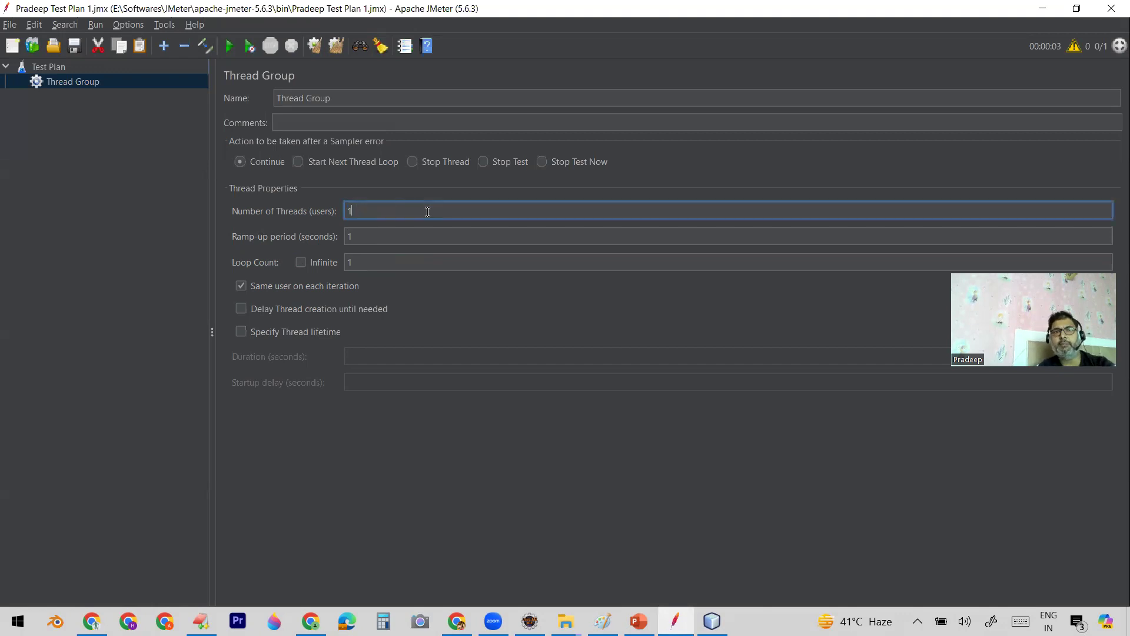
# Step: Add an HTTP Request sampler to the Thread Group
pyautogui.rightClick(83, 81)
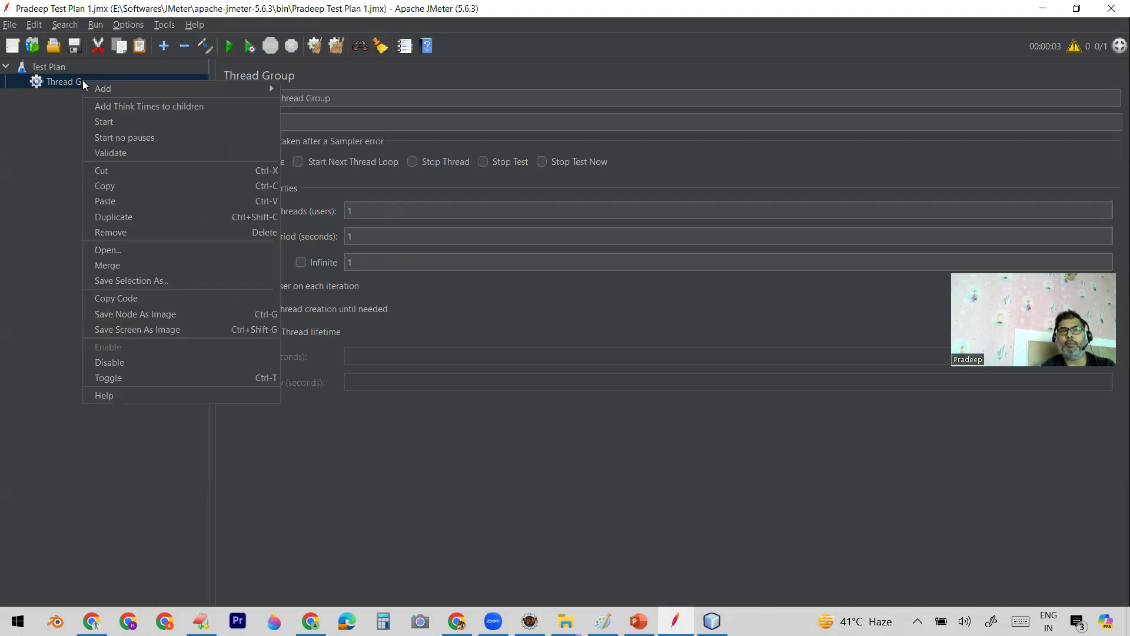
pyautogui.moveTo(112, 91)
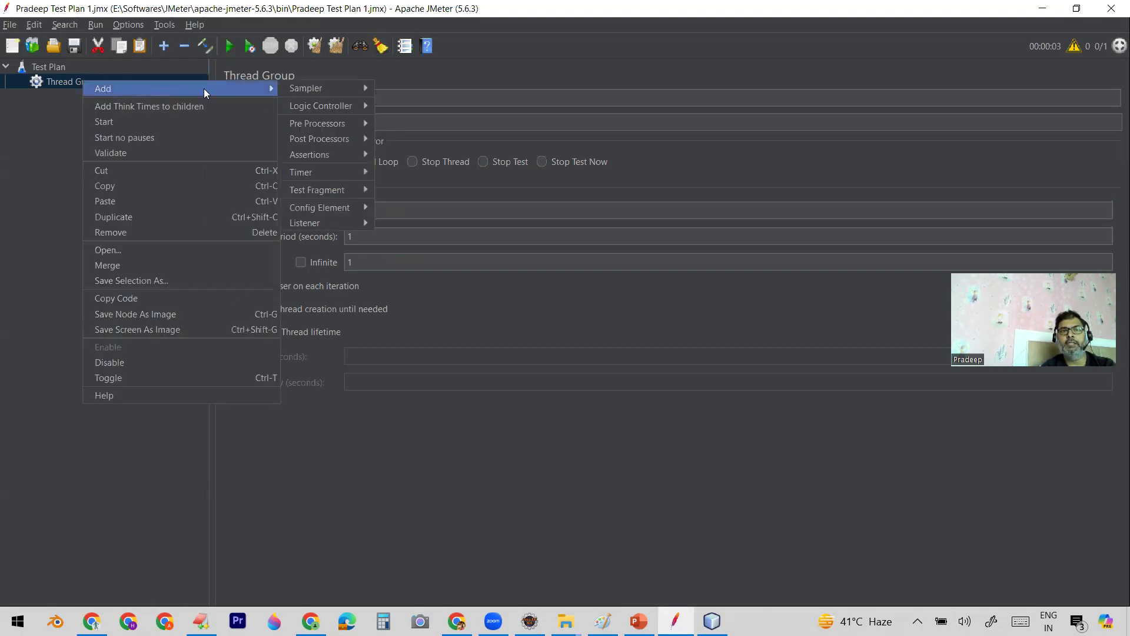
pyautogui.moveTo(316, 87)
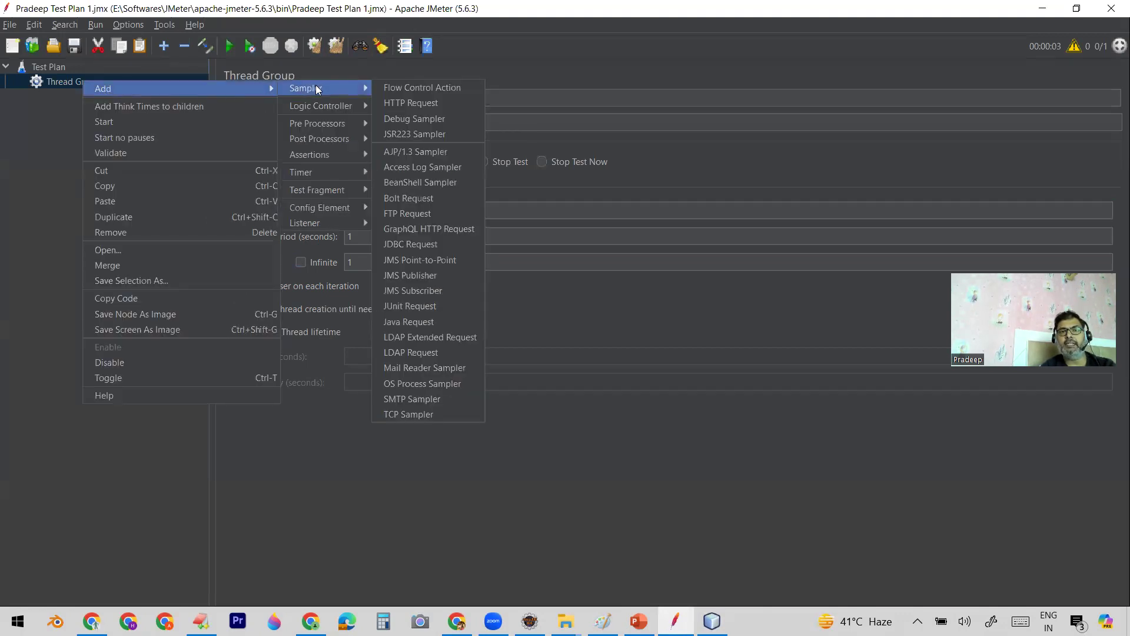
pyautogui.click(405, 102)
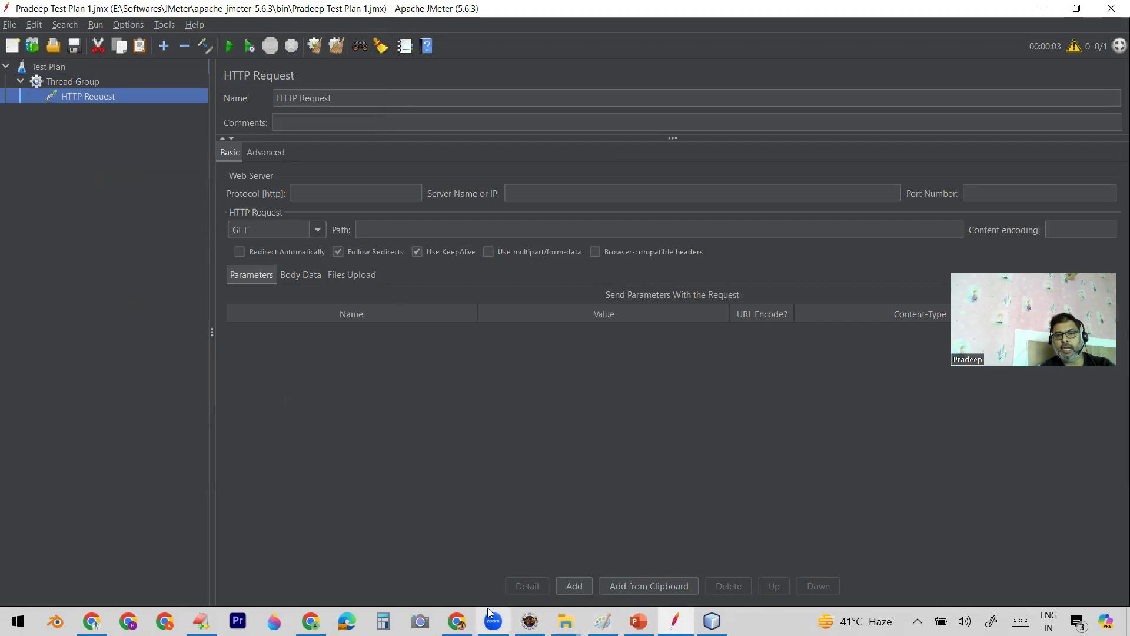
# Step: Examine the reqres.in address and its List Users request in Chrome, and return to the Thread Group settings in JMeter
pyautogui.click(457, 621)
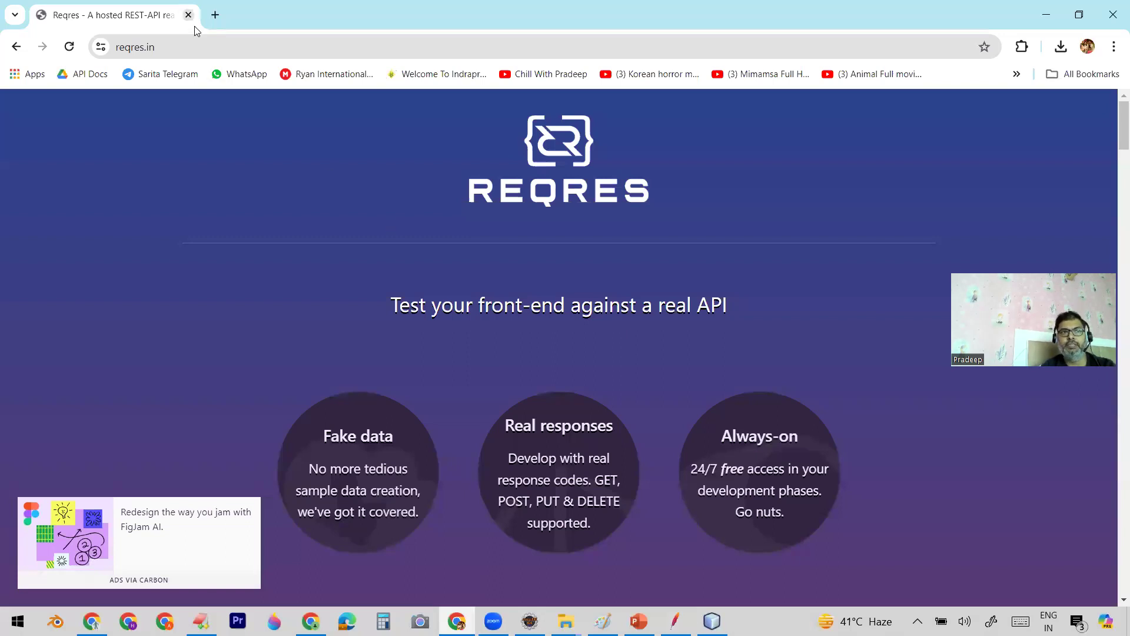
pyautogui.click(186, 44)
pyautogui.click(186, 44)
pyautogui.scroll(-4, 380, 222)
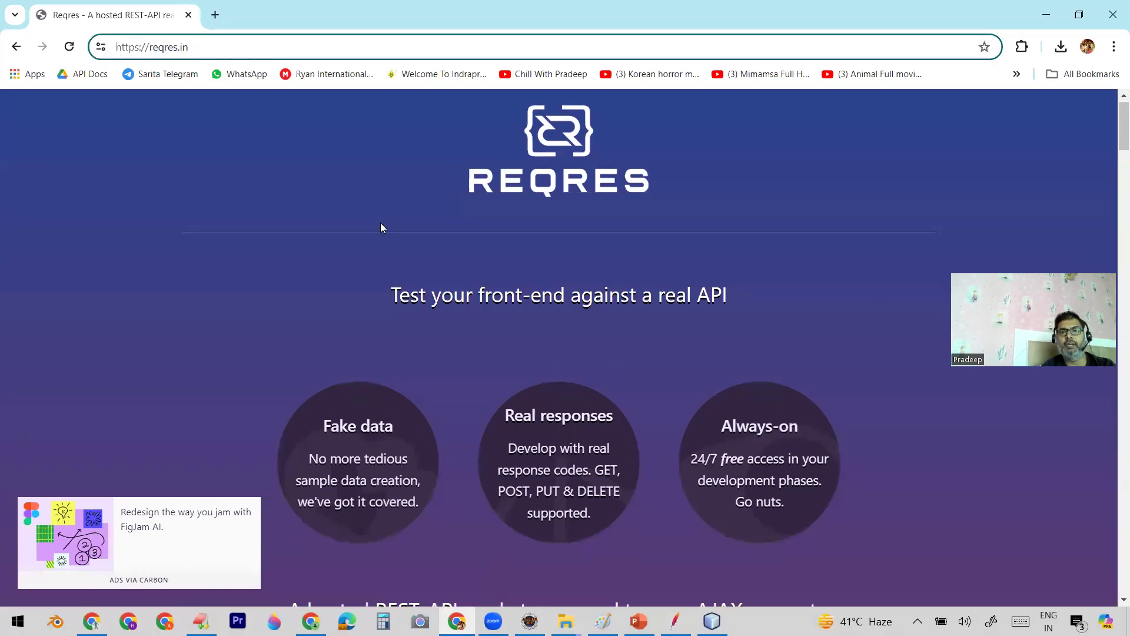
pyautogui.scroll(-8, 381, 228)
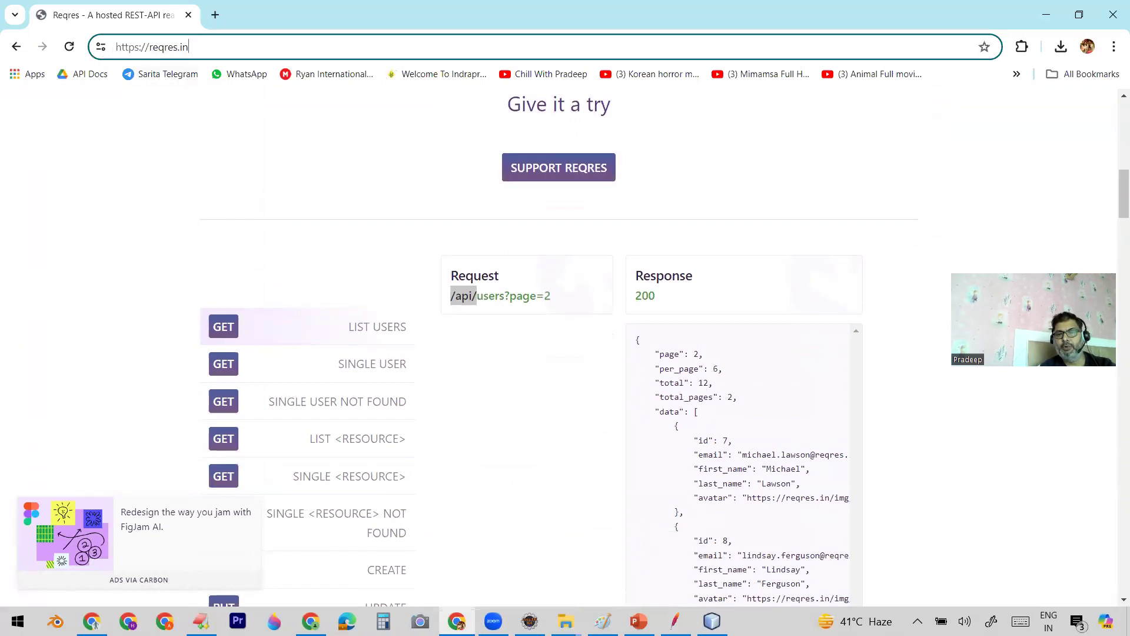
pyautogui.click(674, 621)
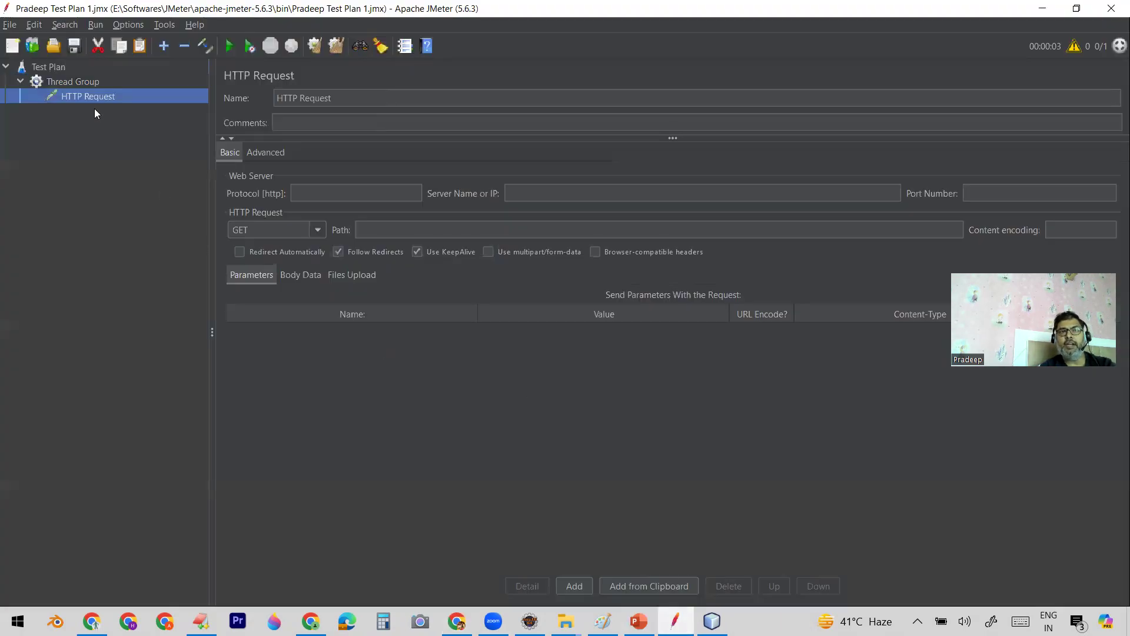
pyautogui.click(62, 82)
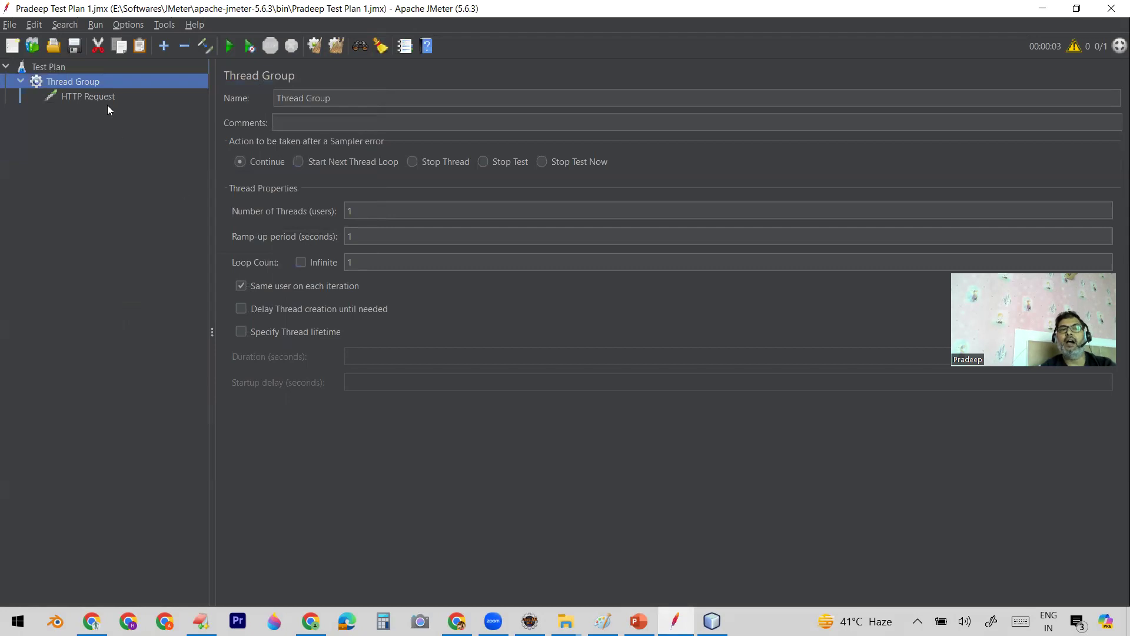
# Step: Examine the HTTP Request and Thread Group settings, and the JSON REST project in NetBeans
pyautogui.click(86, 96)
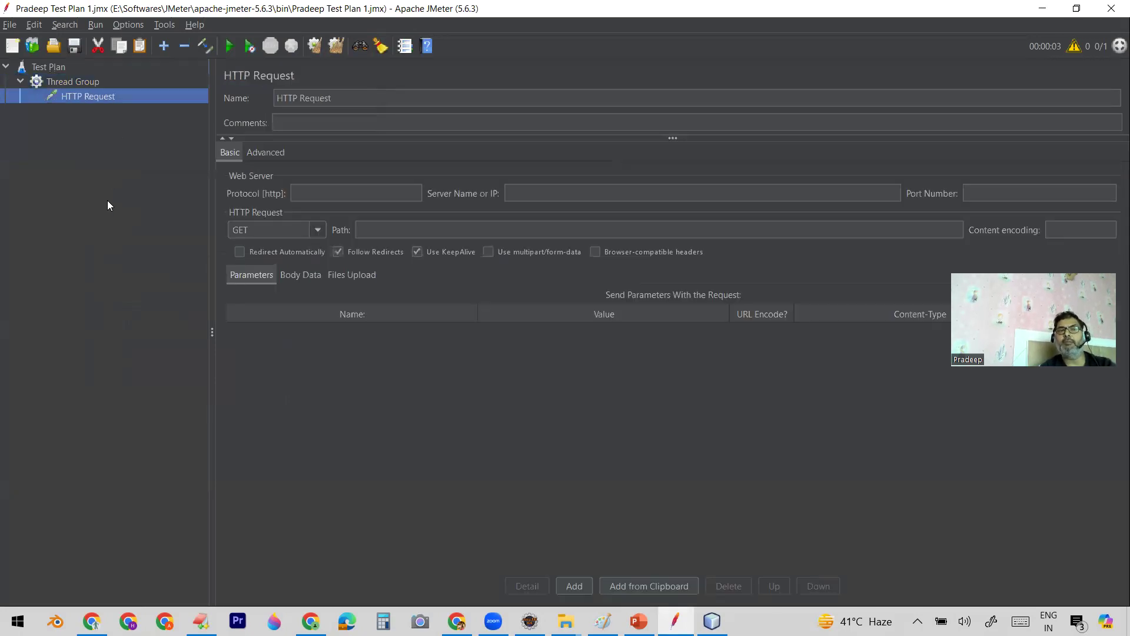
pyautogui.click(72, 80)
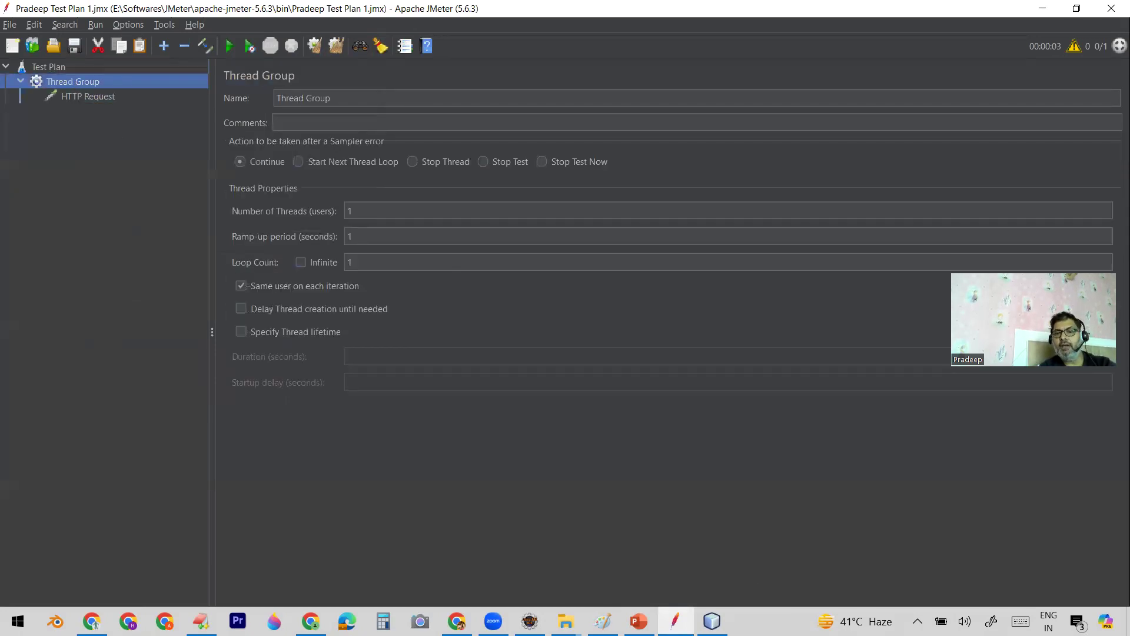
pyautogui.click(711, 621)
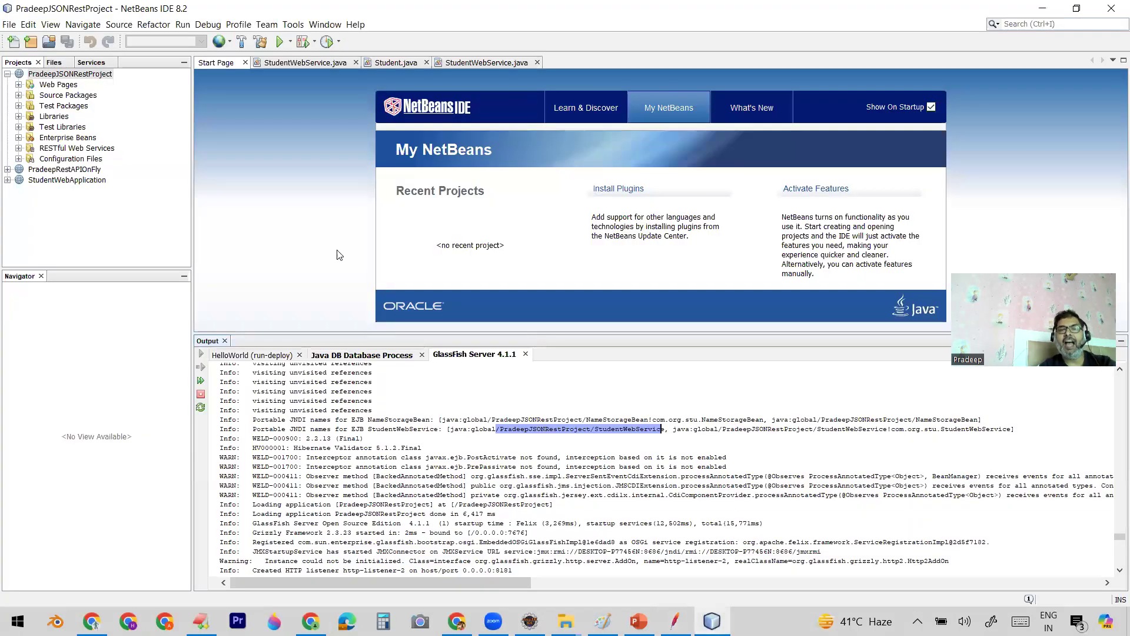
pyautogui.click(107, 75)
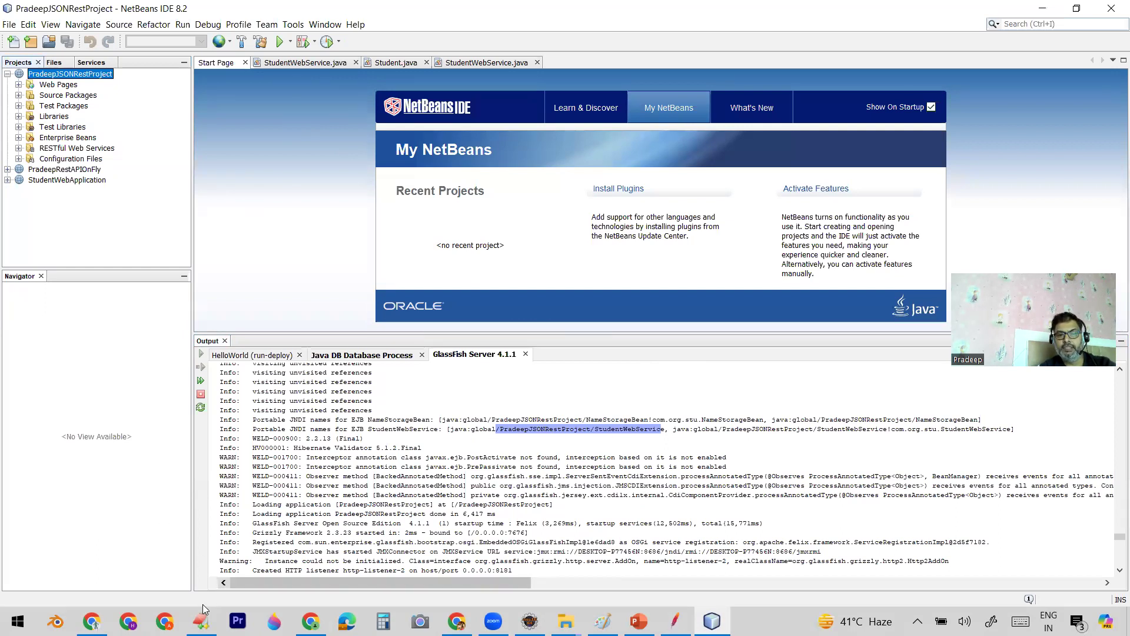
# Step: Switch to RestURI_For_JSON.txt in EditPlus and copy the server name localhost from the "To get all students" URL
pyautogui.hotkey('alt', 'Tab')
pyautogui.click(265, 248)
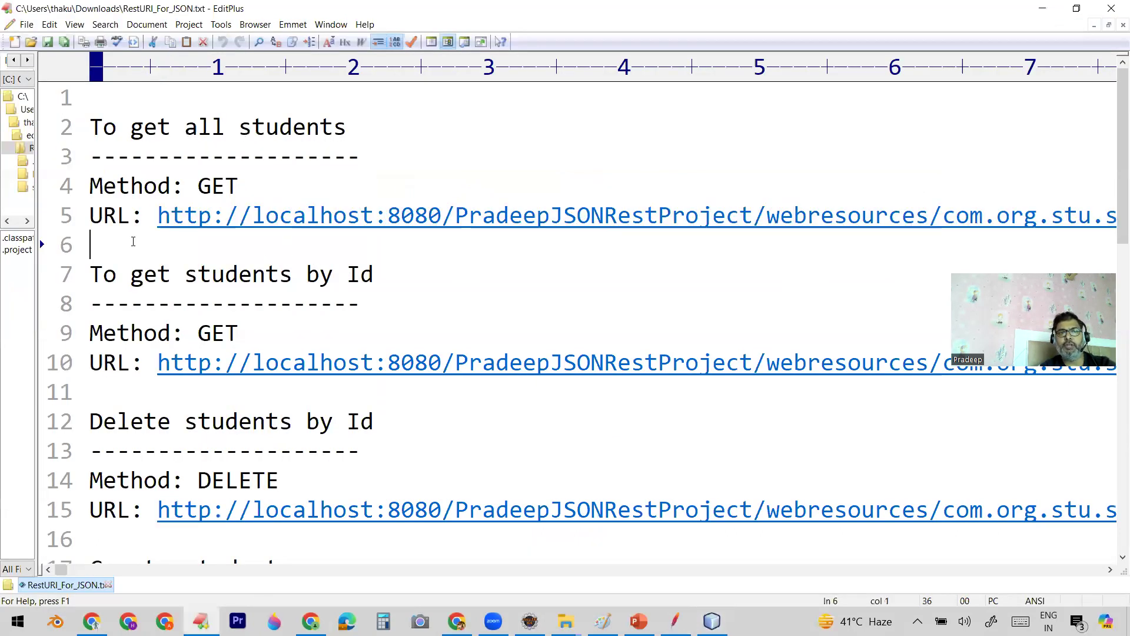
pyautogui.doubleClick(266, 216)
pyautogui.click(169, 240)
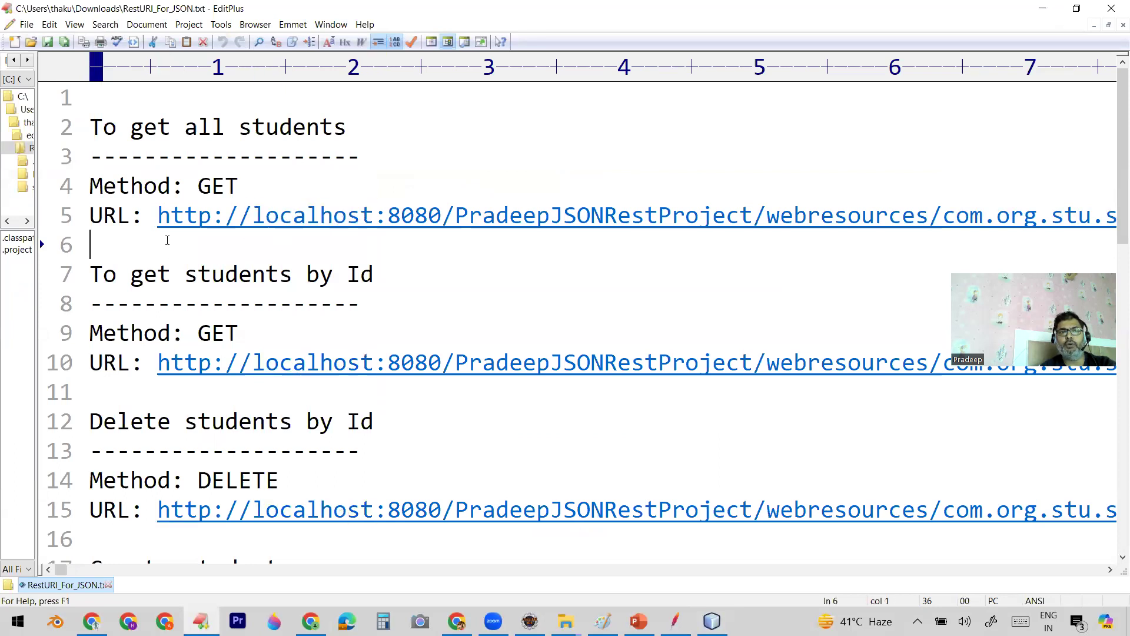
pyautogui.moveTo(253, 217); pyautogui.dragTo(376, 229)
pyautogui.hotkey('ctrl', 'c')
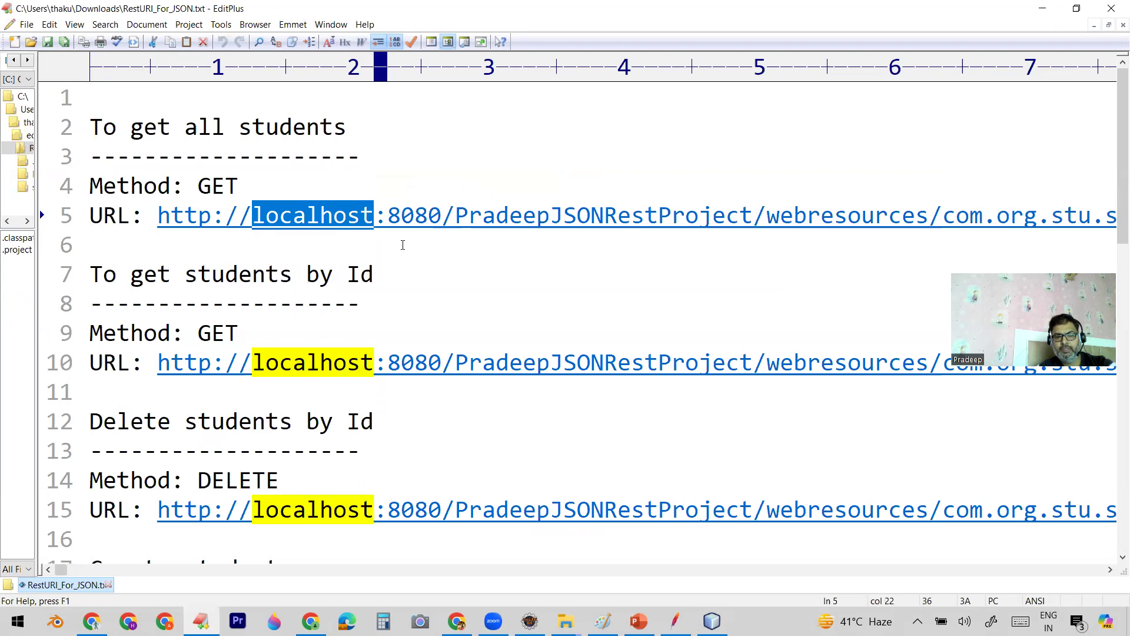
pyautogui.click(675, 621)
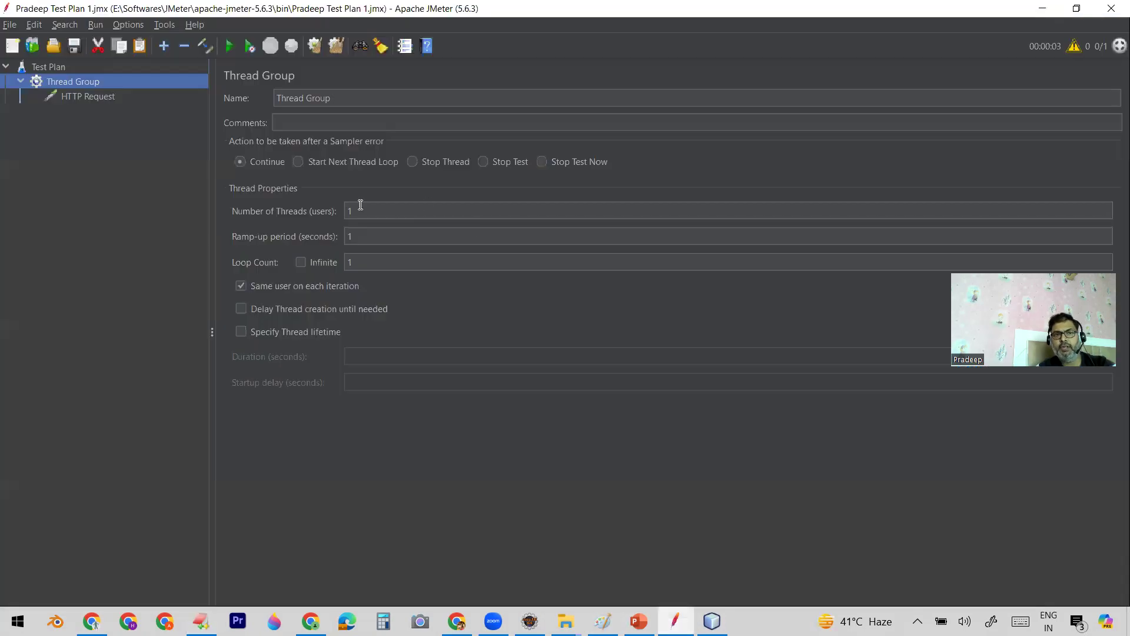
pyautogui.click(98, 100)
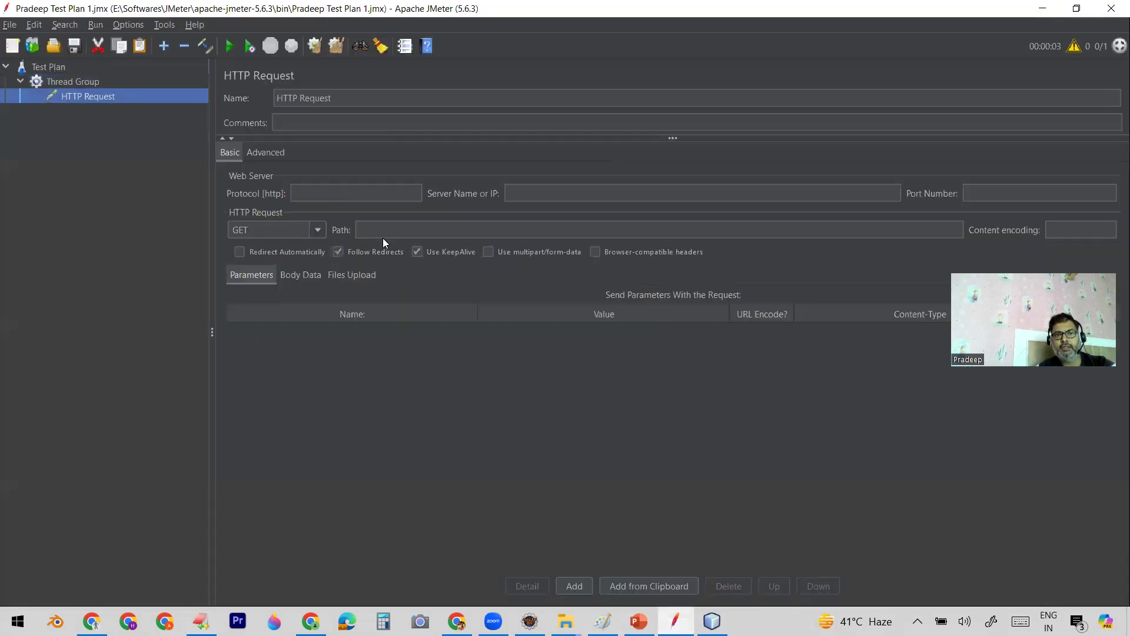
pyautogui.click(526, 190)
pyautogui.hotkey('ctrl', 'v')
pyautogui.click(974, 188)
pyautogui.write('8080')
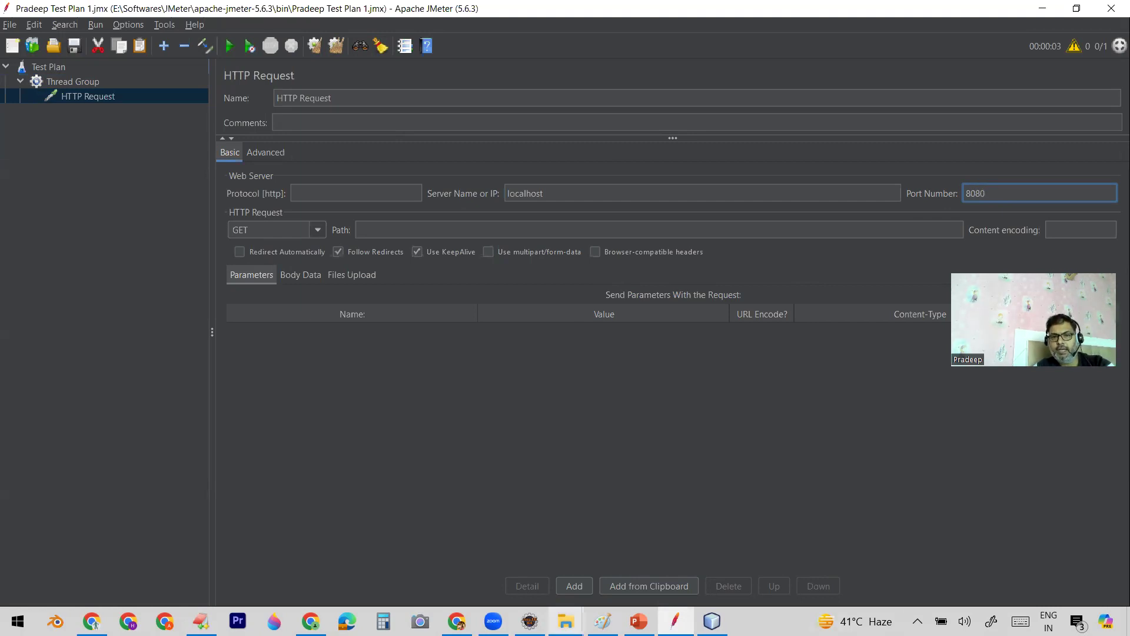
# Step: In EditPlus, copy the path of the "To get students by Id" URL, from the slash after 8080 through {id}
pyautogui.click(310, 621)
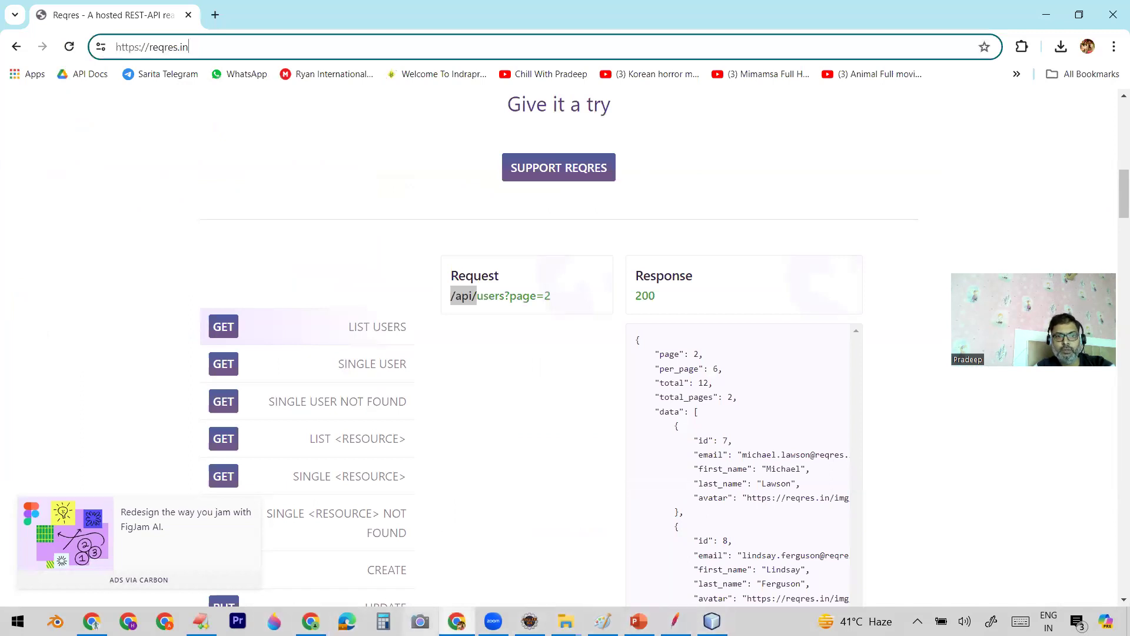
pyautogui.click(200, 621)
pyautogui.moveTo(442, 218); pyautogui.dragTo(1002, 244)
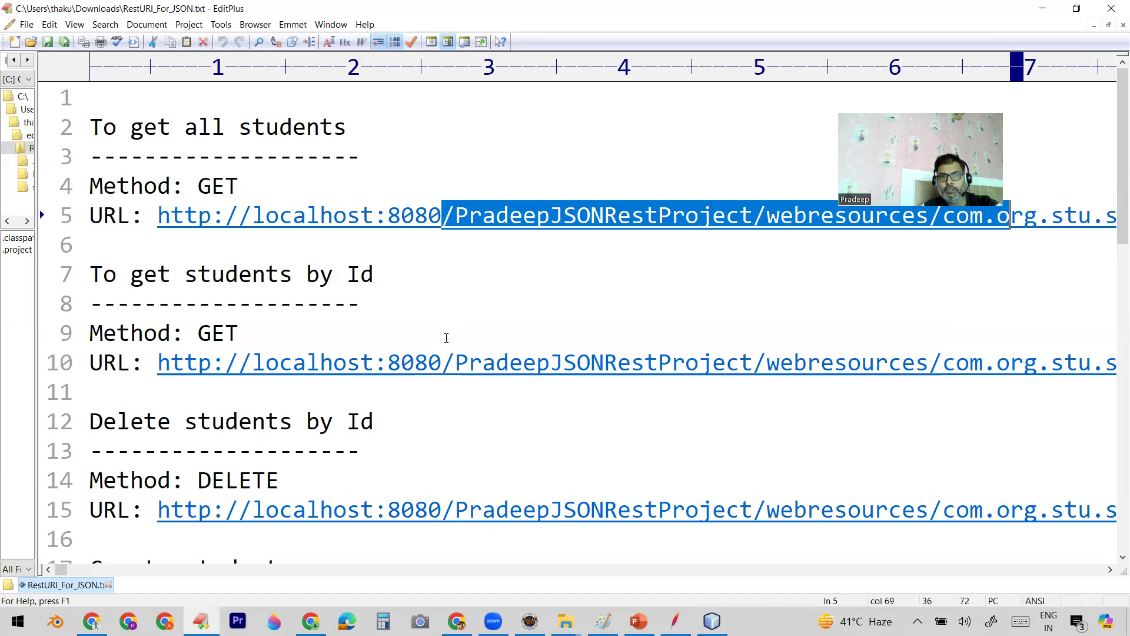
pyautogui.moveTo(443, 362); pyautogui.dragTo(1117, 376)
pyautogui.hotkey('ctrl', 'c')
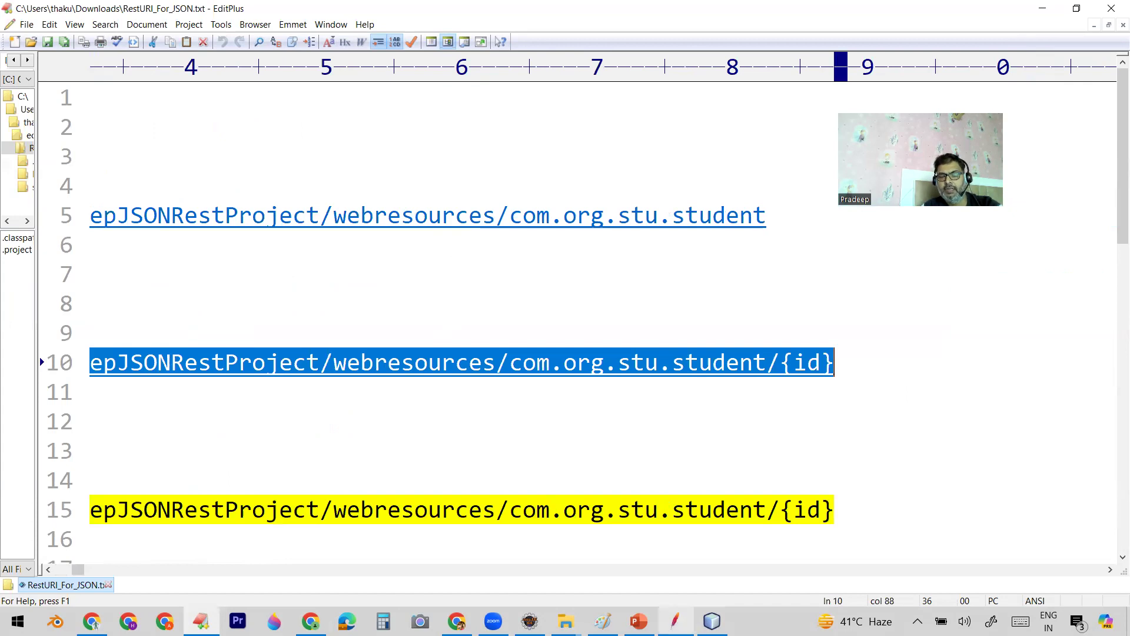
# Step: In JMeter, paste the copied path into the HTTP Request's path and replace {id} with 3
pyautogui.click(676, 621)
pyautogui.click(385, 231)
pyautogui.hotkey('ctrl', 'v')
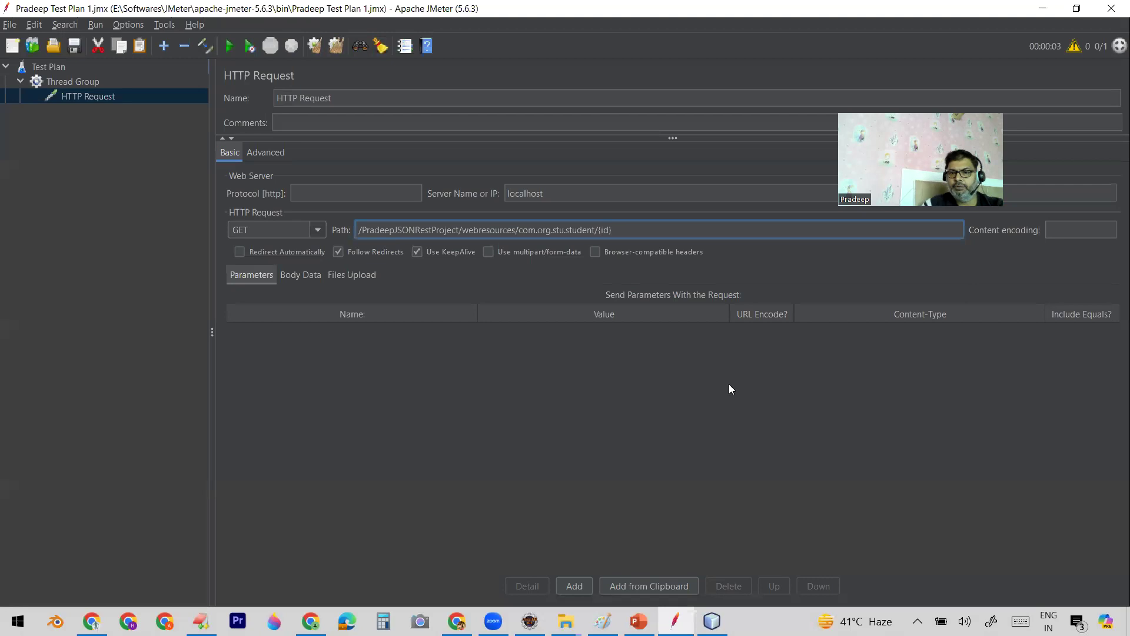
pyautogui.press('BackSpace')
pyautogui.press('BackSpace')
pyautogui.press('BackSpace')
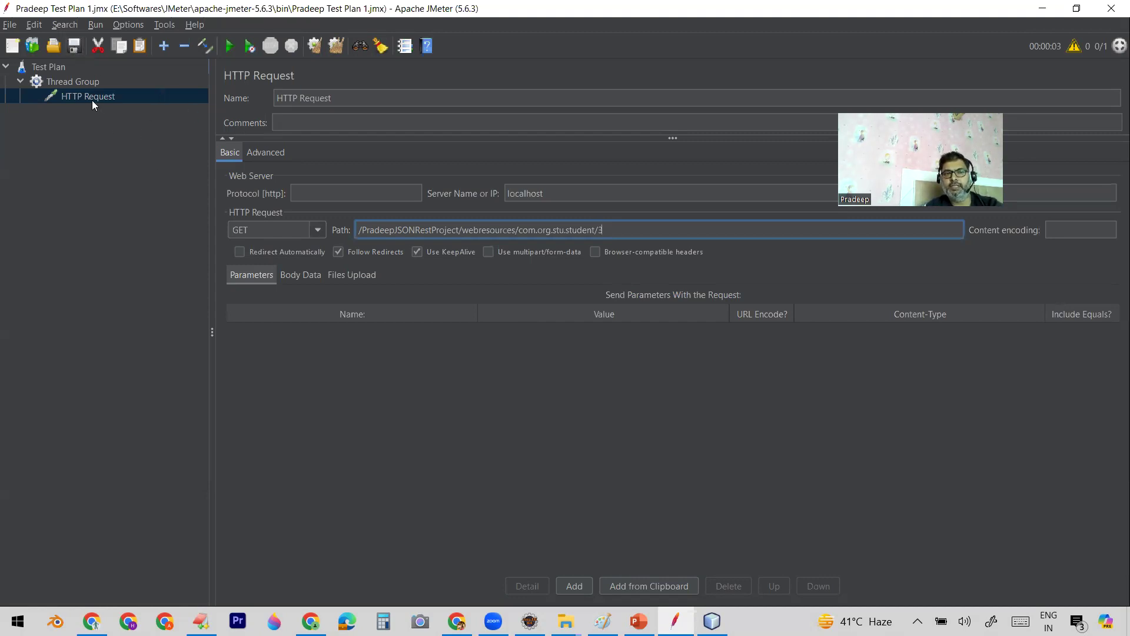
# Step: Add a View Results in Table listener to the Thread Group
pyautogui.click(65, 83)
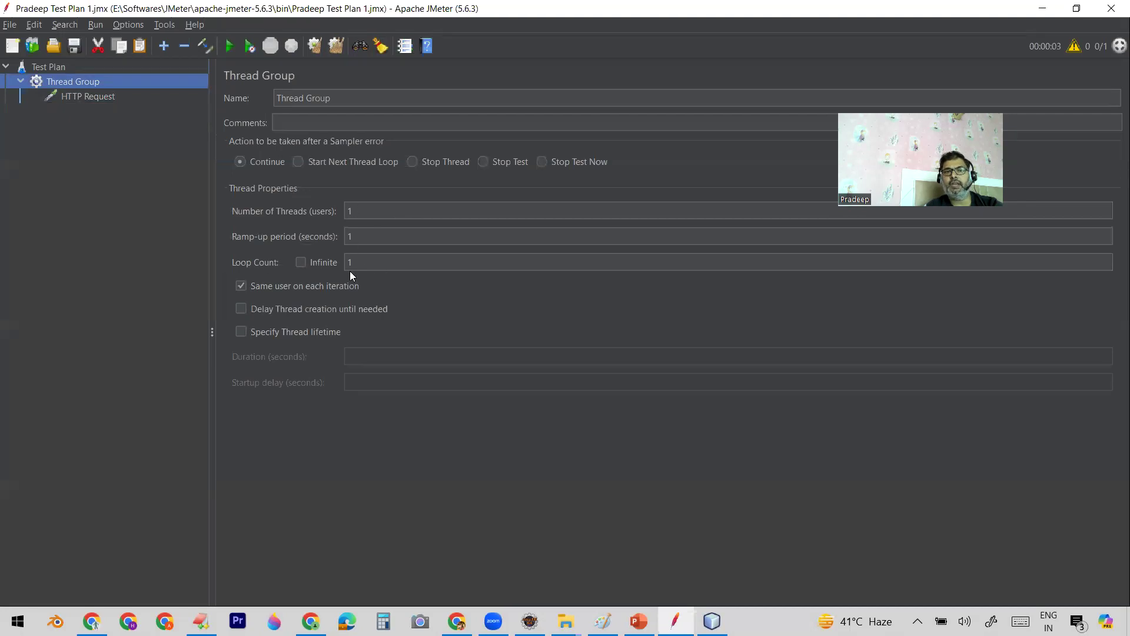
pyautogui.click(87, 98)
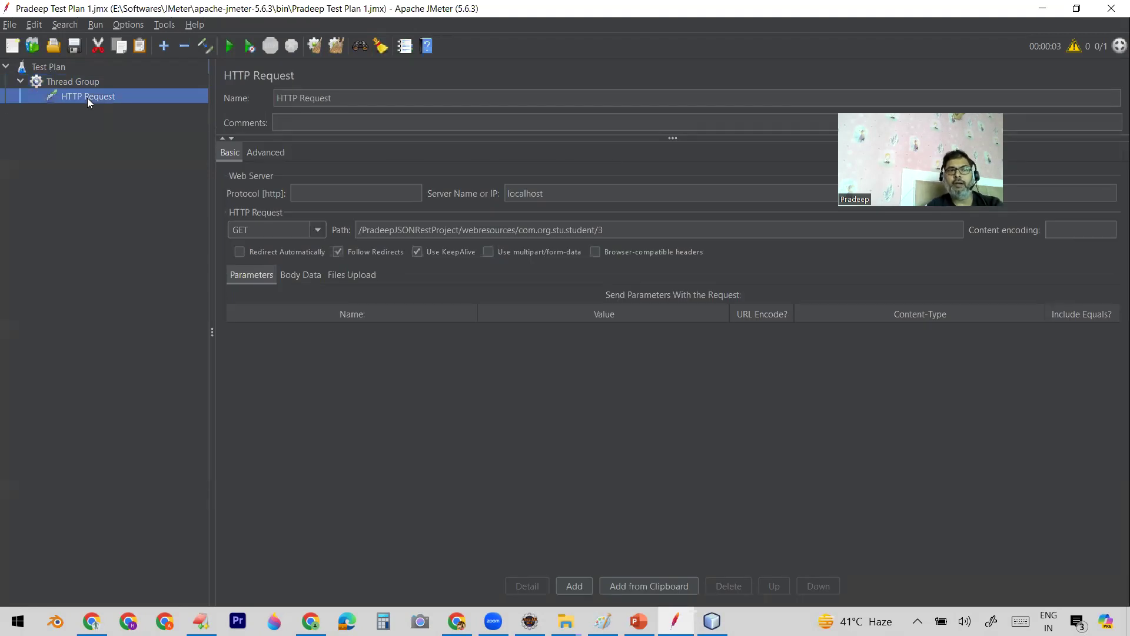
pyautogui.click(85, 80)
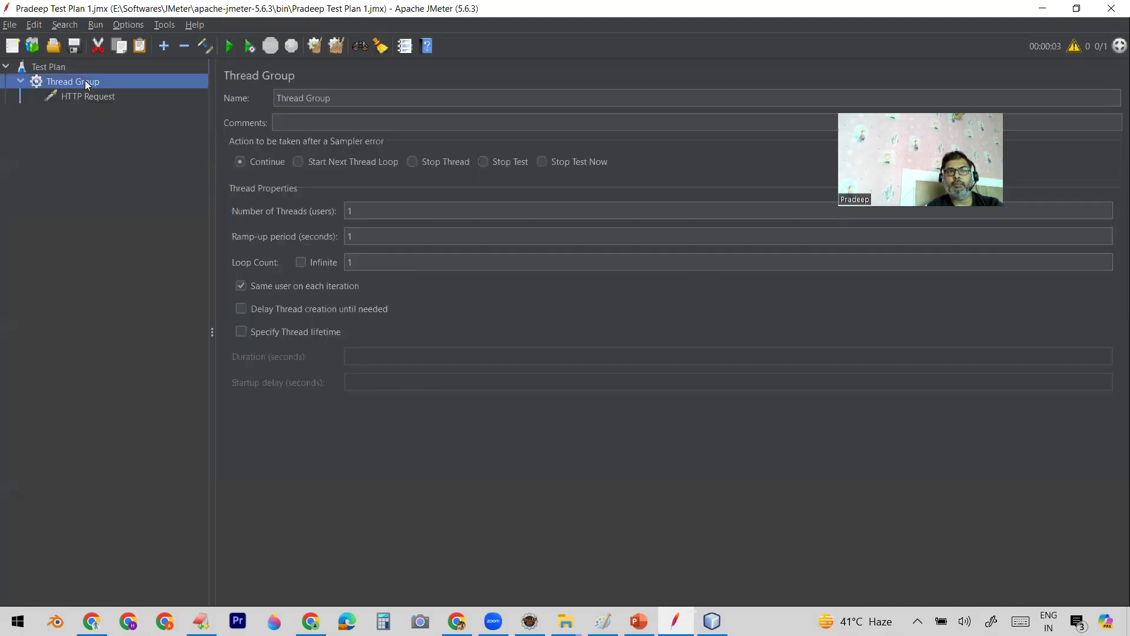
pyautogui.rightClick(85, 80)
pyautogui.moveTo(266, 86)
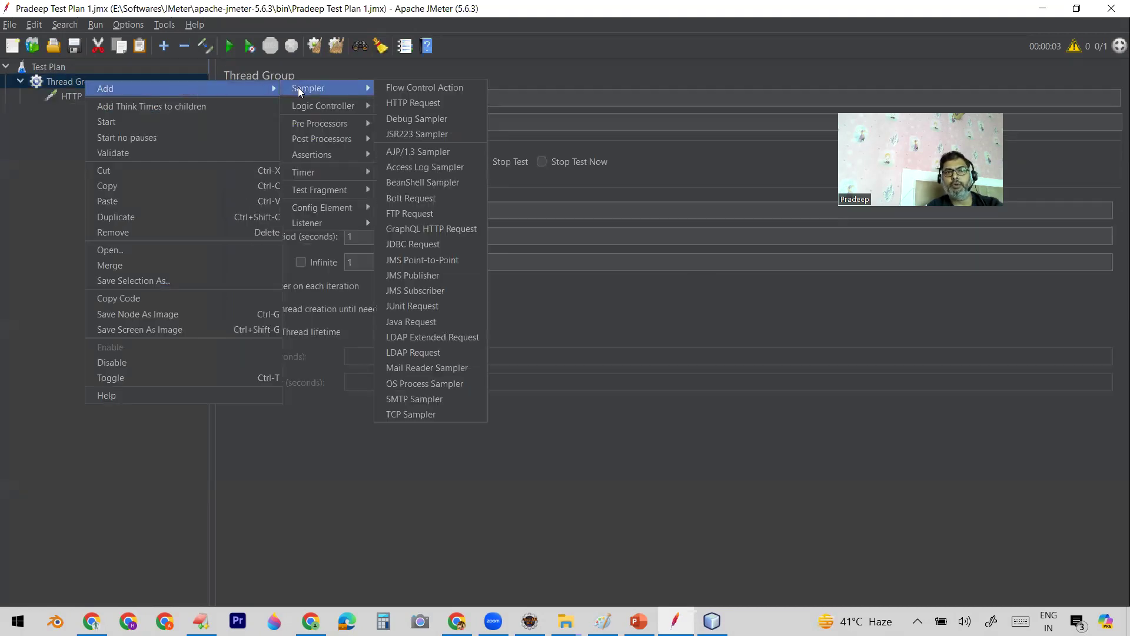
pyautogui.moveTo(359, 222)
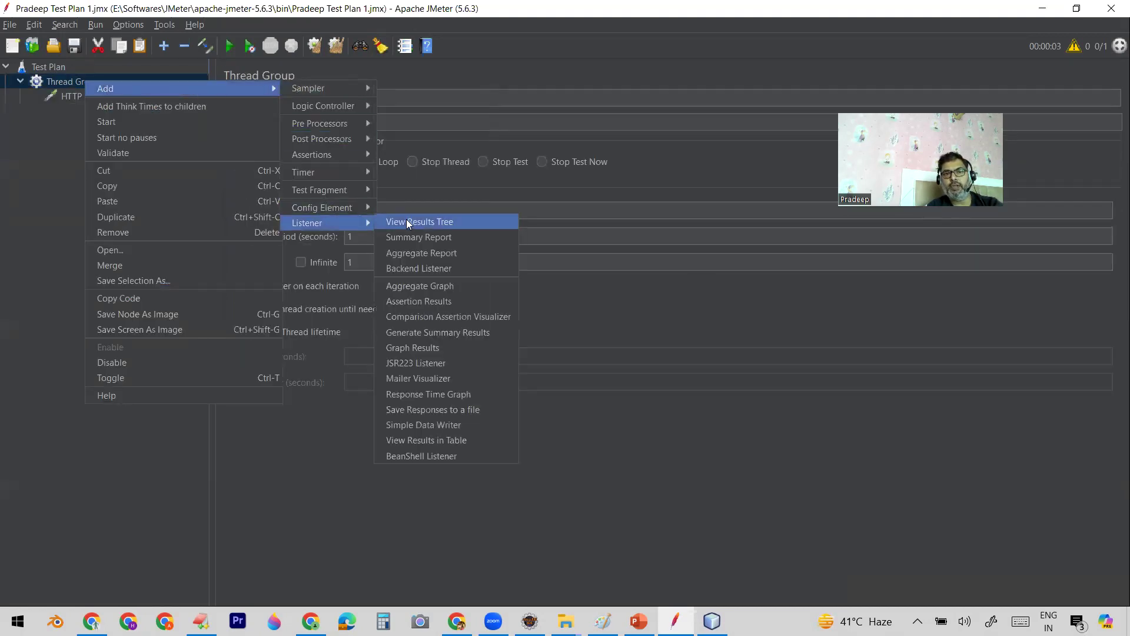
pyautogui.click(443, 440)
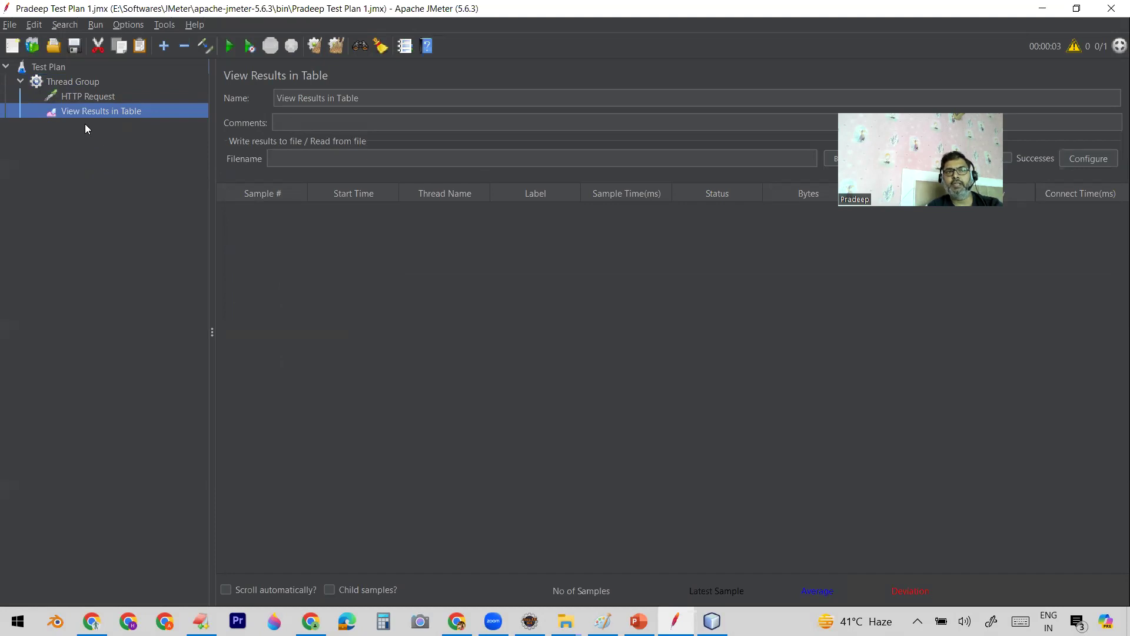
# Step: Run the test plan and inspect the sample's row in View Results in Table
pyautogui.click(75, 83)
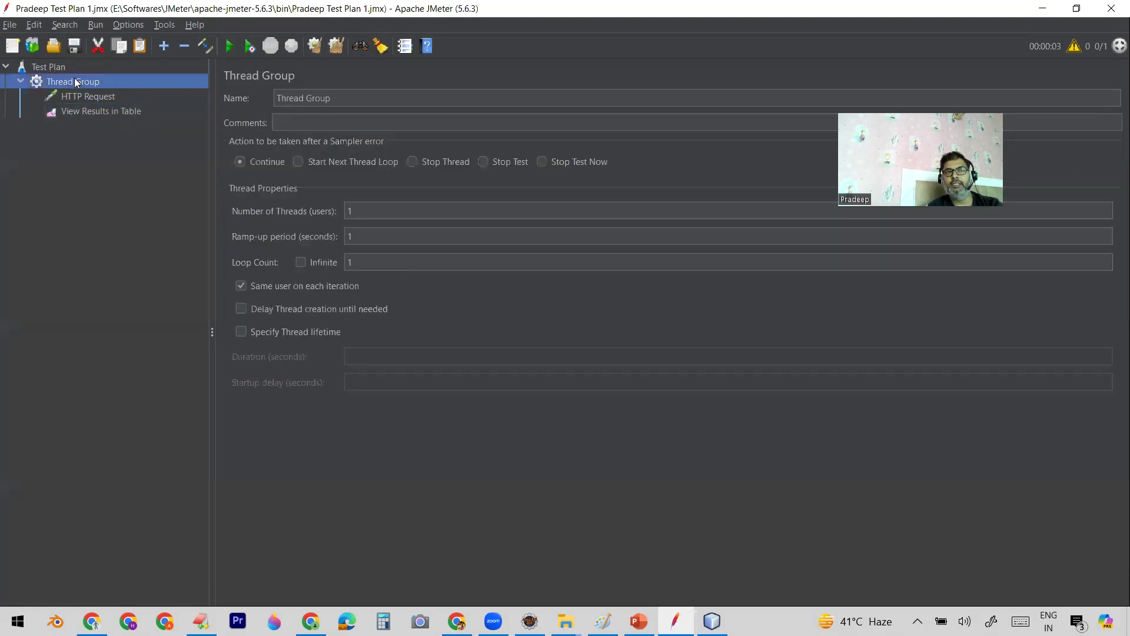
pyautogui.click(87, 115)
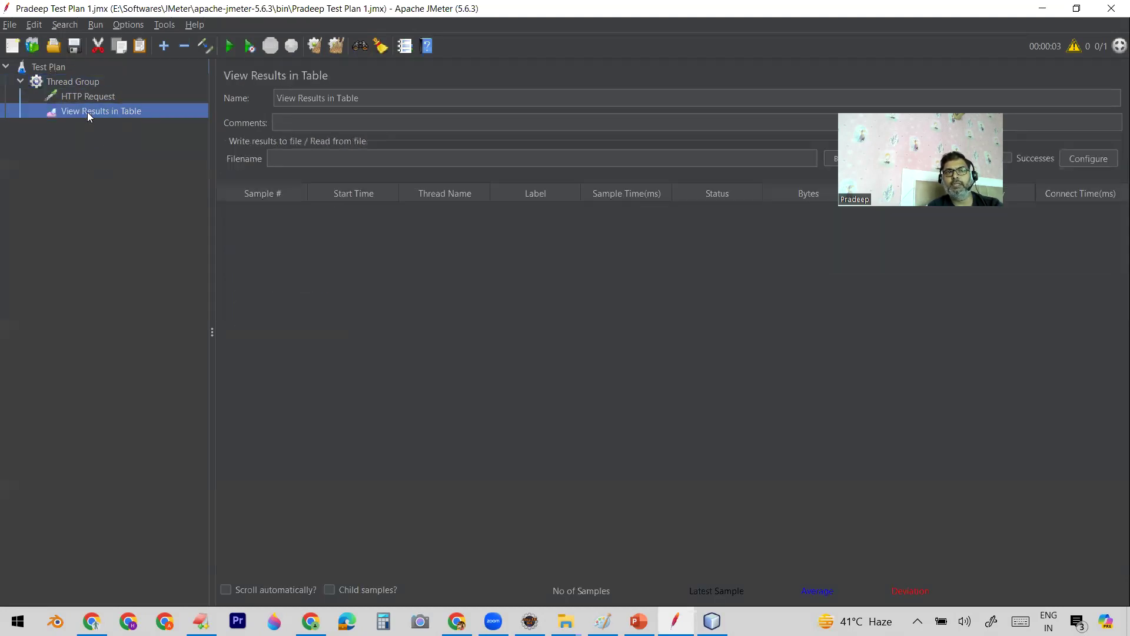
pyautogui.click(230, 47)
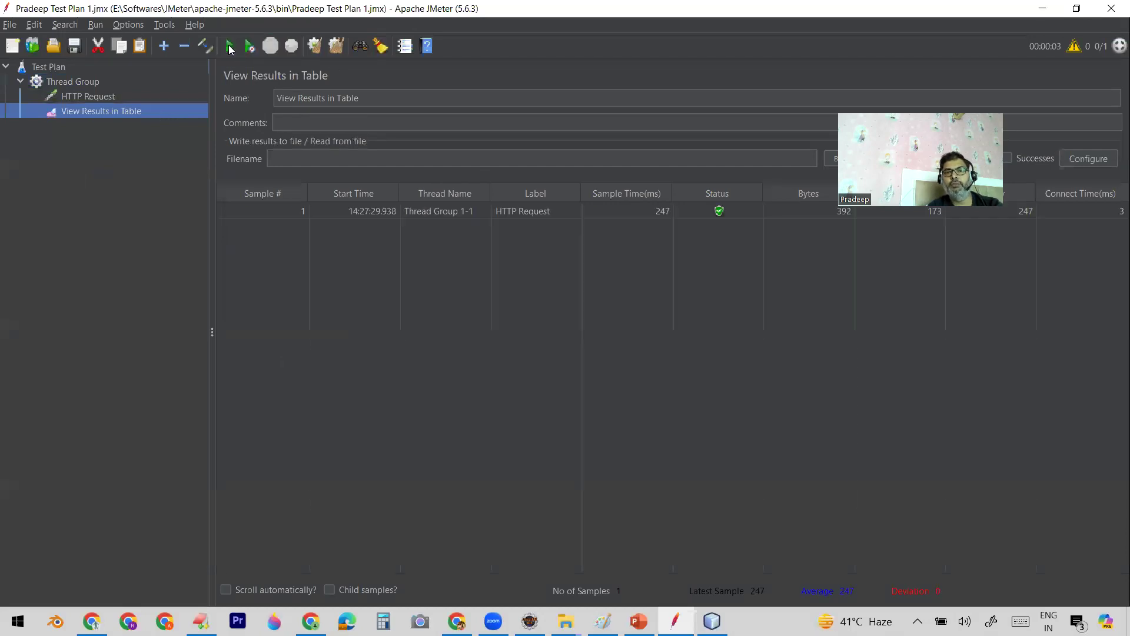
pyautogui.click(480, 210)
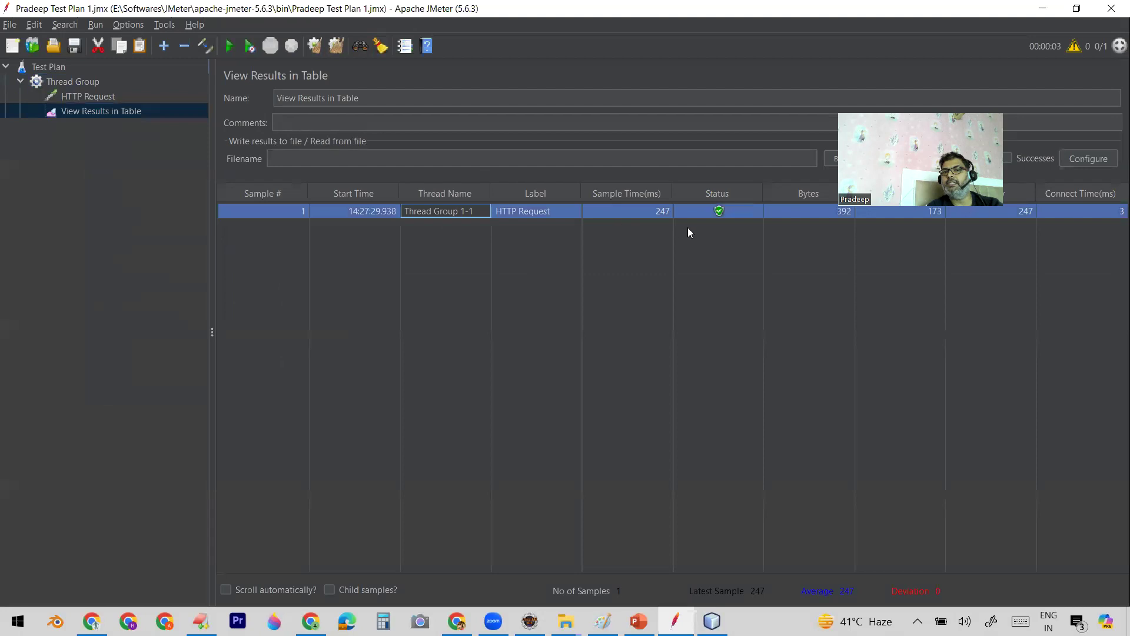
# Step: Add a View Results Tree listener to the Thread Group
pyautogui.click(79, 82)
pyautogui.rightClick(79, 82)
pyautogui.moveTo(222, 88)
pyautogui.moveTo(330, 89)
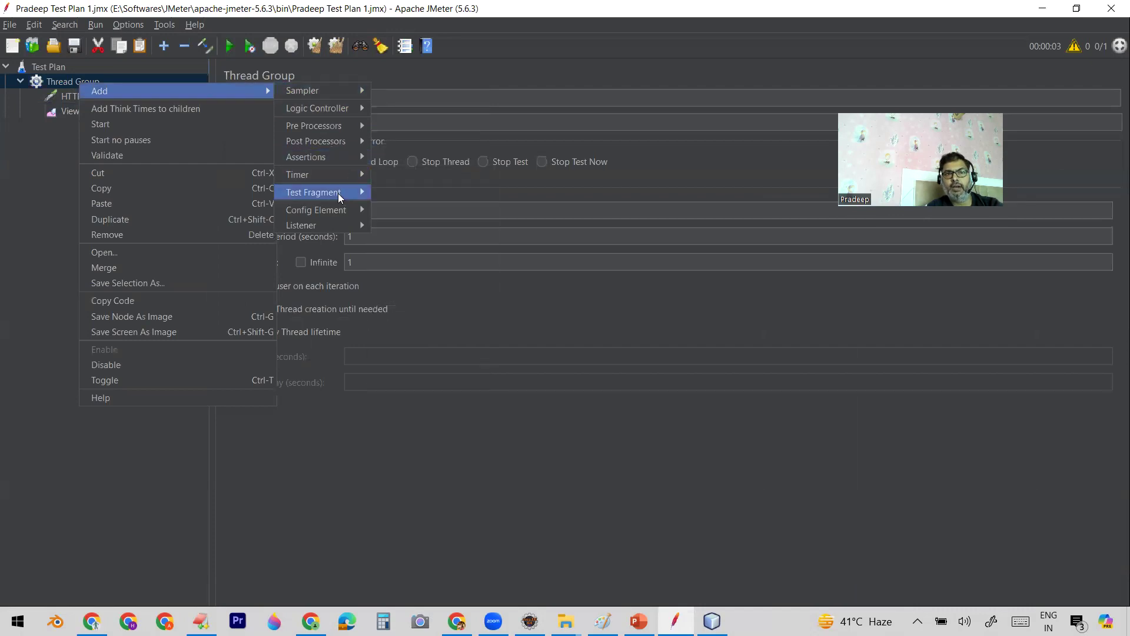
pyautogui.moveTo(353, 231)
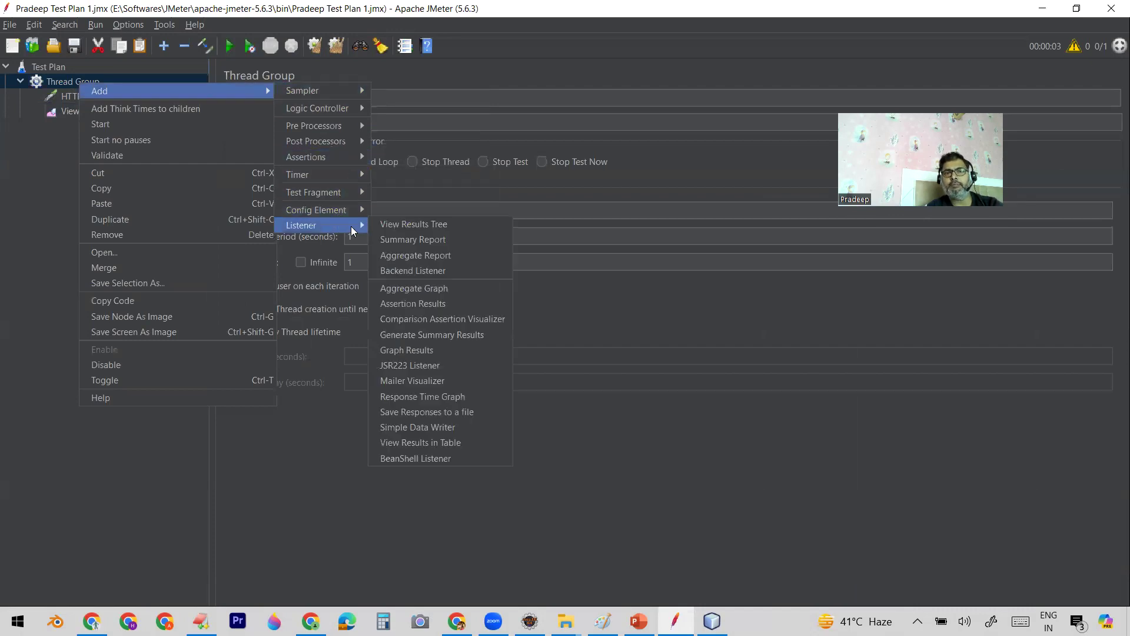
pyautogui.click(399, 223)
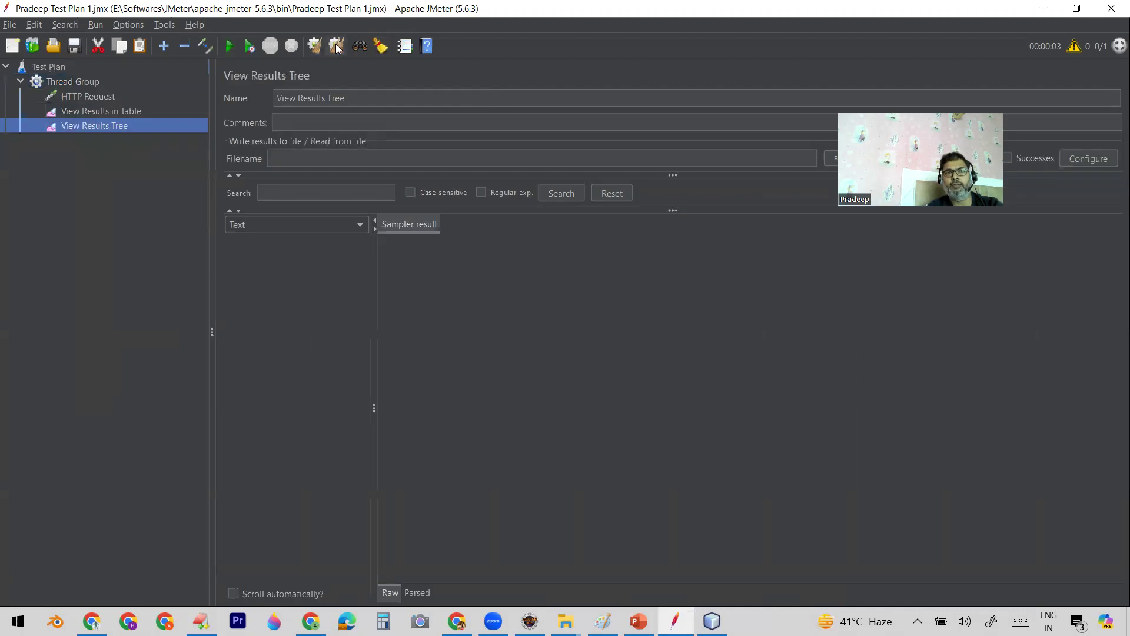
# Step: Run the test plan again and examine the HTTP Request's sampler result, request and response body in View Results Tree
pyautogui.click(230, 46)
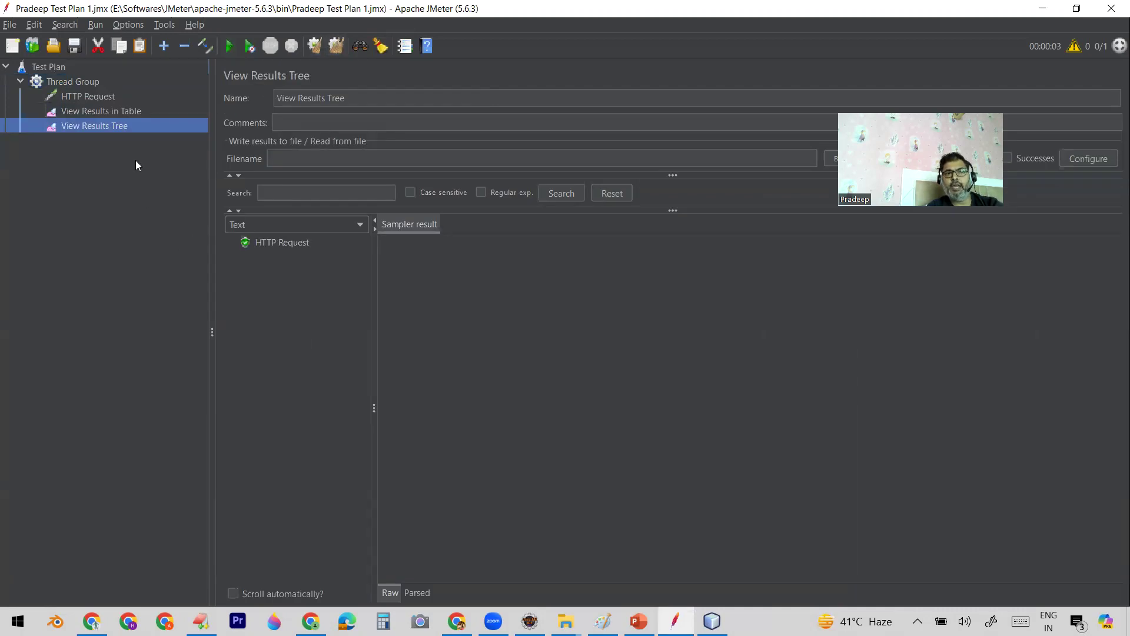
pyautogui.click(255, 243)
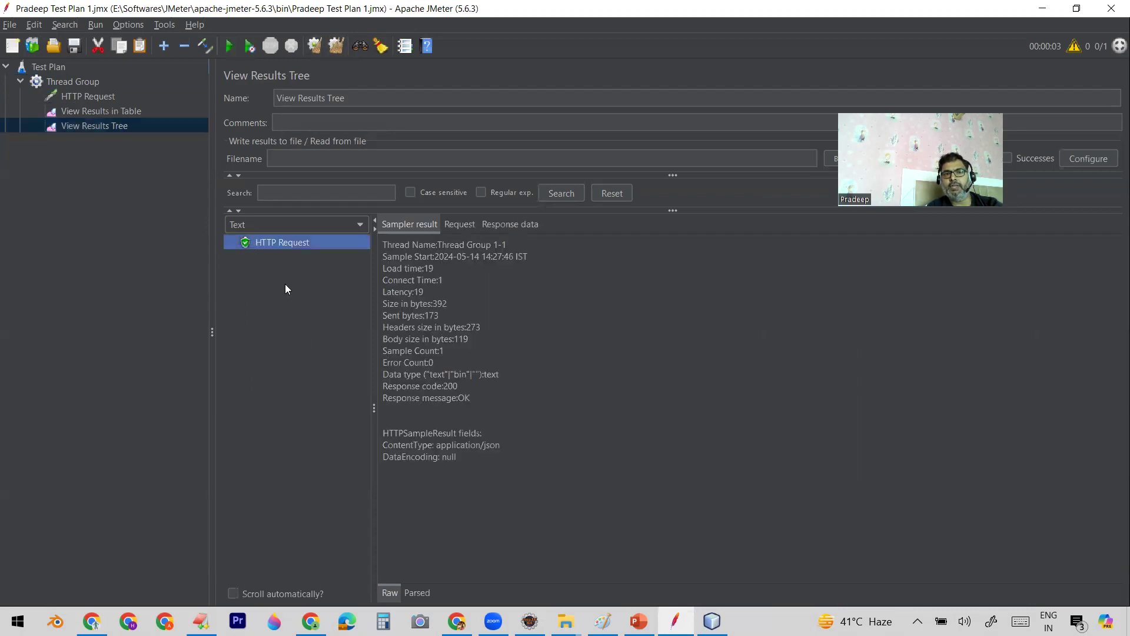
pyautogui.click(460, 223)
pyautogui.click(514, 225)
pyautogui.moveTo(473, 288); pyautogui.dragTo(707, 289)
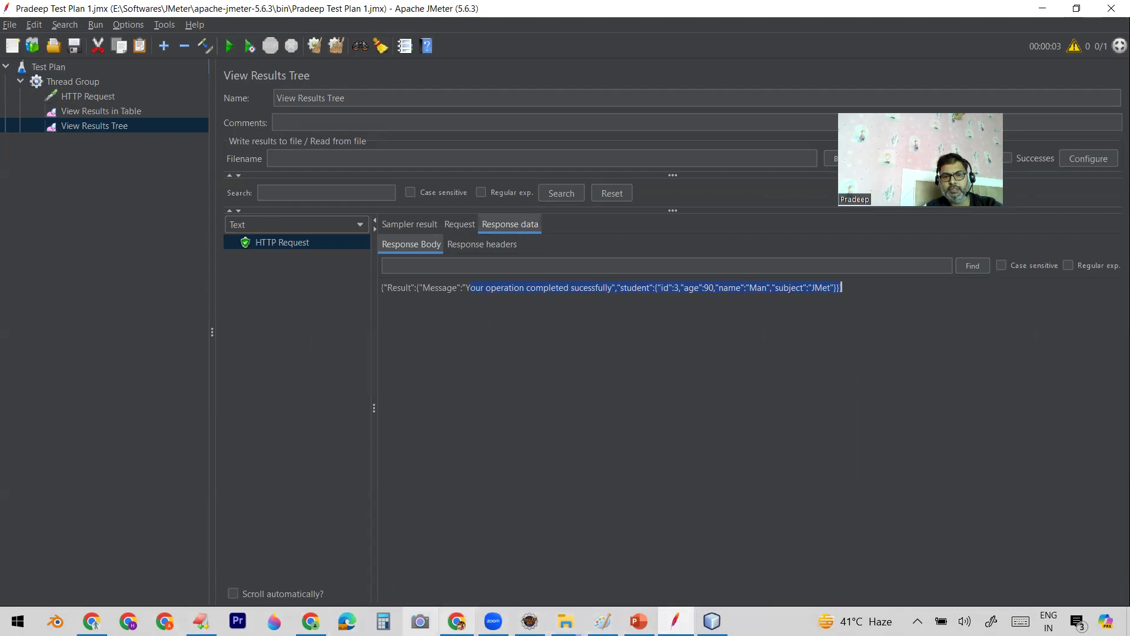
# Step: Switch to EditPlus and copy the student REST URL ending in /{id} from line 10 of RestURI_For_JSON.txt
pyautogui.click(200, 621)
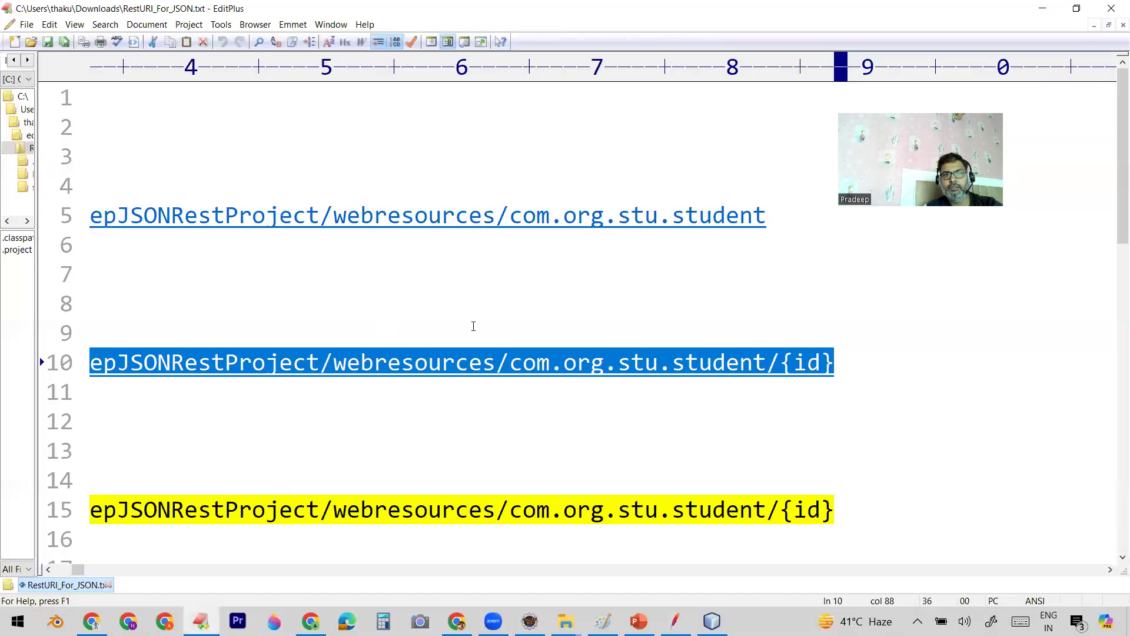
pyautogui.click(471, 326)
pyautogui.moveTo(159, 363); pyautogui.dragTo(861, 364)
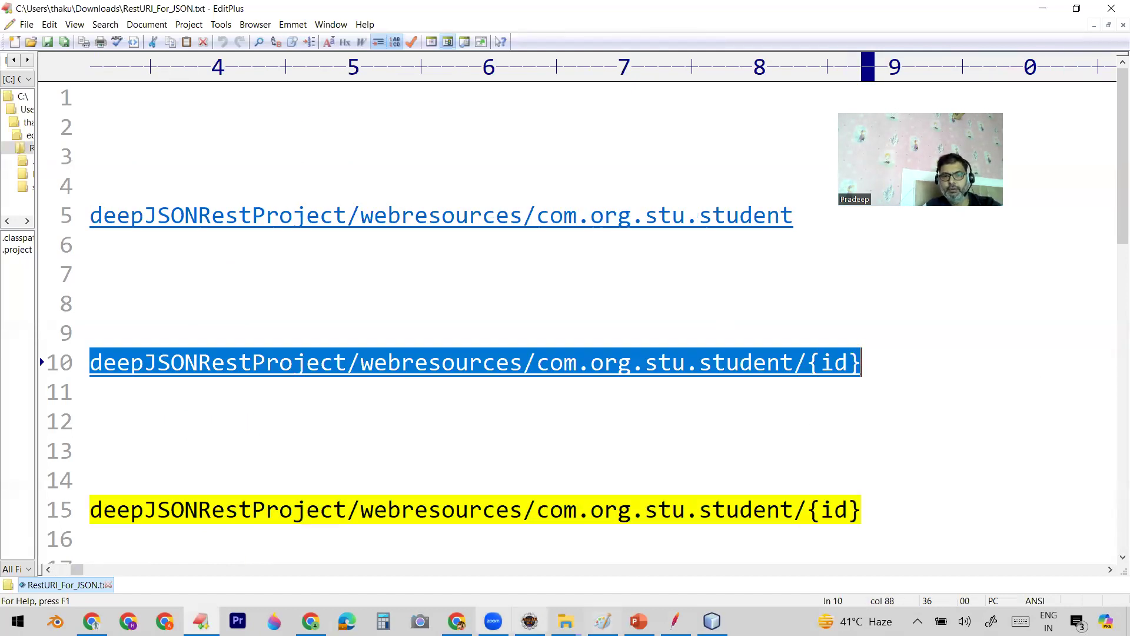
# Step: Switch to Chrome and load the copied student service URL with {id} replaced by 3
pyautogui.click(456, 621)
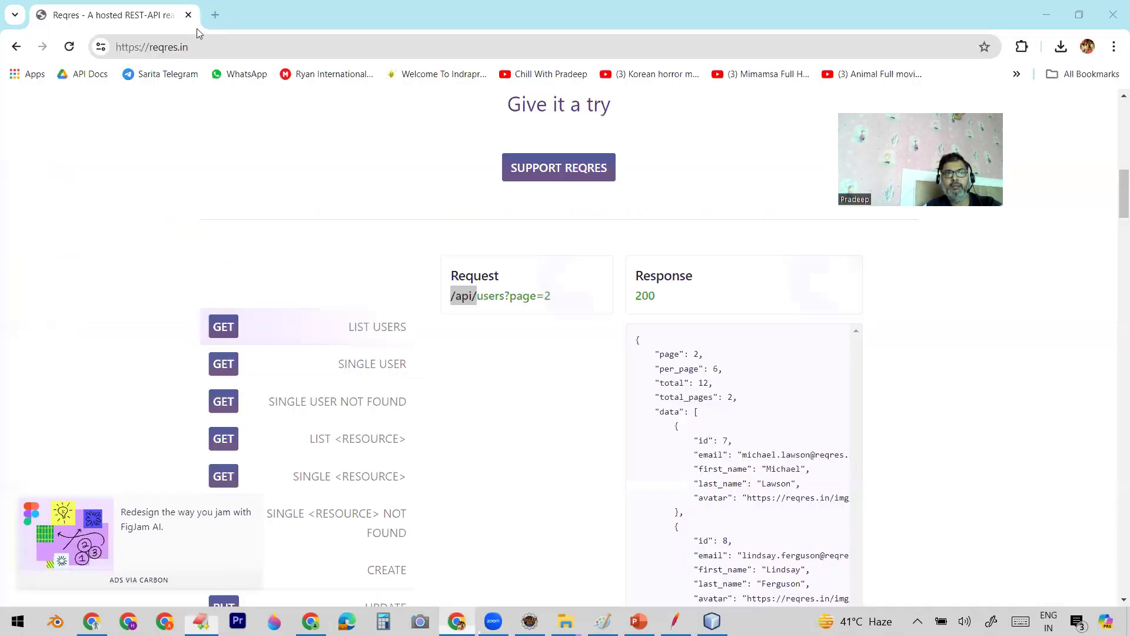
pyautogui.click(141, 47)
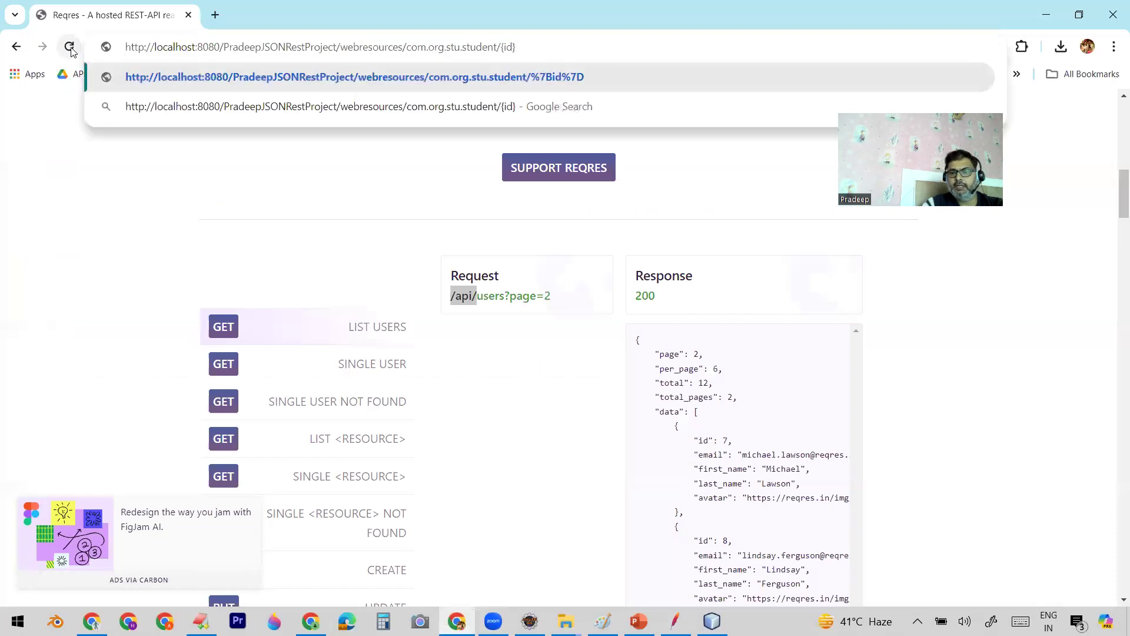
pyautogui.press('BackSpace')
pyautogui.press('BackSpace')
pyautogui.press('BackSpace')
pyautogui.press('BackSpace')
pyautogui.write('3')
pyautogui.press('Return')
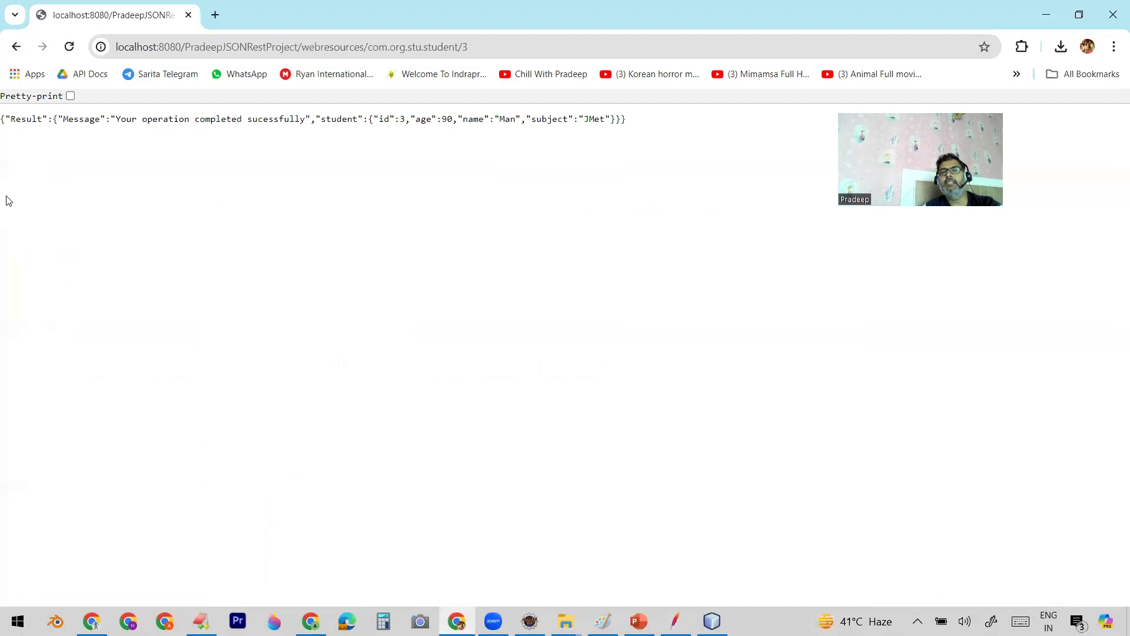
# Step: Switch back to JMeter and clear all earlier results, checking the View Results in Table listener
pyautogui.click(675, 621)
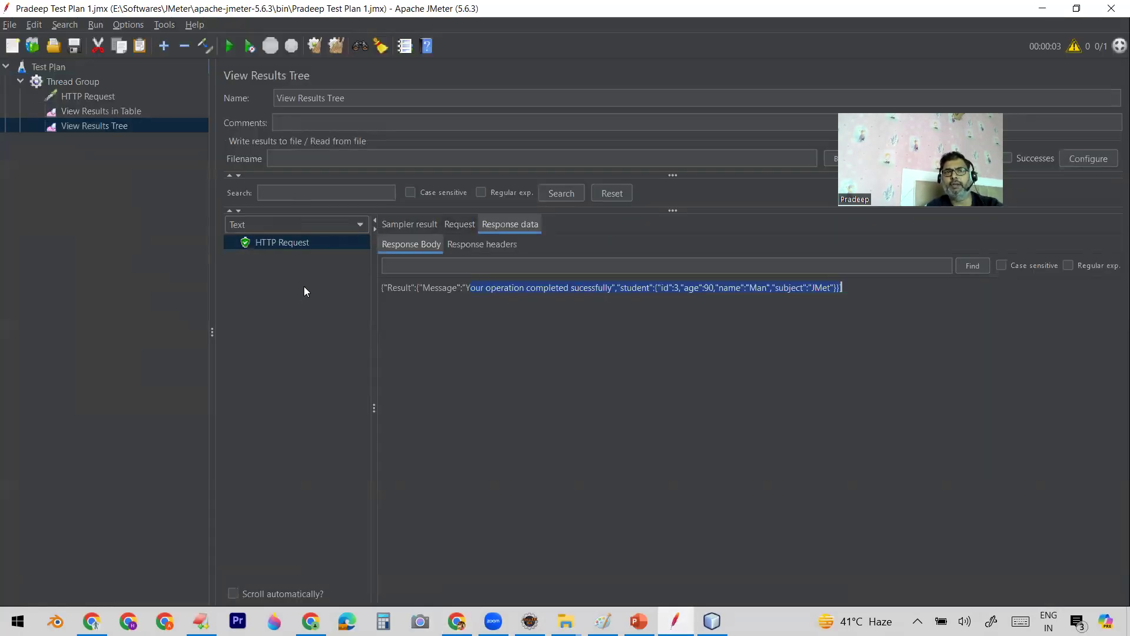
pyautogui.click(334, 50)
pyautogui.click(125, 113)
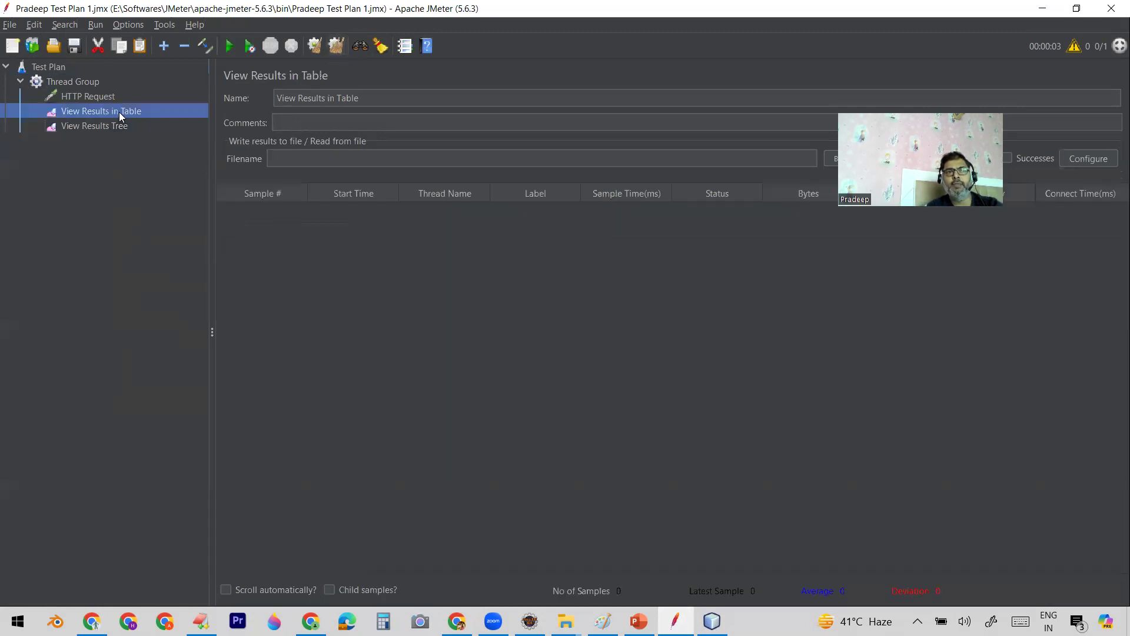
# Step: Set the Thread Group's number of threads (users) to 10
pyautogui.click(89, 96)
pyautogui.click(81, 84)
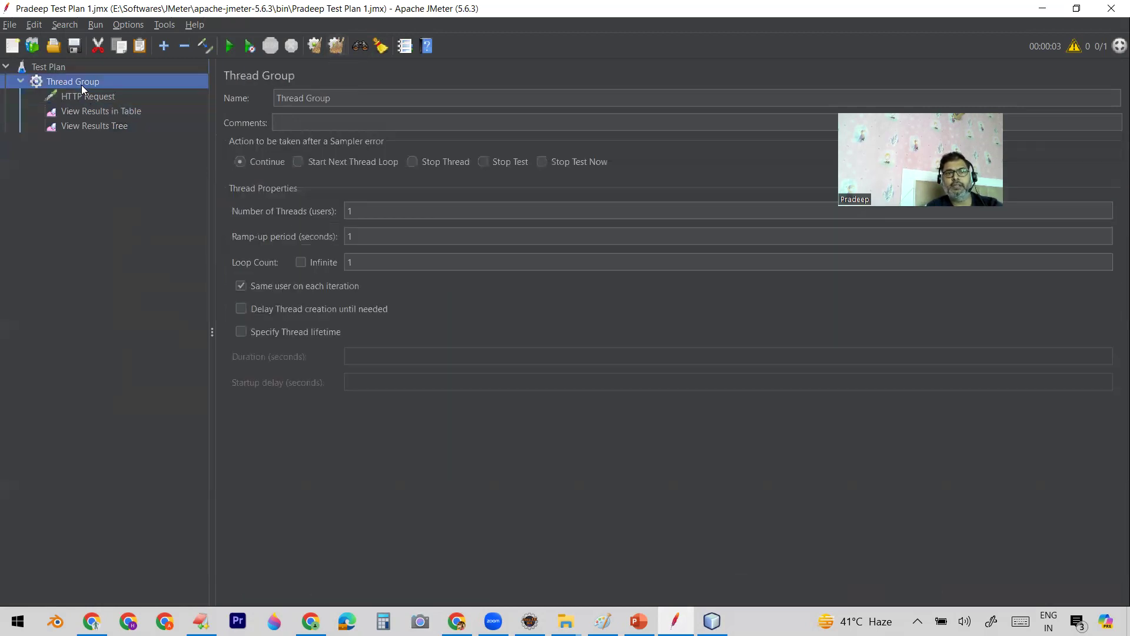
pyautogui.click(361, 212)
pyautogui.write('0')
pyautogui.moveTo(384, 212); pyautogui.dragTo(322, 210)
pyautogui.moveTo(362, 265); pyautogui.dragTo(338, 264)
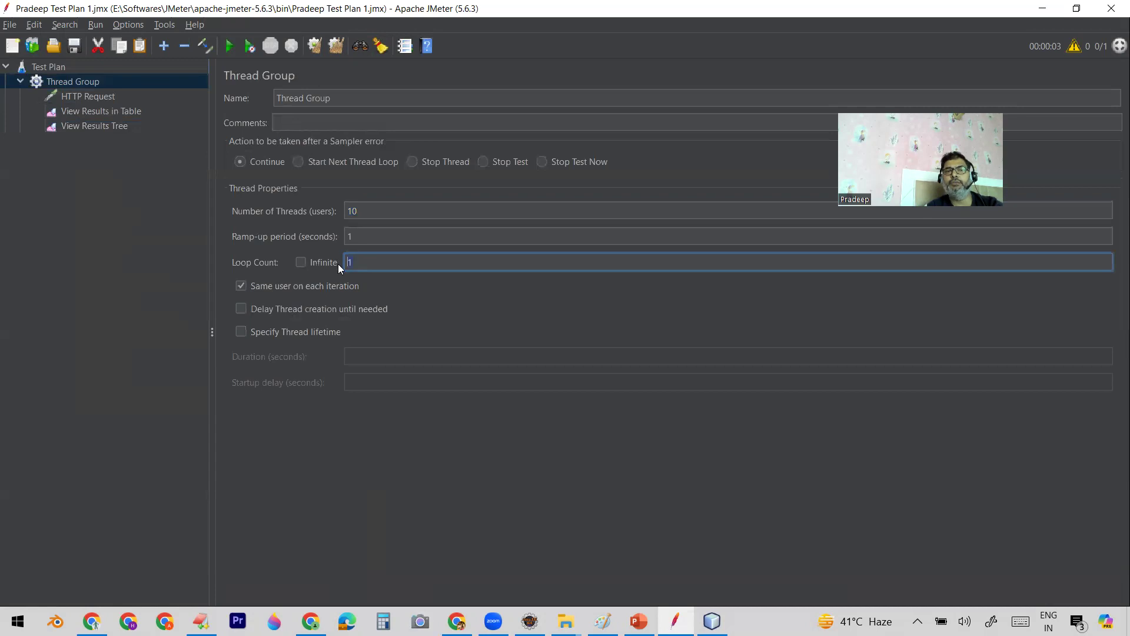
# Step: Run the test plan with View Results in Table open and inspect the sample rows
pyautogui.click(81, 126)
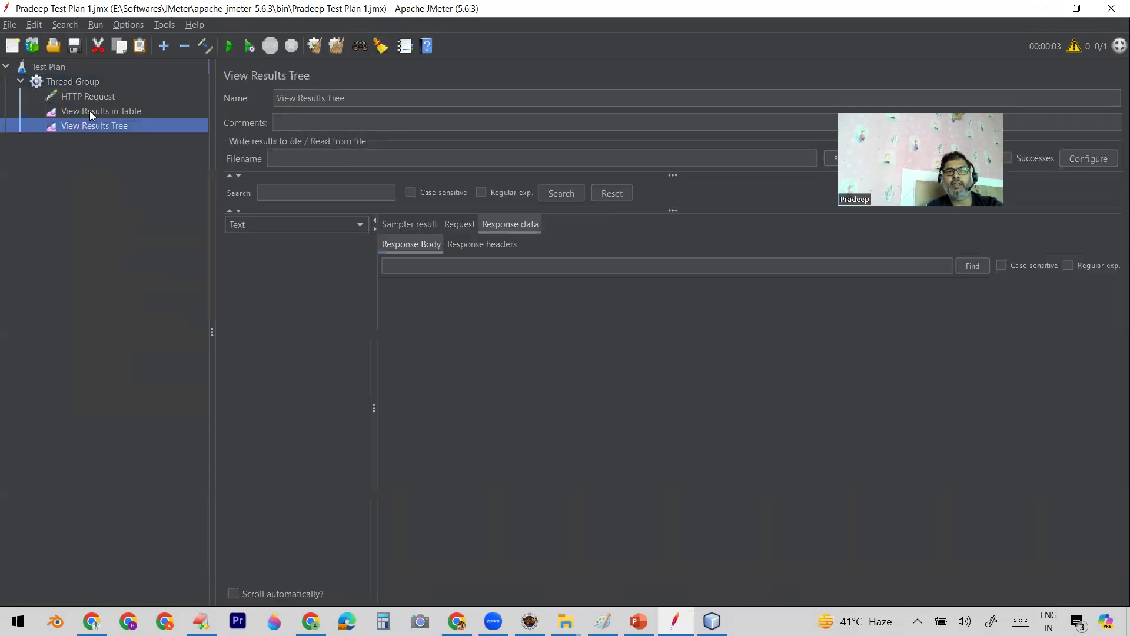
pyautogui.click(90, 110)
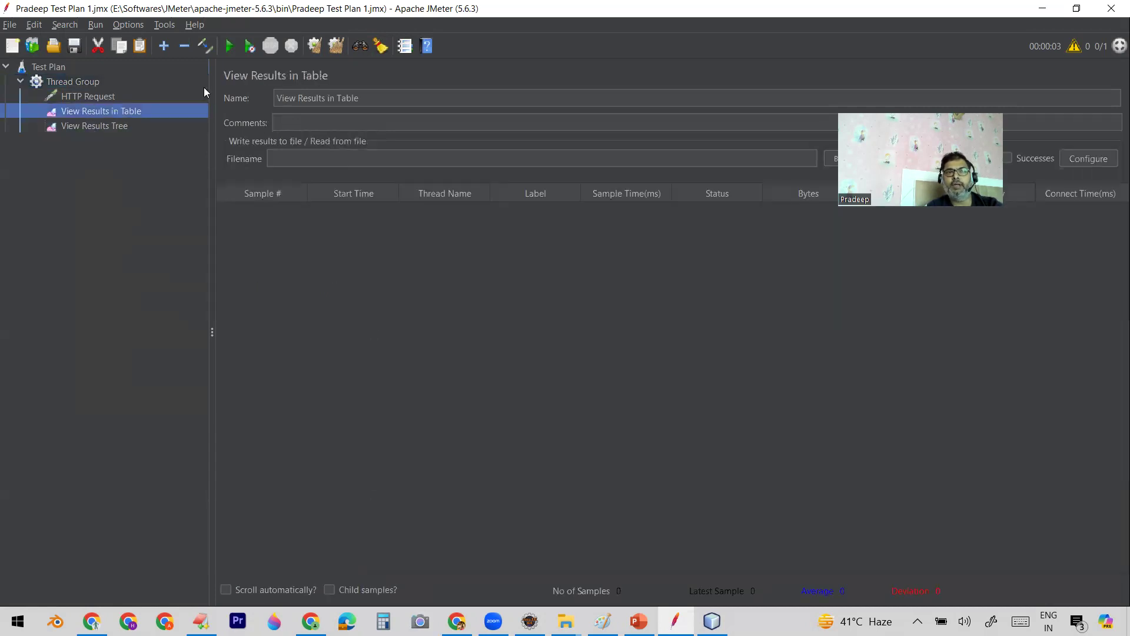
pyautogui.click(229, 50)
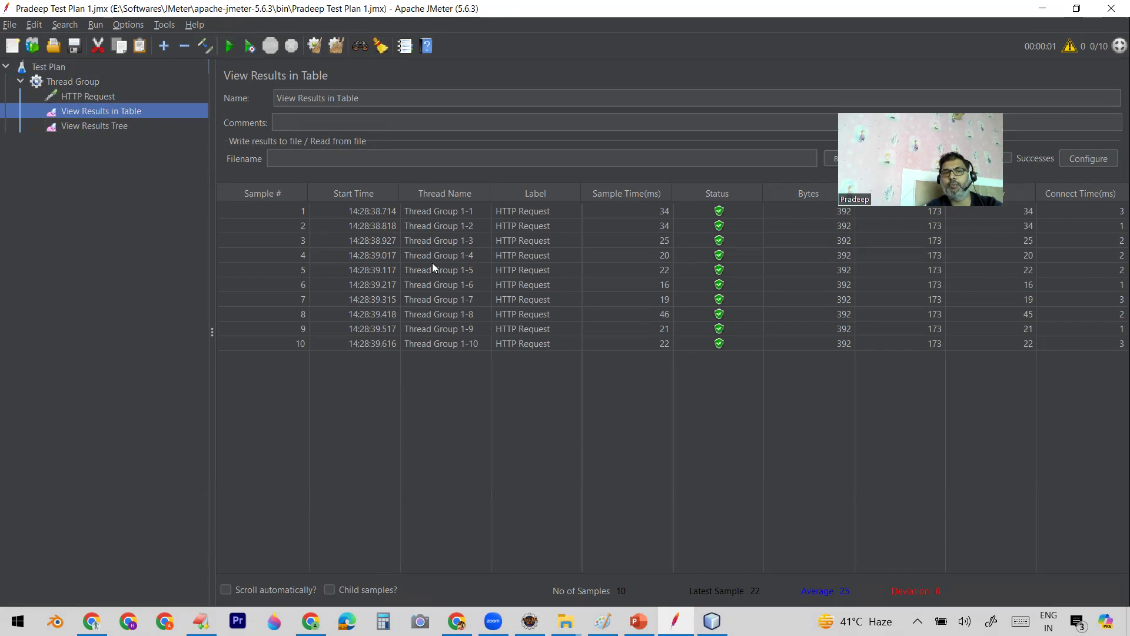
# Step: Rename the Thread Group as First_TG
pyautogui.click(84, 82)
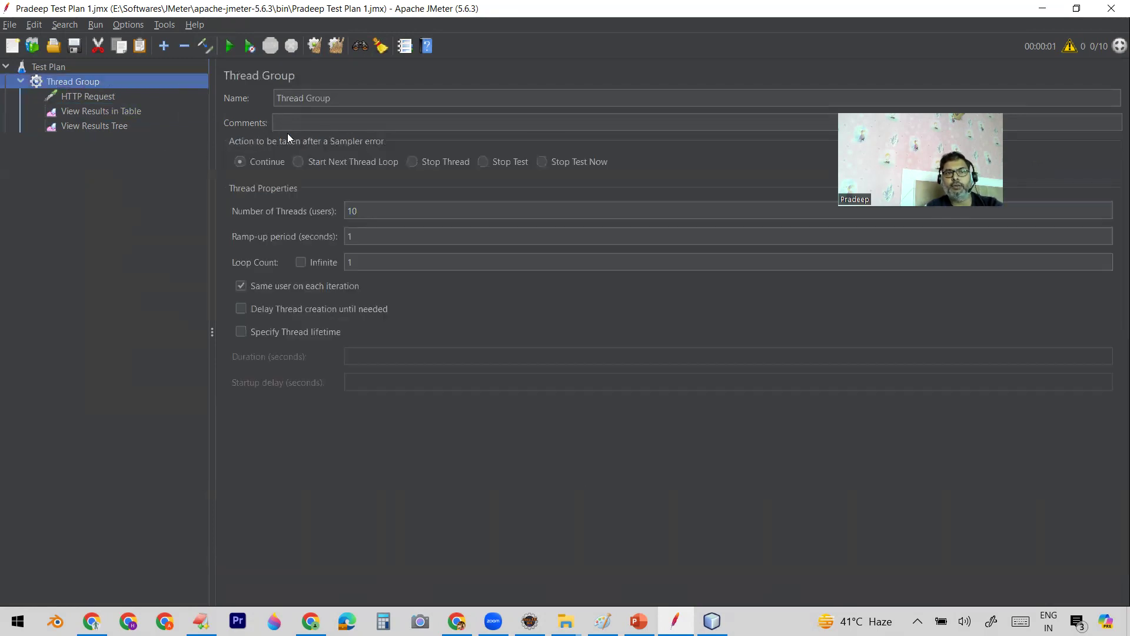
pyautogui.tripleClick(333, 101)
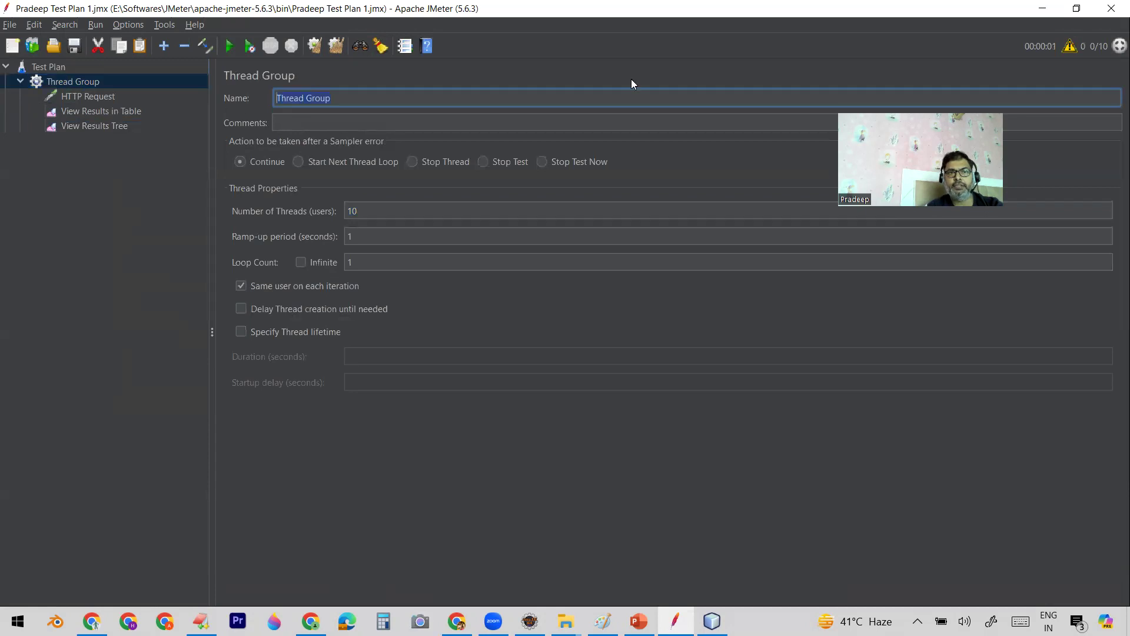
pyautogui.write('Firs')
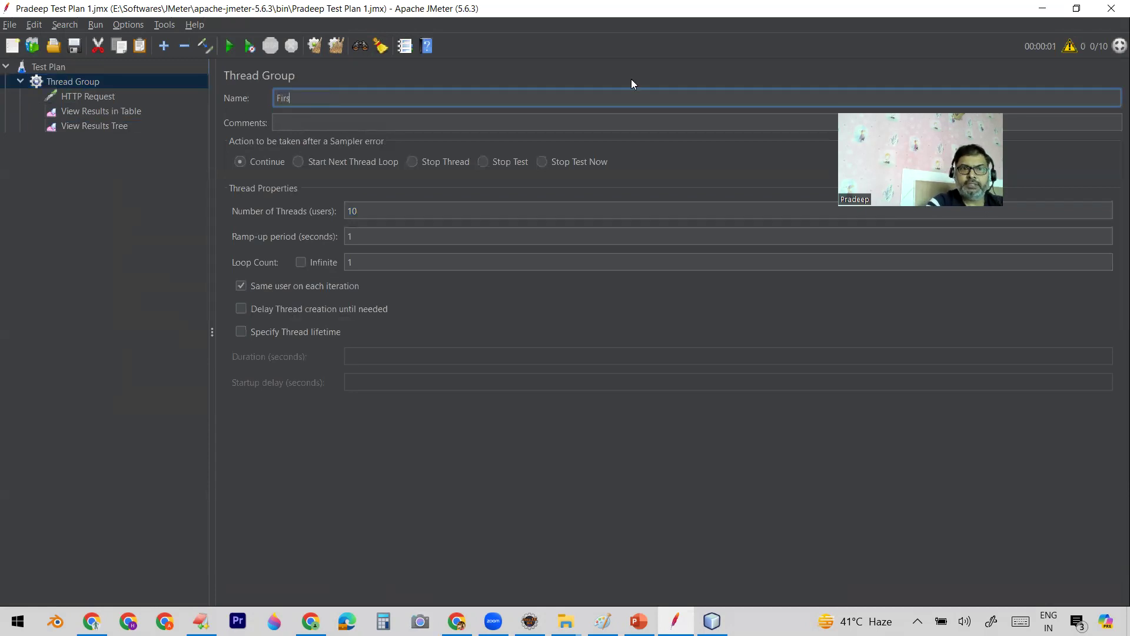
pyautogui.write('t_TG')
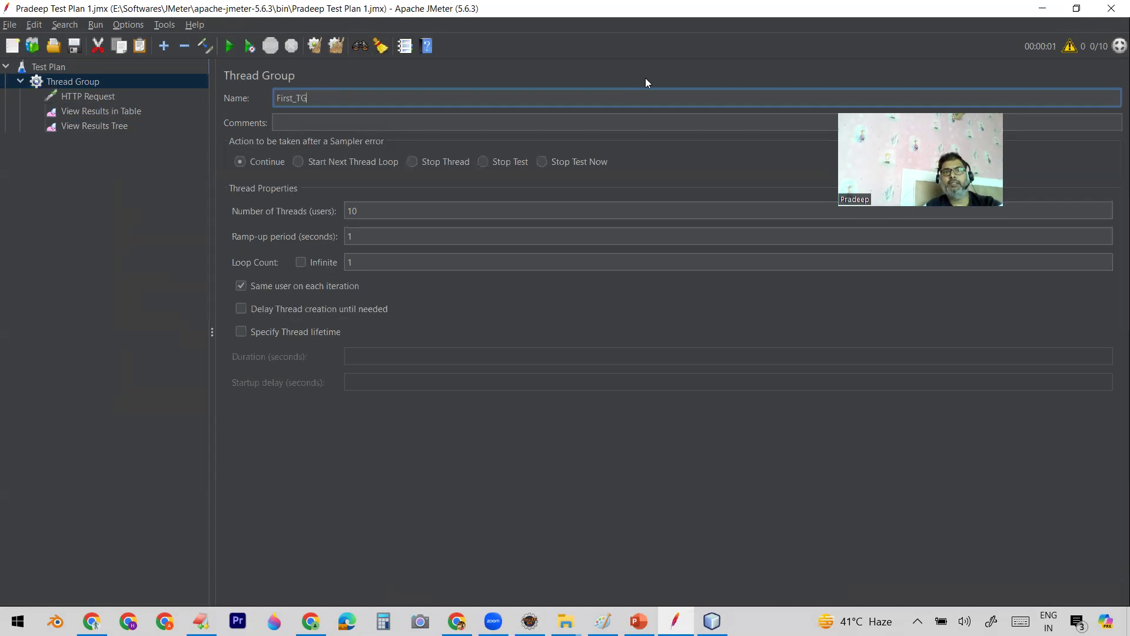
pyautogui.click(79, 83)
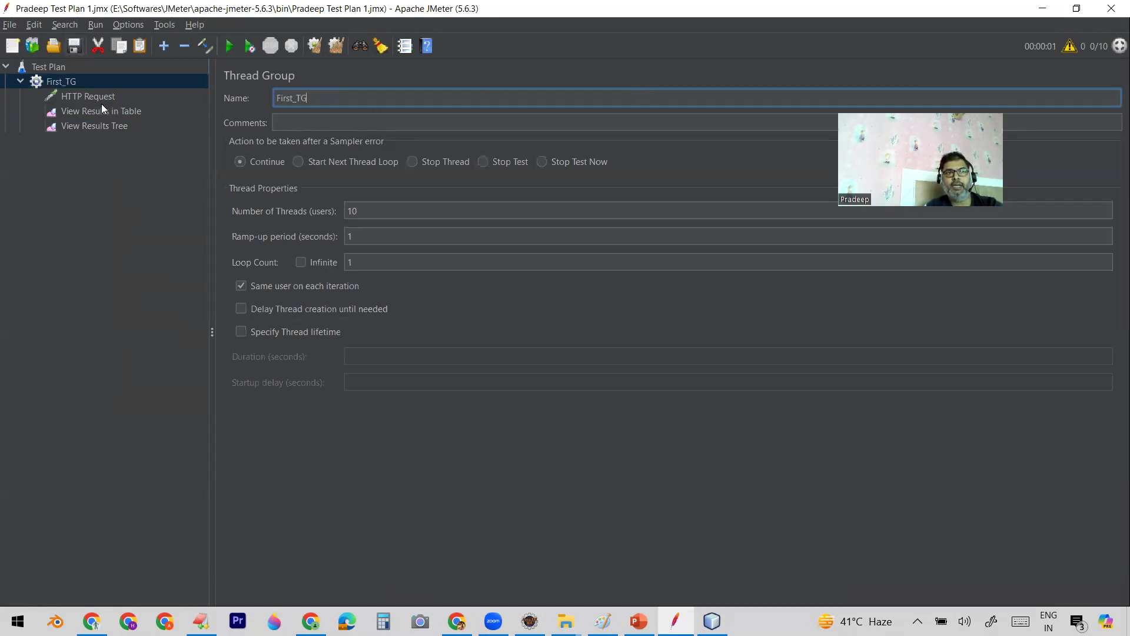
# Step: Rename the HTTP Request sampler as Req and review both renamed elements in the test plan
pyautogui.click(88, 97)
pyautogui.tripleClick(337, 97)
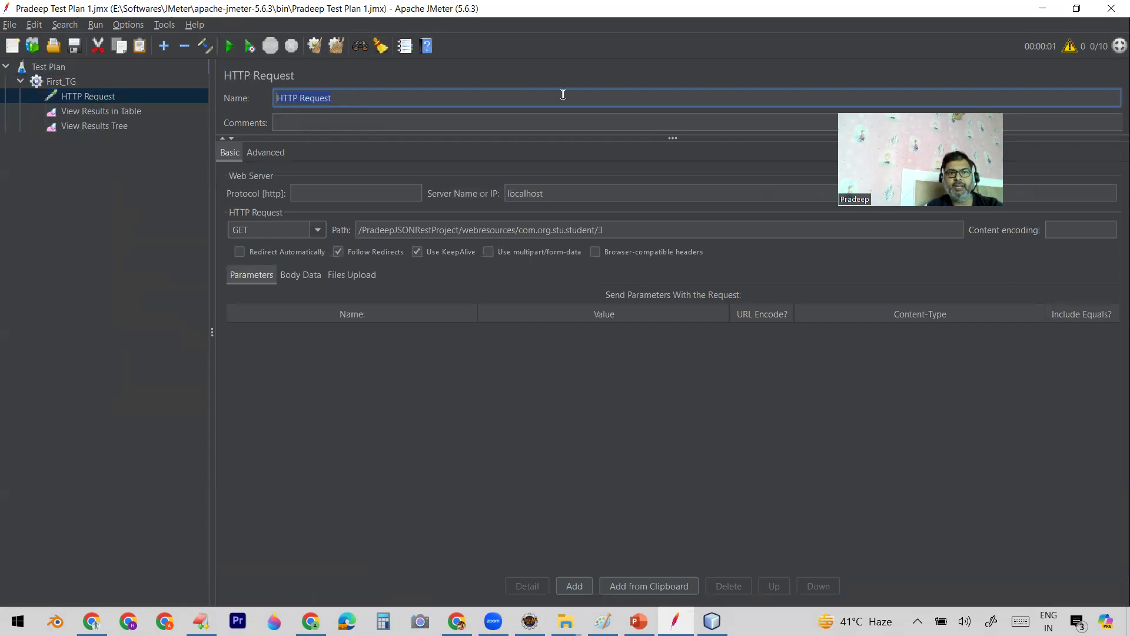
pyautogui.write('Req')
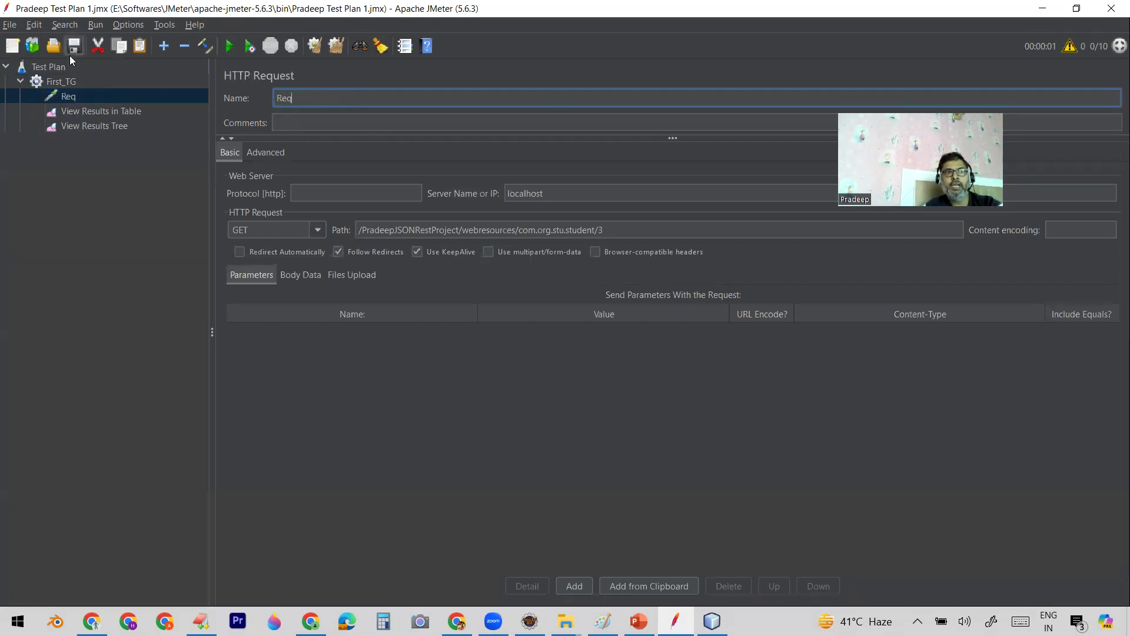
pyautogui.click(65, 83)
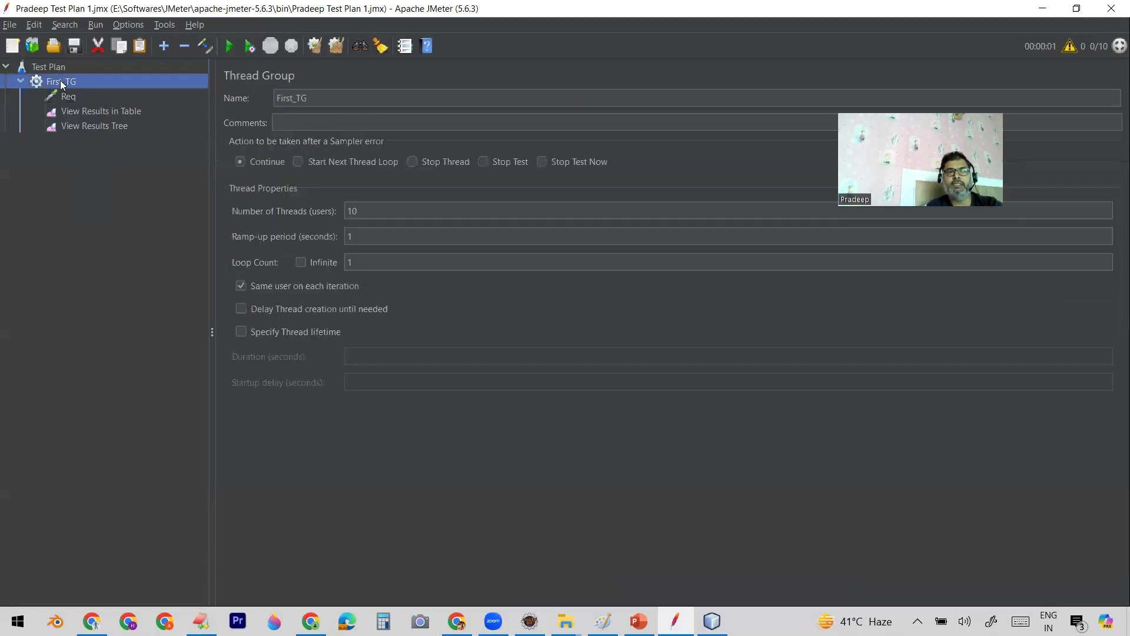
pyautogui.click(71, 97)
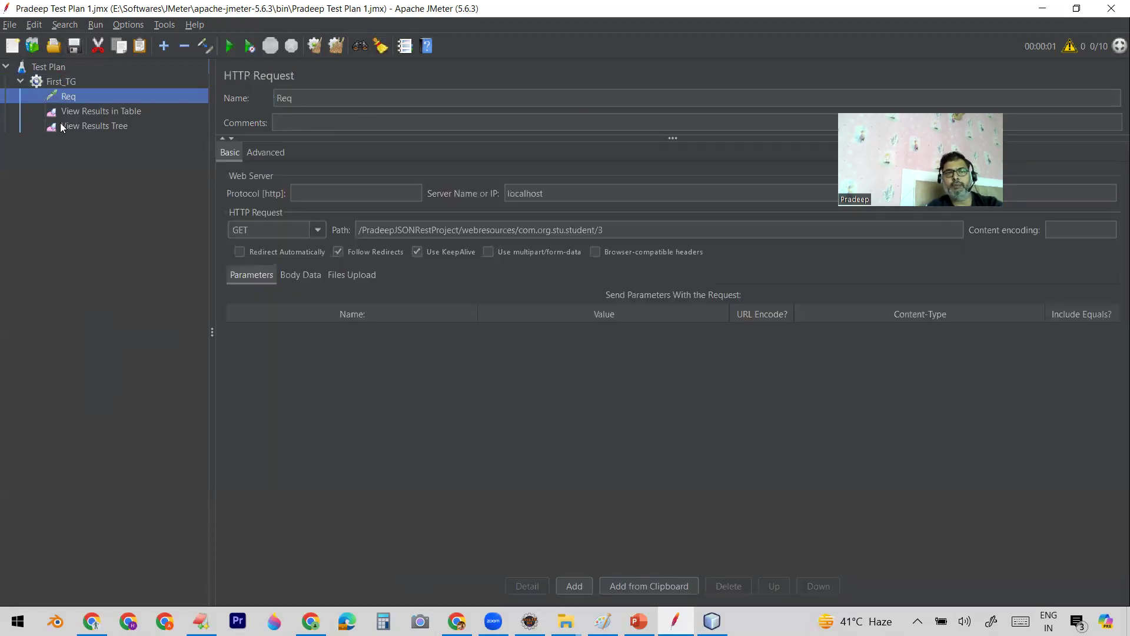
# Step: Clear the previous run's results and check both the View Results Tree and View Results in Table listeners
pyautogui.click(84, 127)
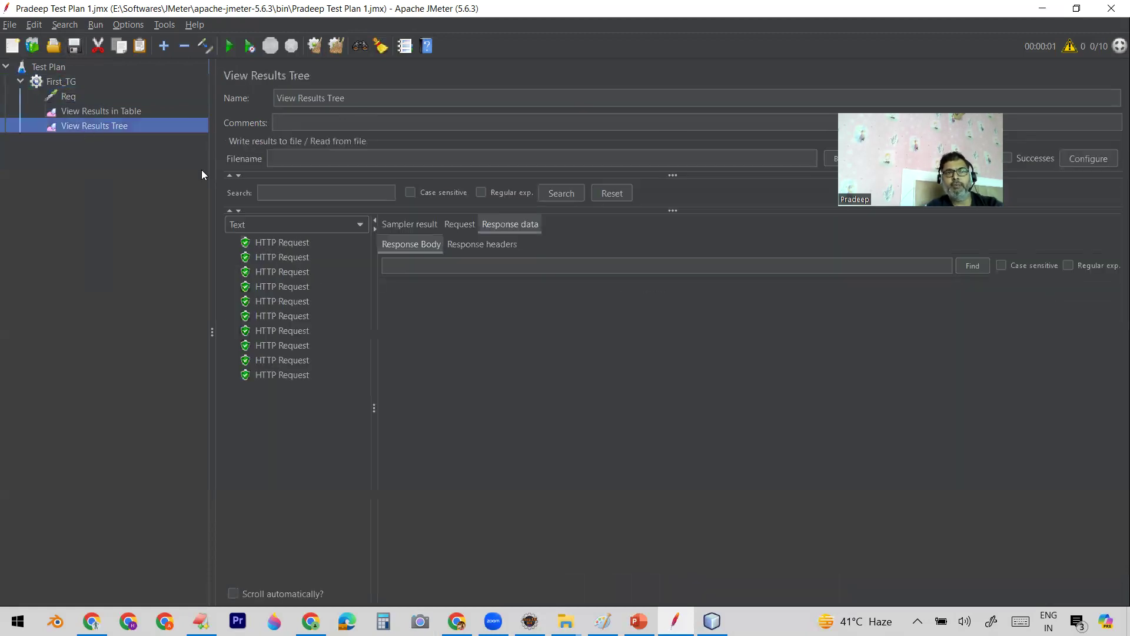
pyautogui.click(336, 47)
pyautogui.click(105, 111)
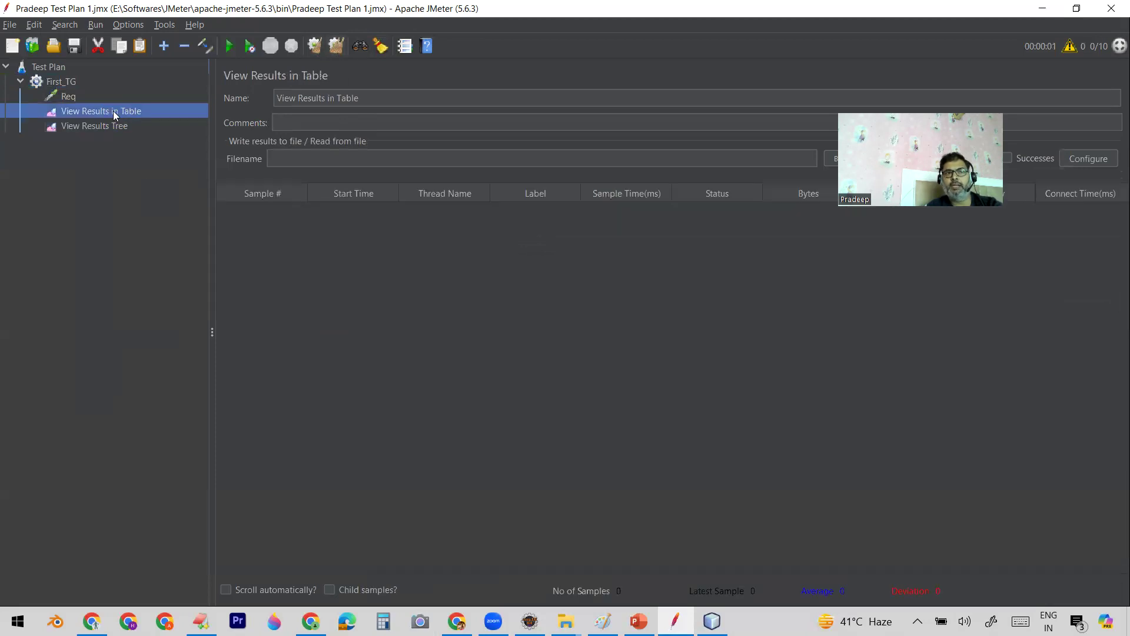
pyautogui.click(103, 125)
pyautogui.click(106, 113)
# Step: Run the test plan again and inspect the thread names of individual samples in View Results in Table
pyautogui.click(229, 46)
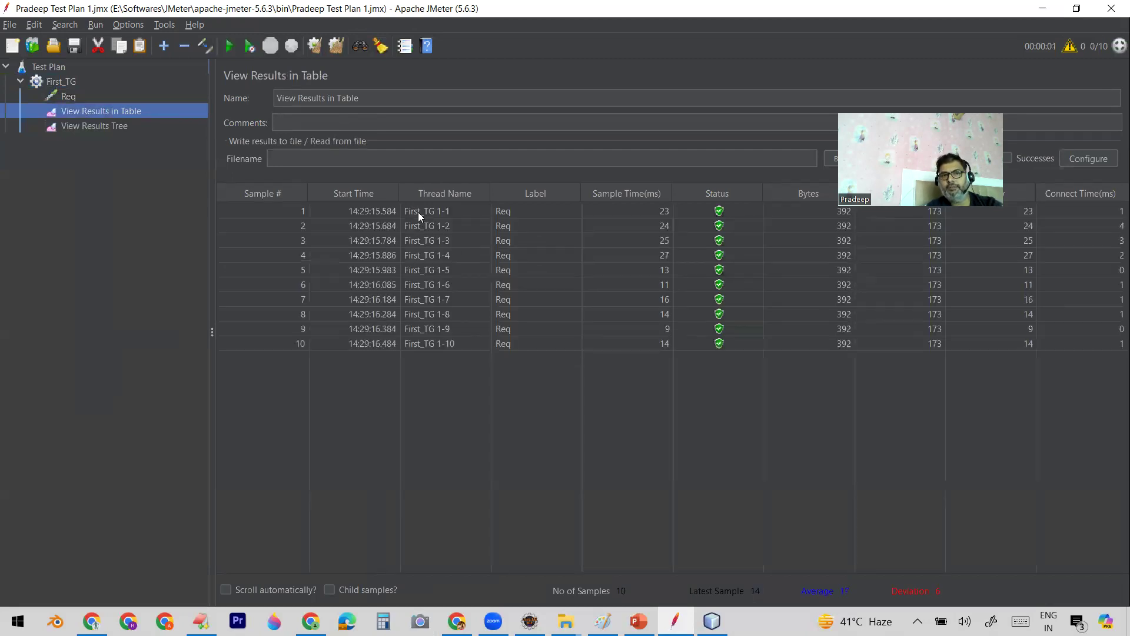
pyautogui.click(448, 224)
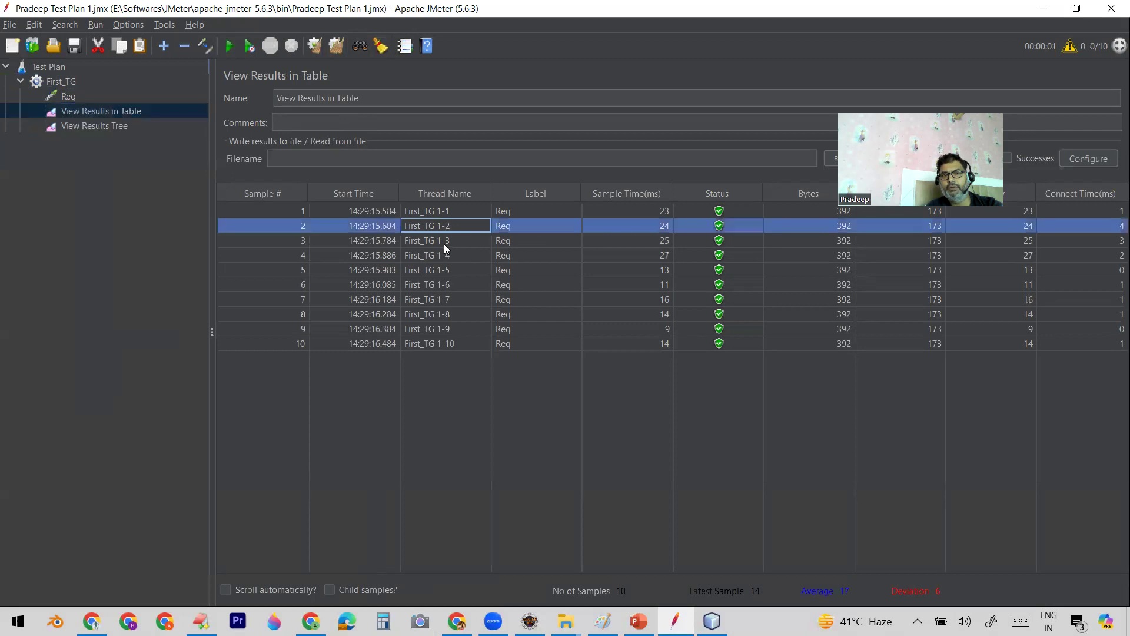
pyautogui.click(454, 347)
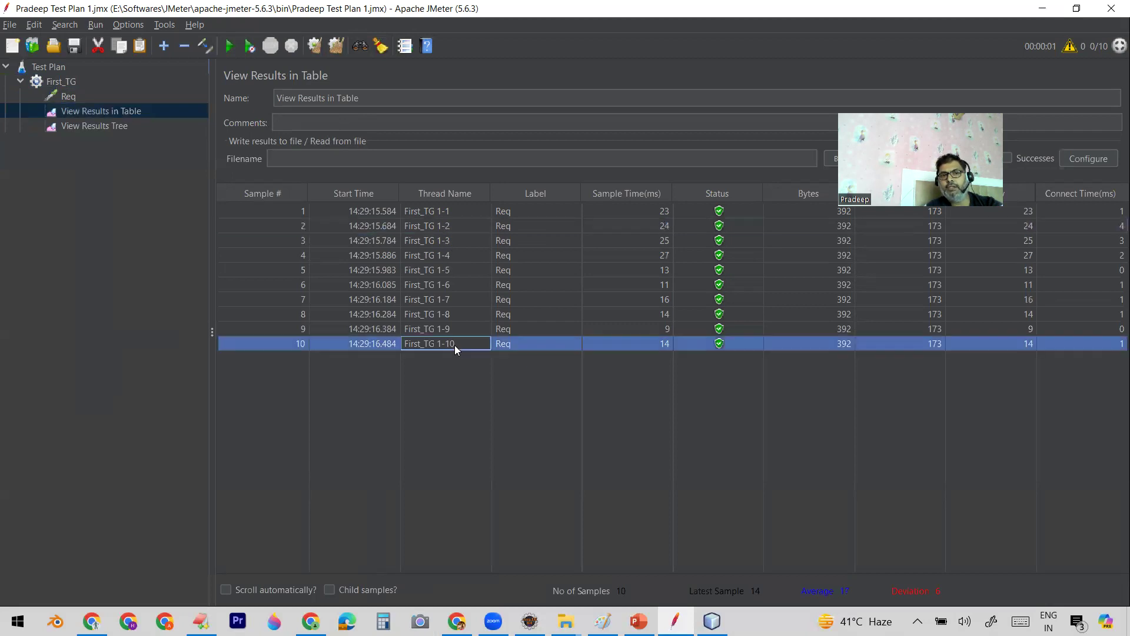
pyautogui.click(448, 212)
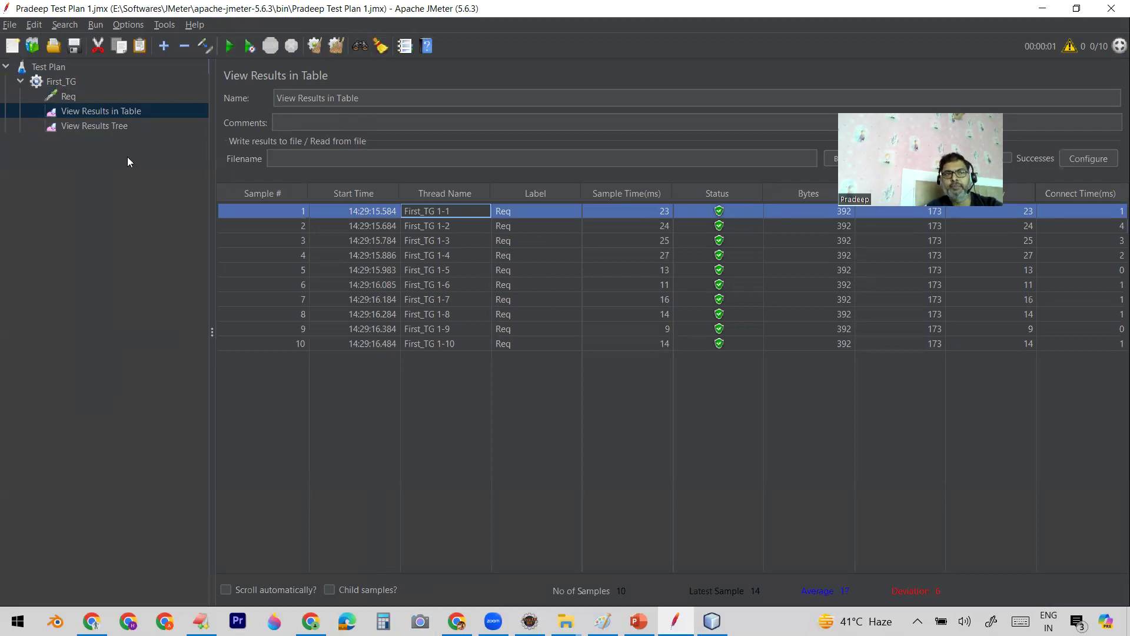
# Step: Set First_TG's loop count to 3 and review it alongside the number of threads
pyautogui.click(59, 82)
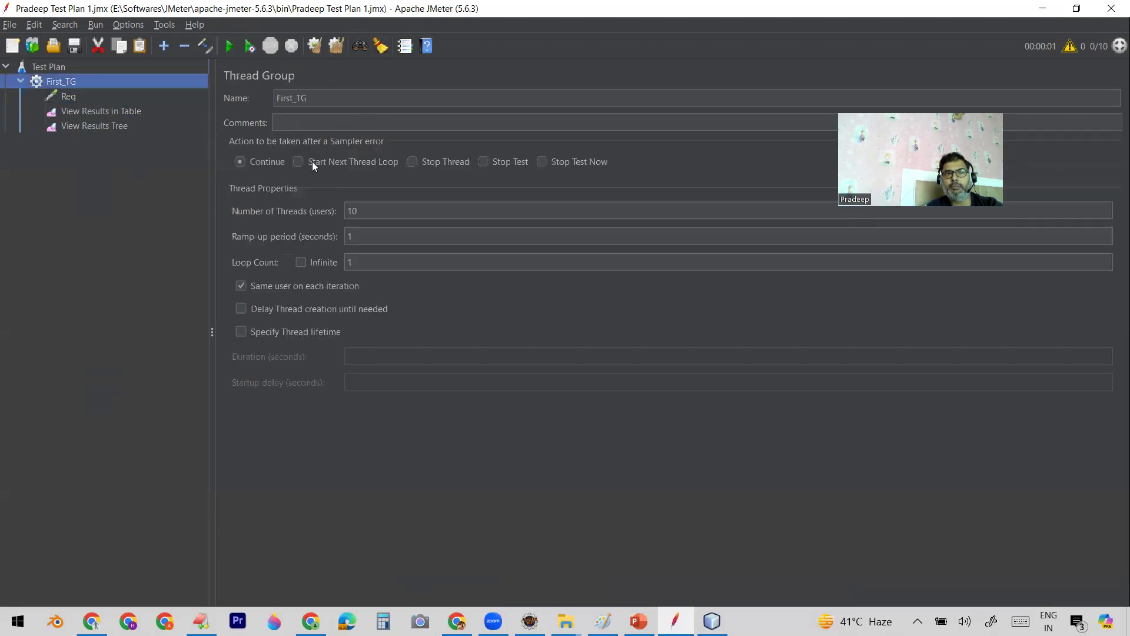
pyautogui.click(371, 261)
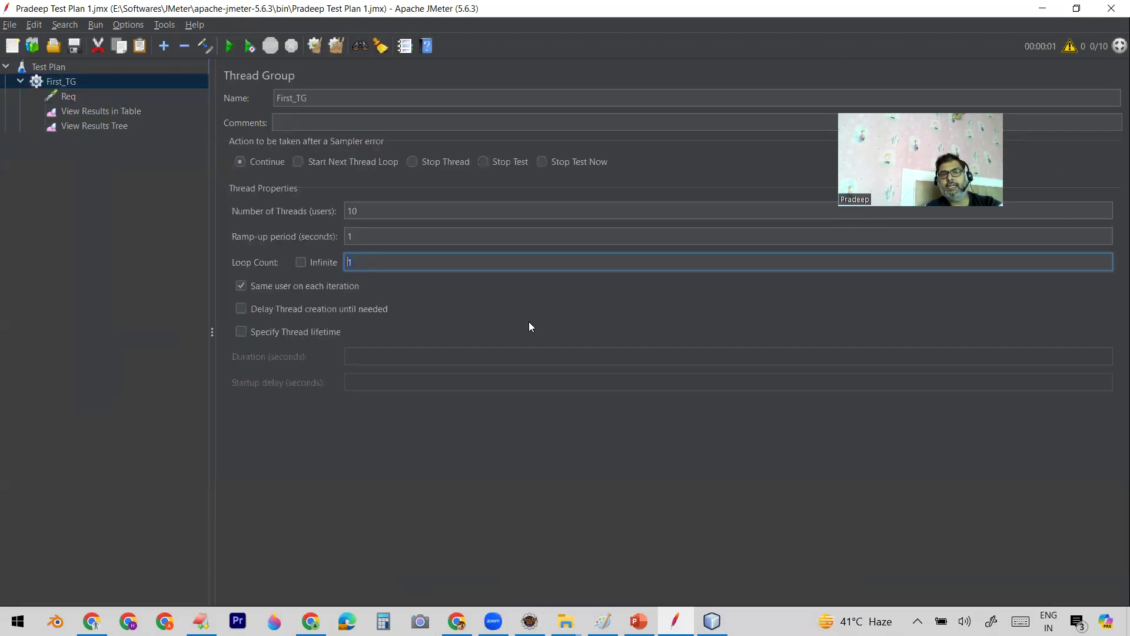
pyautogui.write('3')
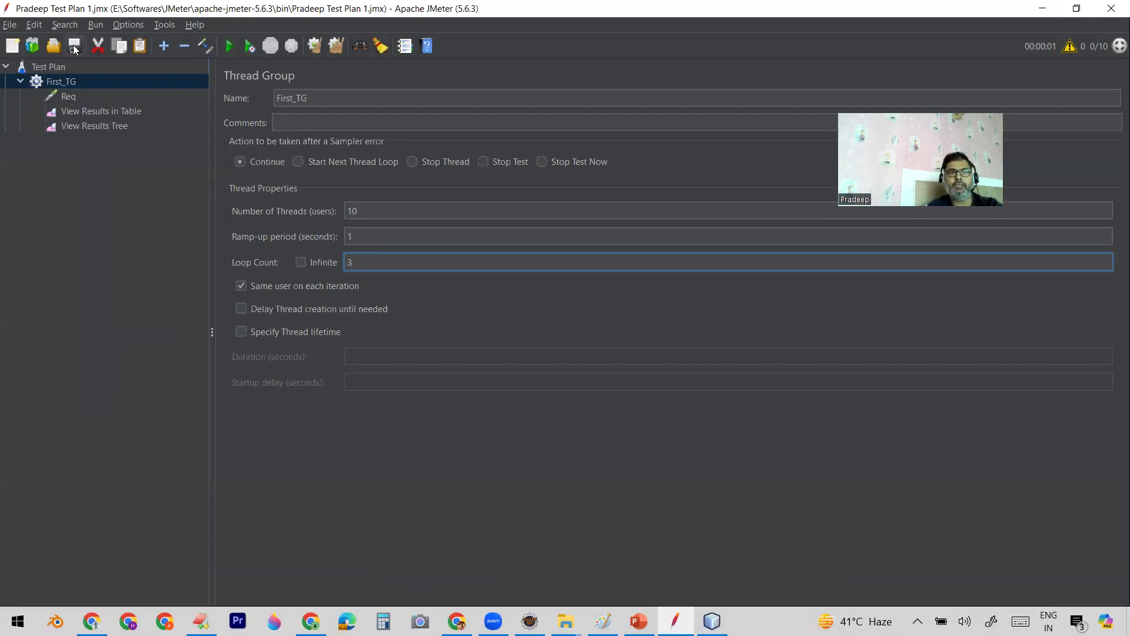
pyautogui.click(380, 212)
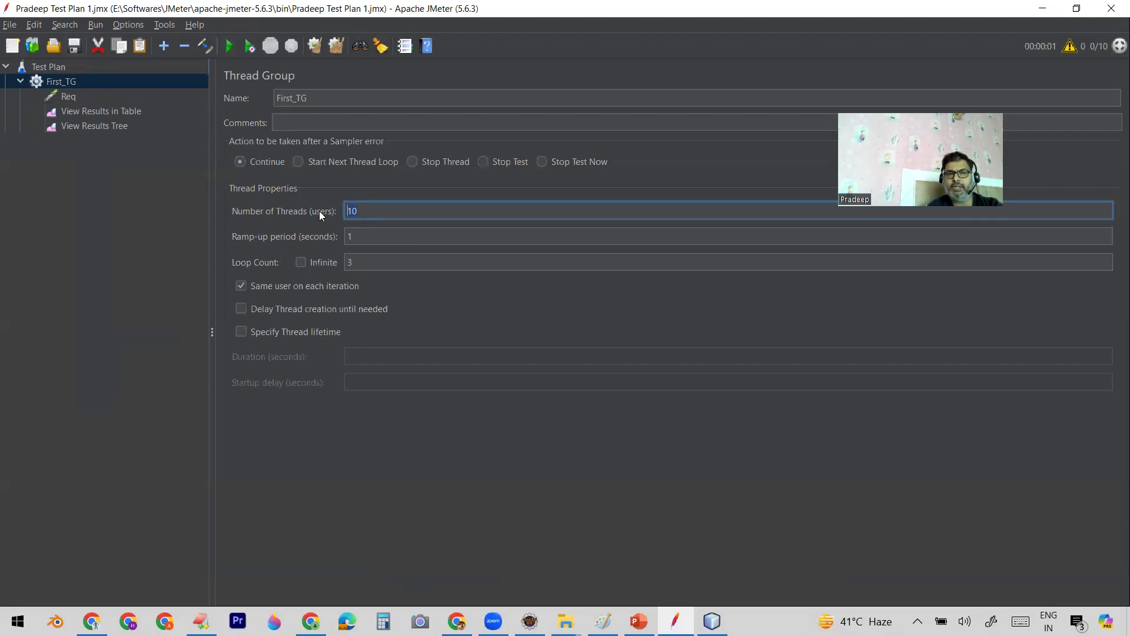
pyautogui.doubleClick(360, 261)
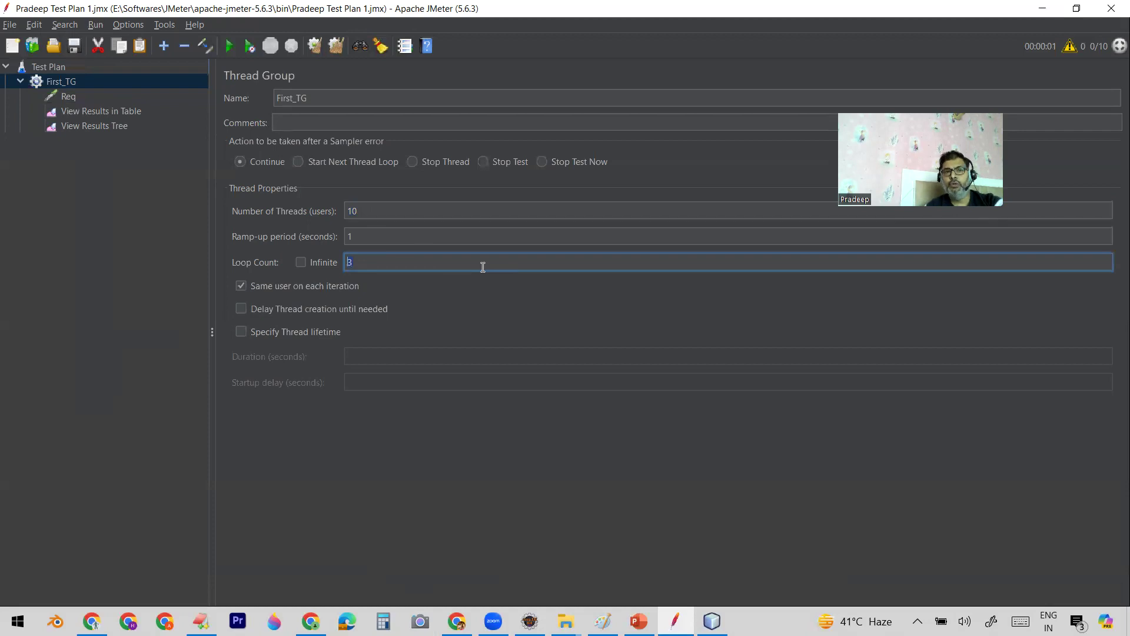
pyautogui.click(368, 206)
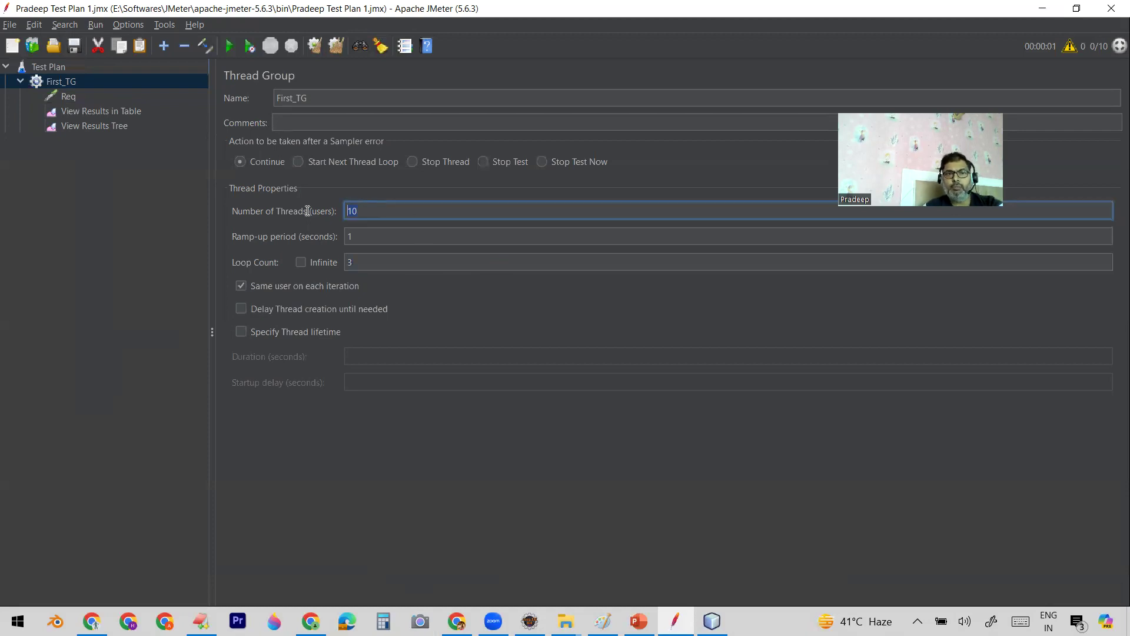
pyautogui.click(366, 263)
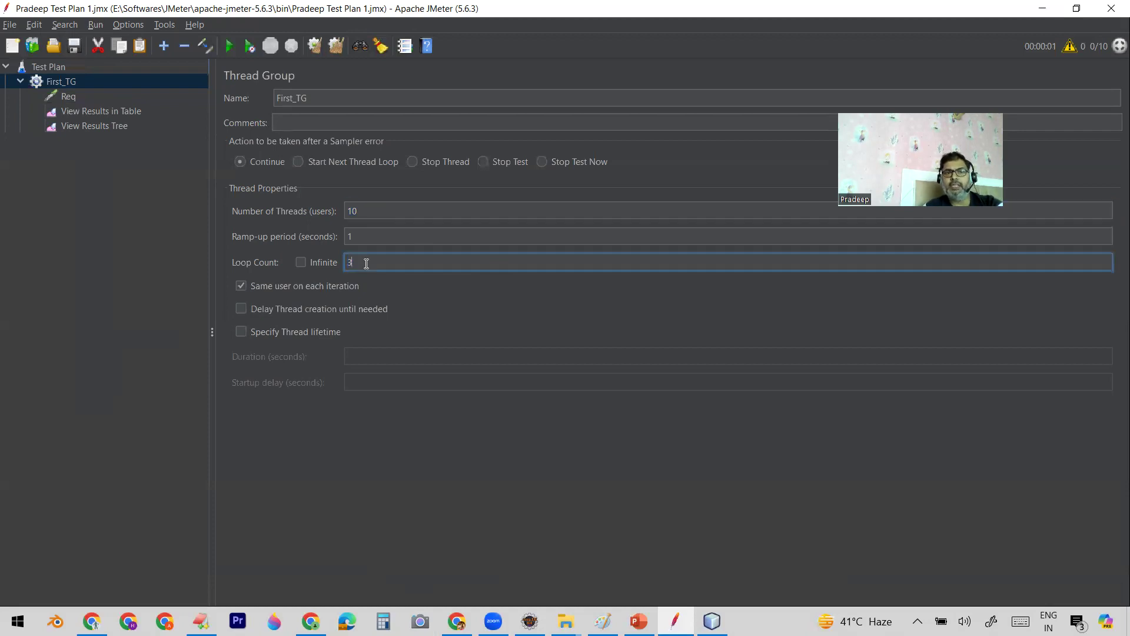
# Step: Clear the previous results, run the test plan again and check the number of samples in View Results in Table
pyautogui.click(90, 127)
pyautogui.click(99, 110)
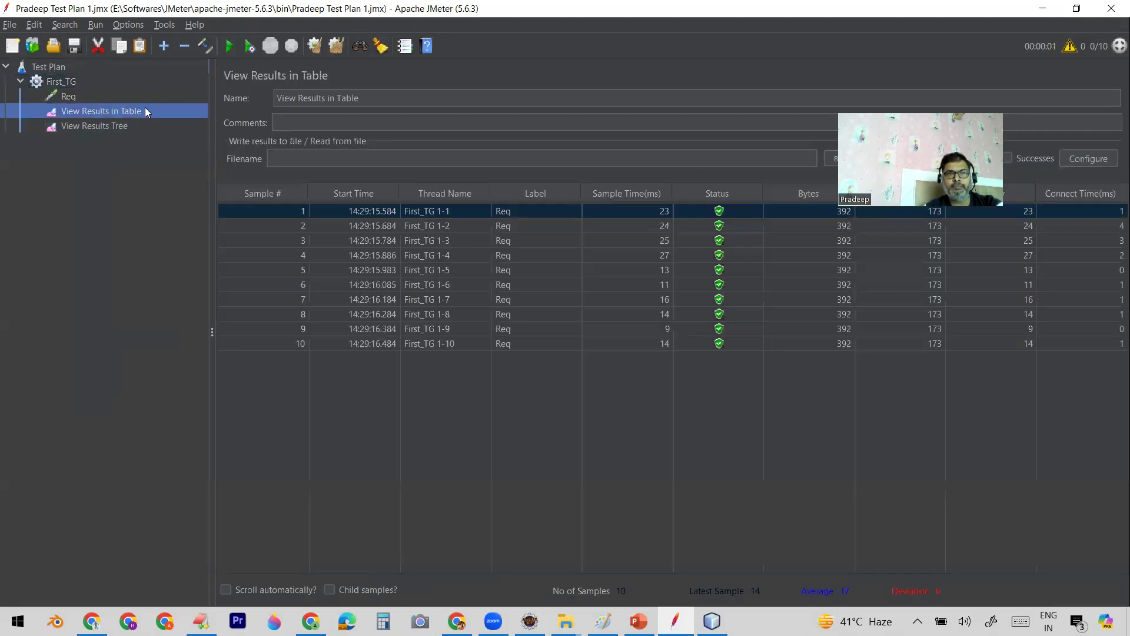
pyautogui.click(337, 46)
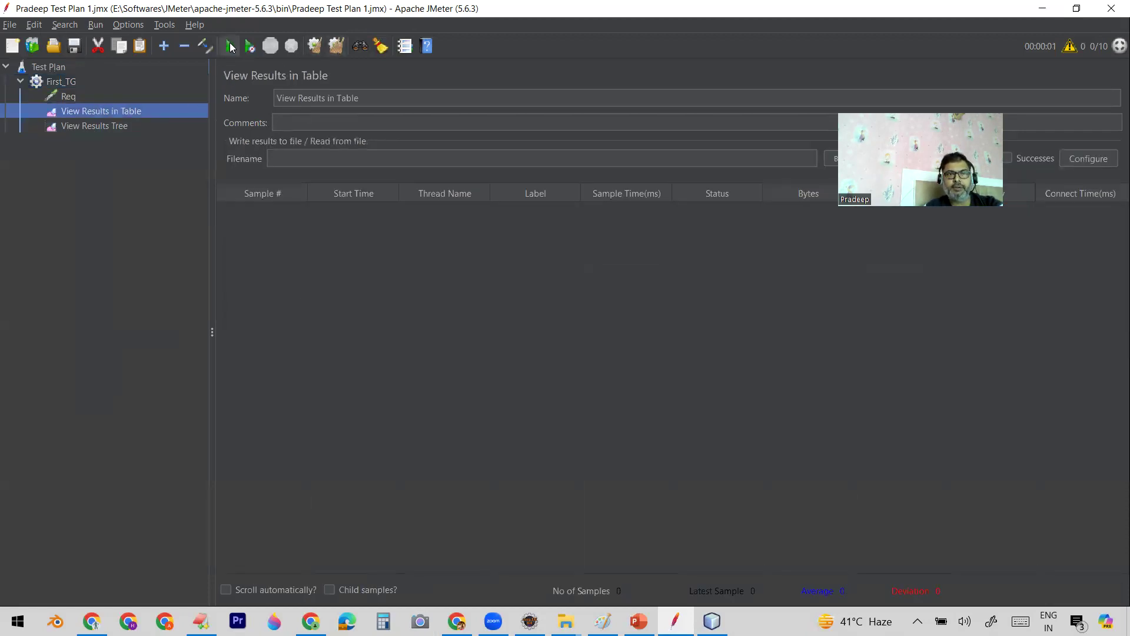
pyautogui.click(229, 46)
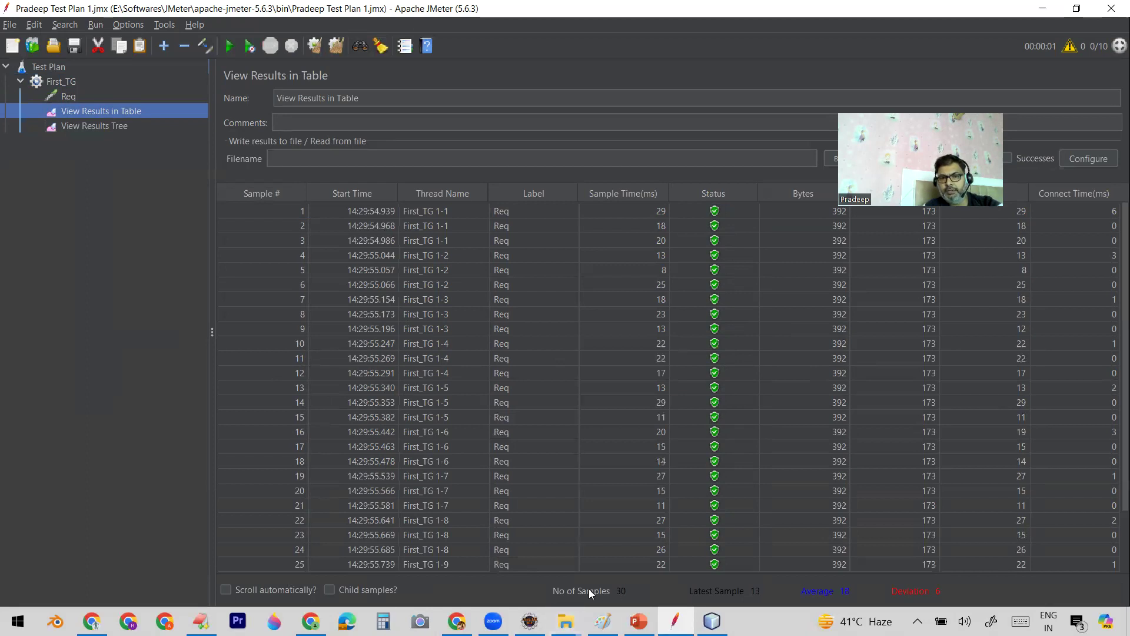
pyautogui.doubleClick(618, 591)
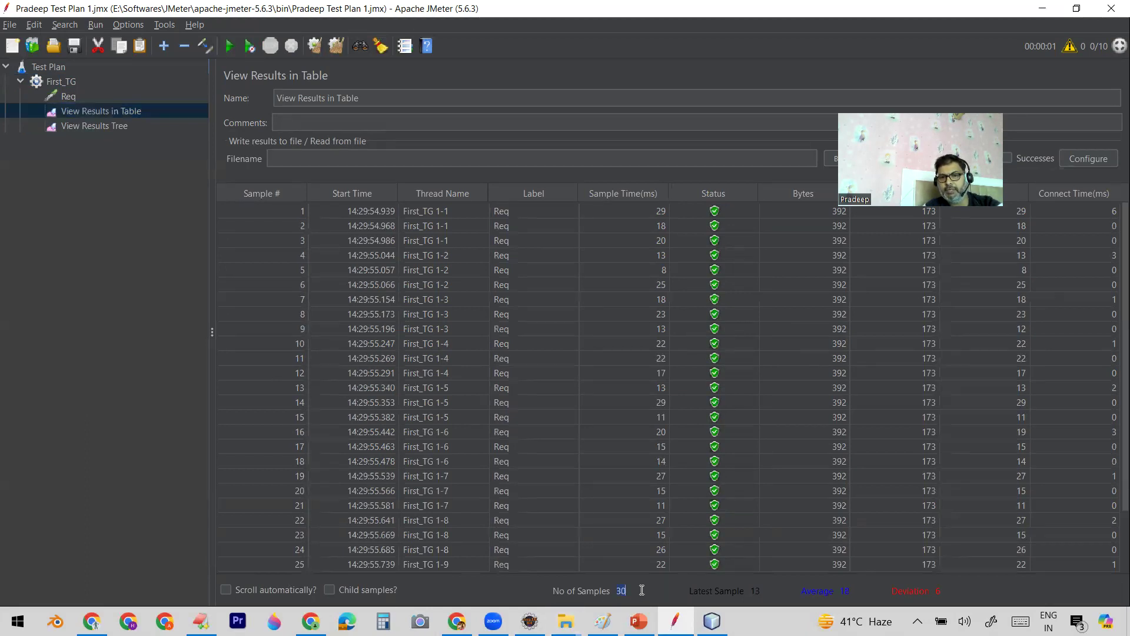
pyautogui.doubleClick(756, 590)
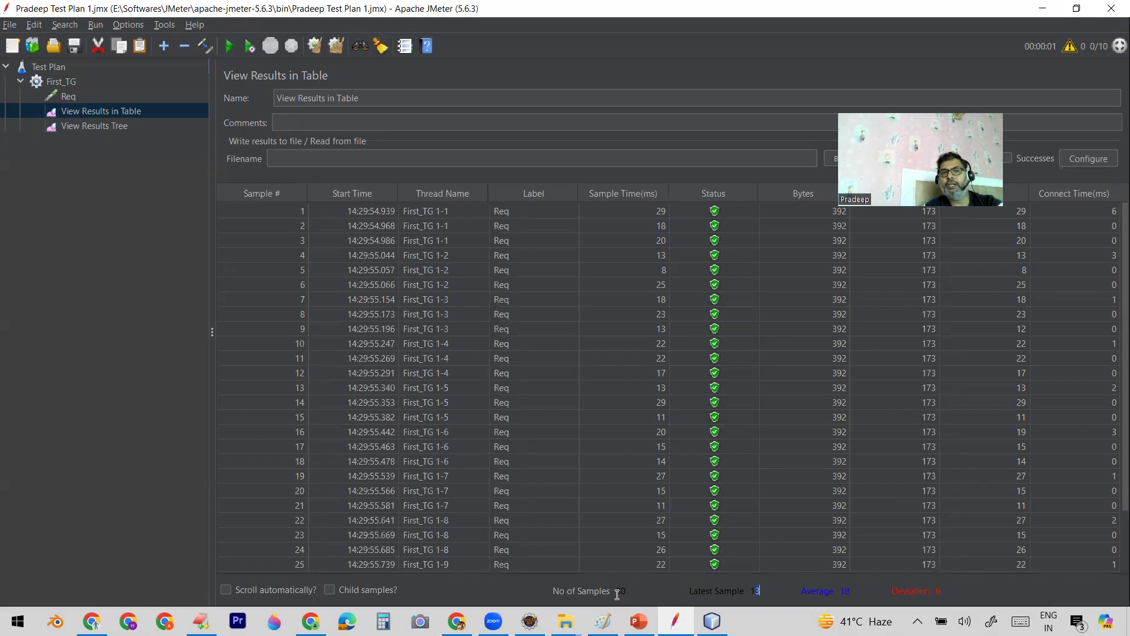
# Step: Examine the samples belonging to threads First_TG 1-1, 1-2 and 1-3 as groups of three in View Results in Table
pyautogui.click(452, 211)
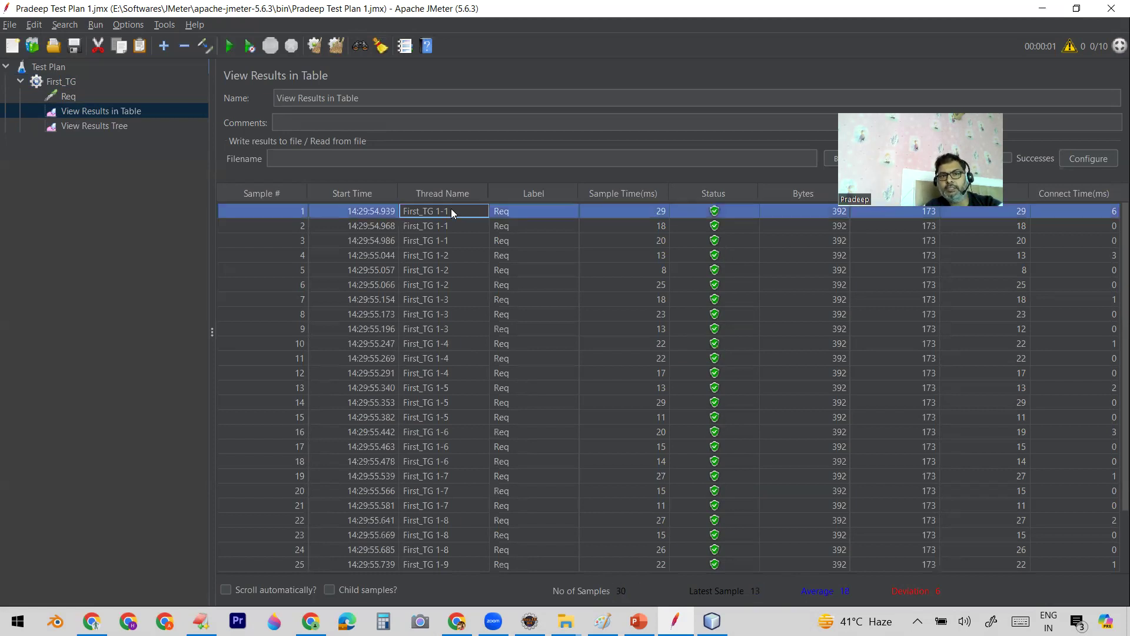
pyautogui.keyDown('shift'); pyautogui.click(453, 225); pyautogui.keyUp('shift')
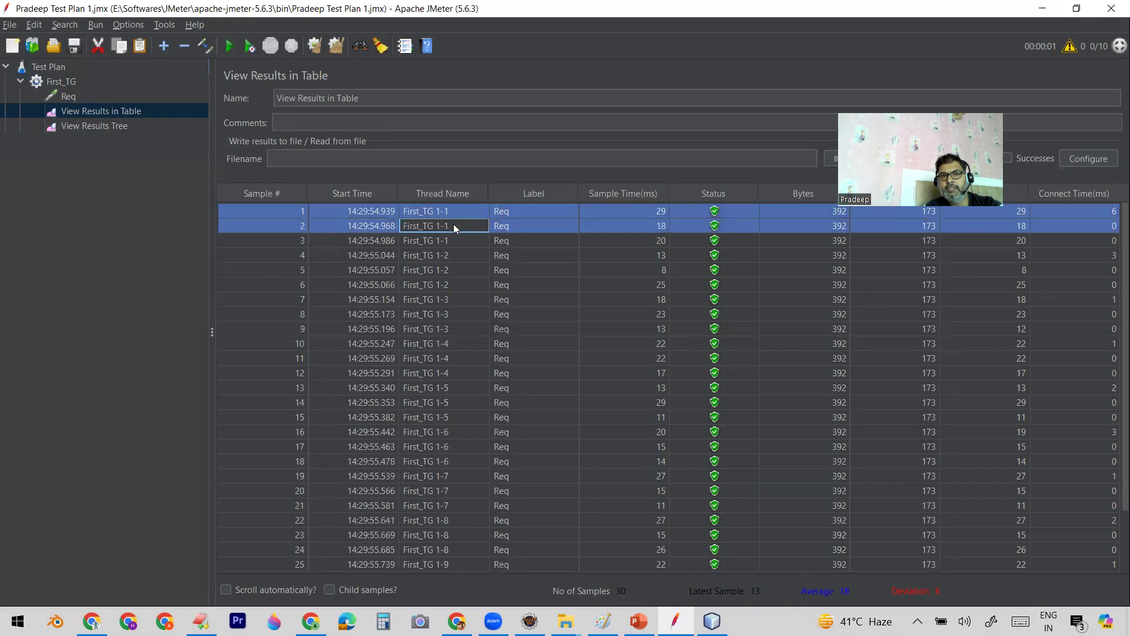
pyautogui.keyDown('shift'); pyautogui.click(455, 239); pyautogui.keyUp('shift')
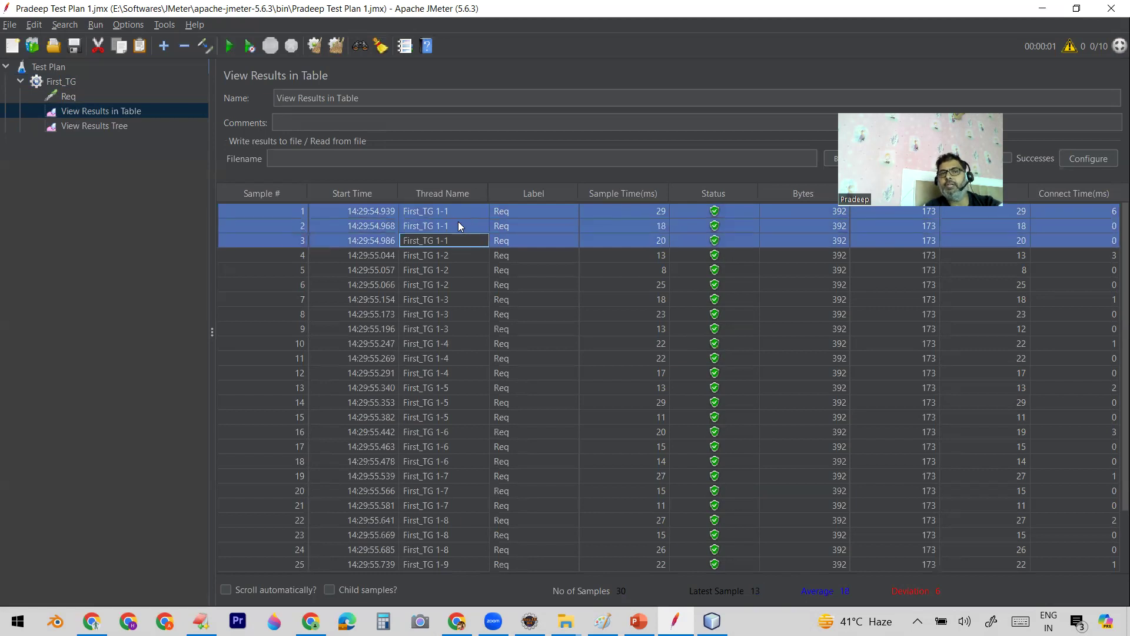
pyautogui.click(450, 256)
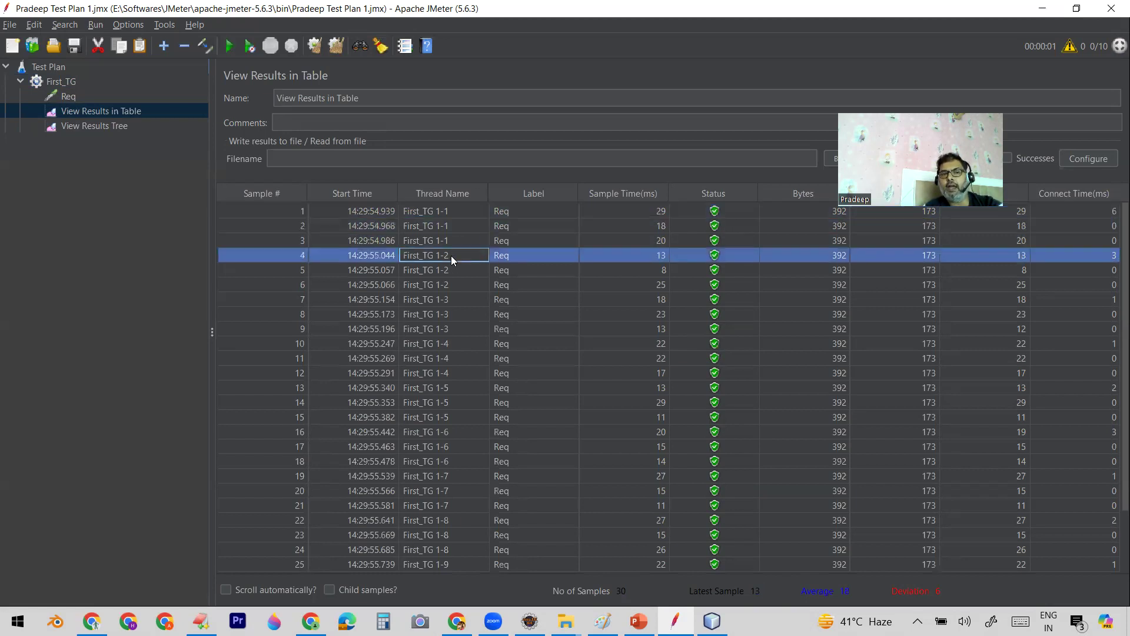
pyautogui.keyDown('shift'); pyautogui.click(453, 284); pyautogui.keyUp('shift')
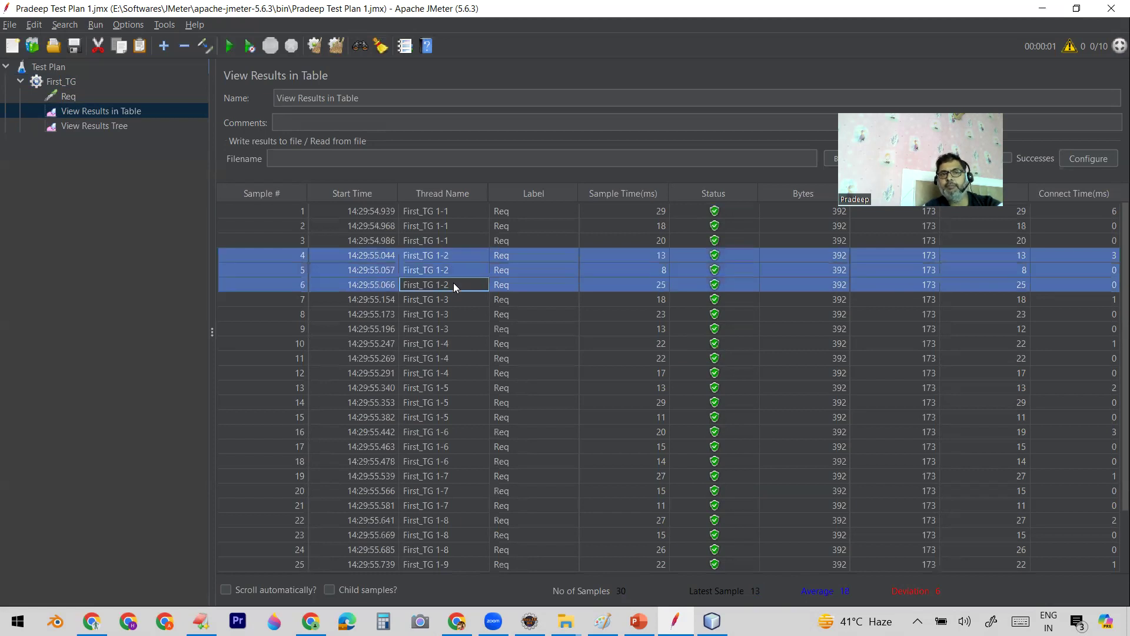
pyautogui.click(456, 299)
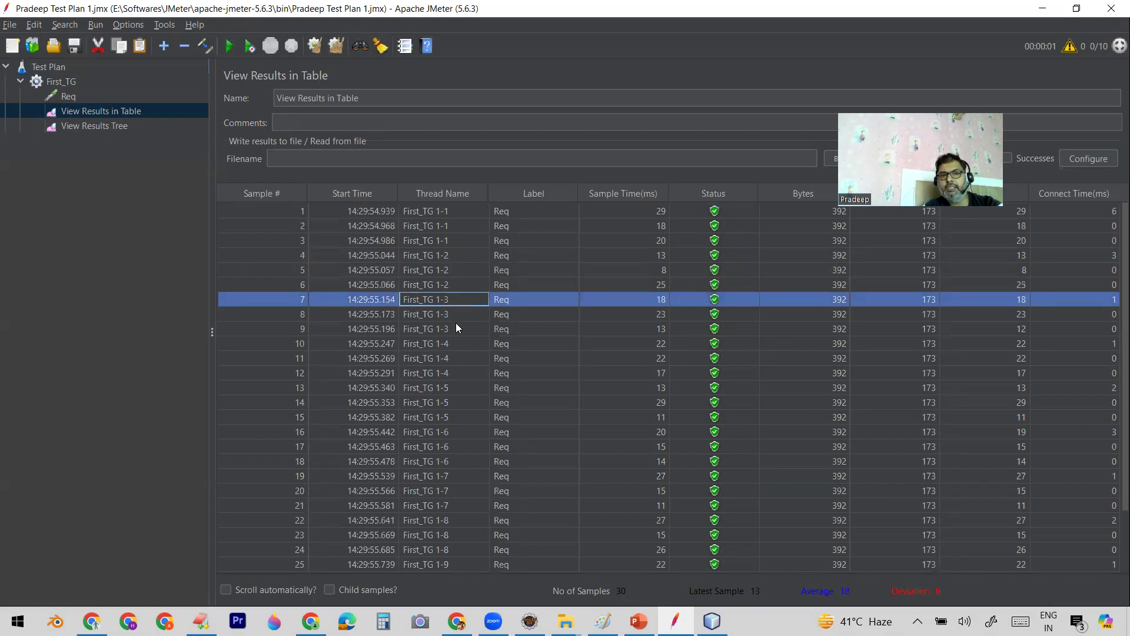
pyautogui.keyDown('shift'); pyautogui.click(456, 328); pyautogui.keyUp('shift')
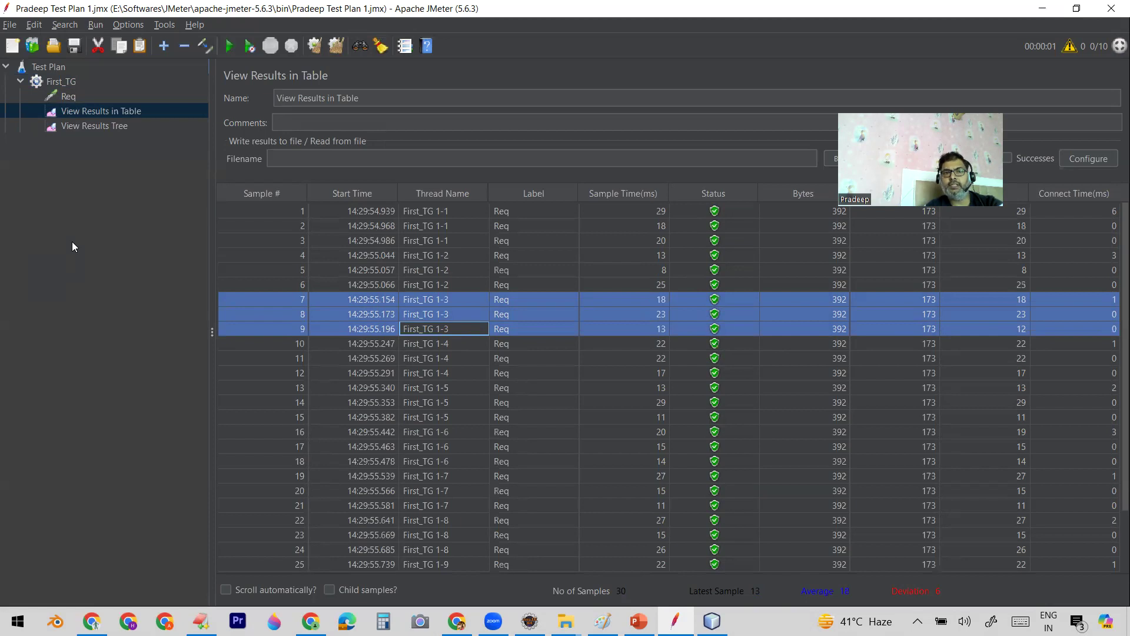
# Step: Consult the Thread Groups slides in PowerPoint and set First_TG's ramp-up period to 10 seconds in JMeter
pyautogui.click(63, 83)
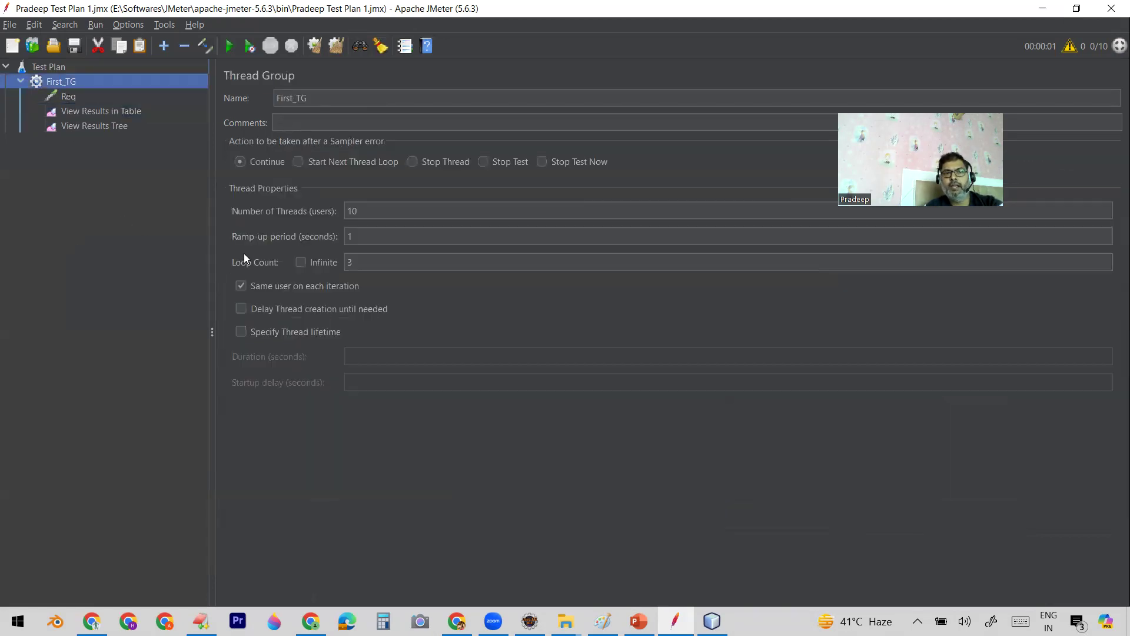
pyautogui.click(359, 236)
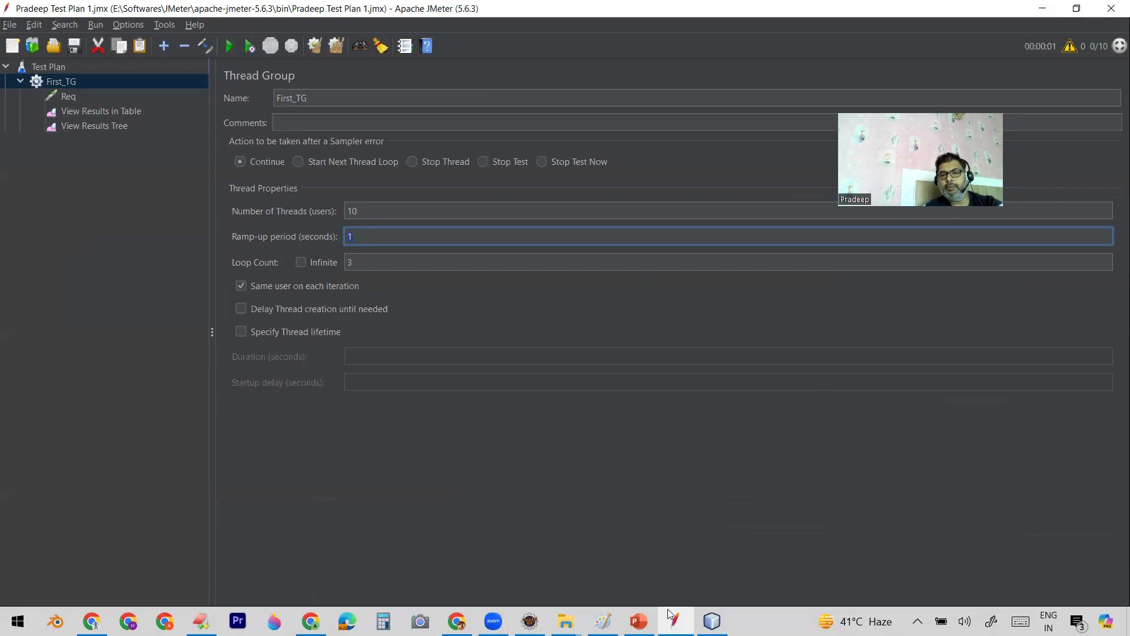
pyautogui.click(639, 621)
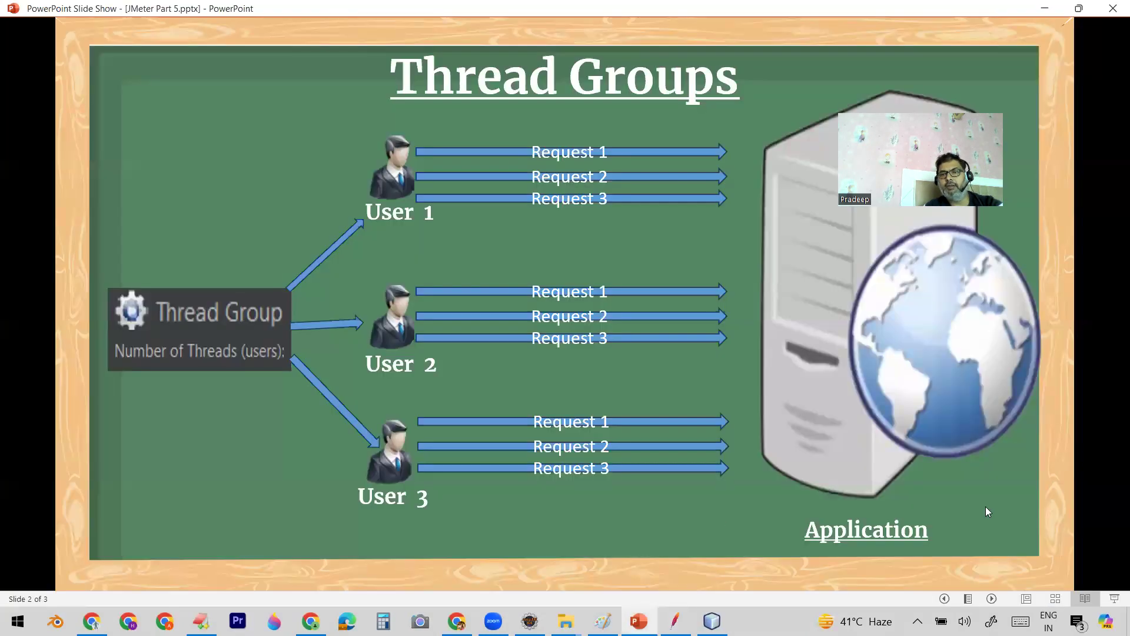
pyautogui.press('Right')
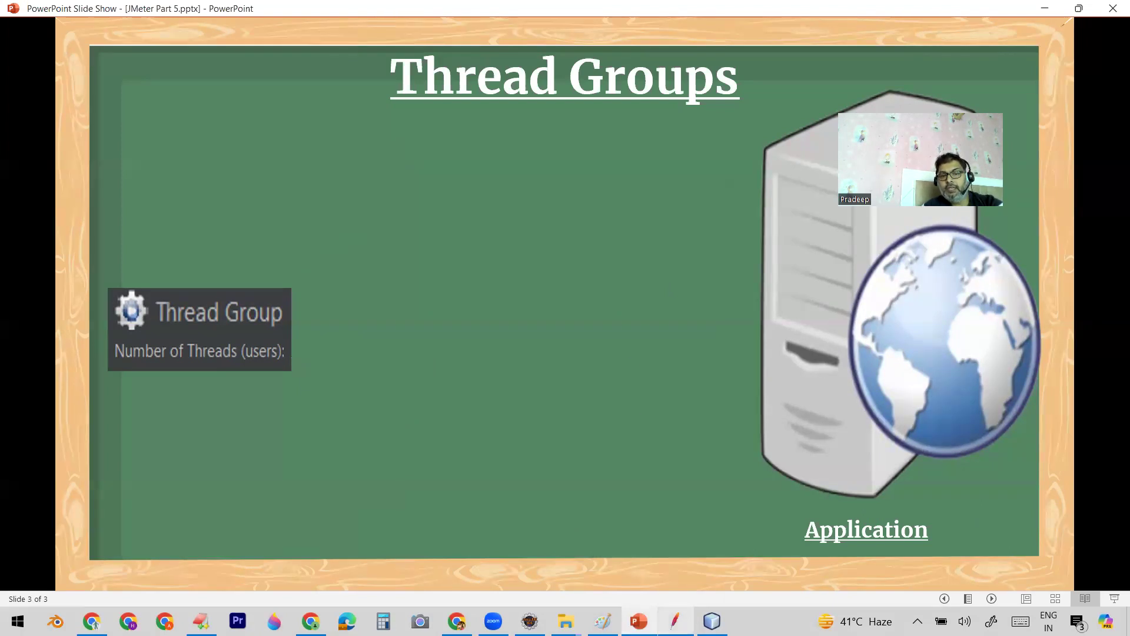
pyautogui.click(675, 621)
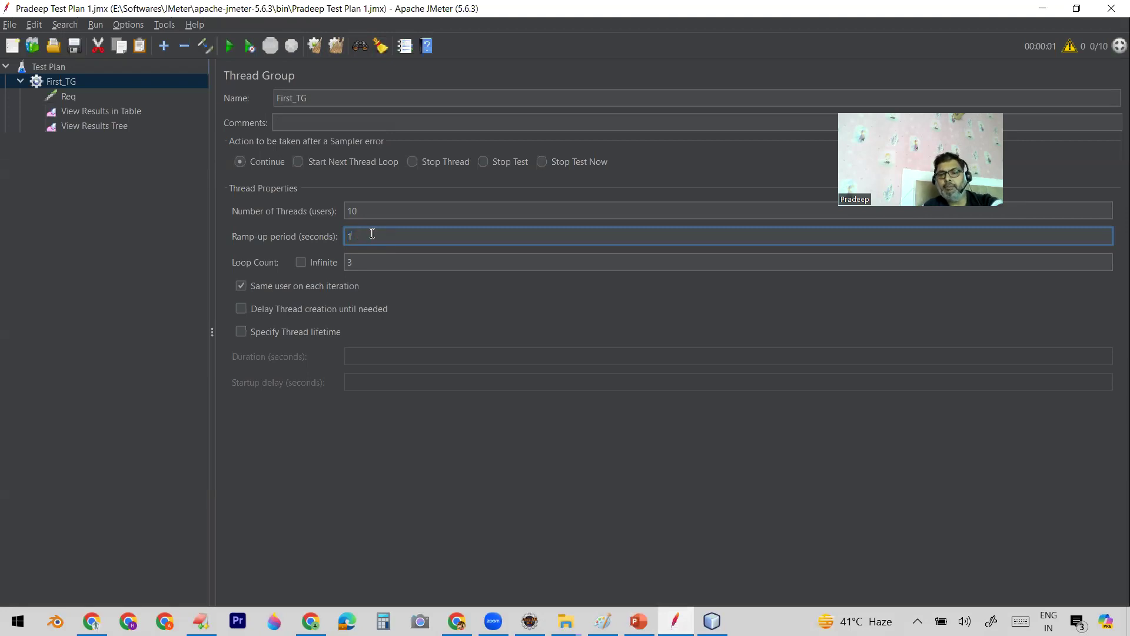
pyautogui.write('0')
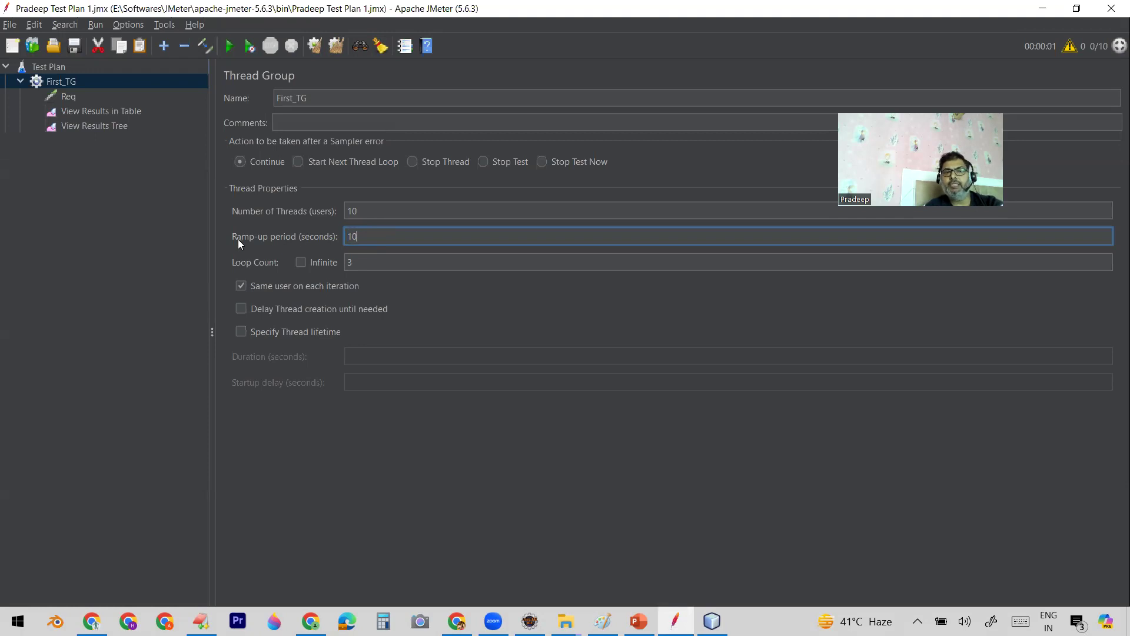
# Step: Compare First_TG's number of threads with its ramp-up period, using the Thread Groups slide in PowerPoint as illustration
pyautogui.click(358, 211)
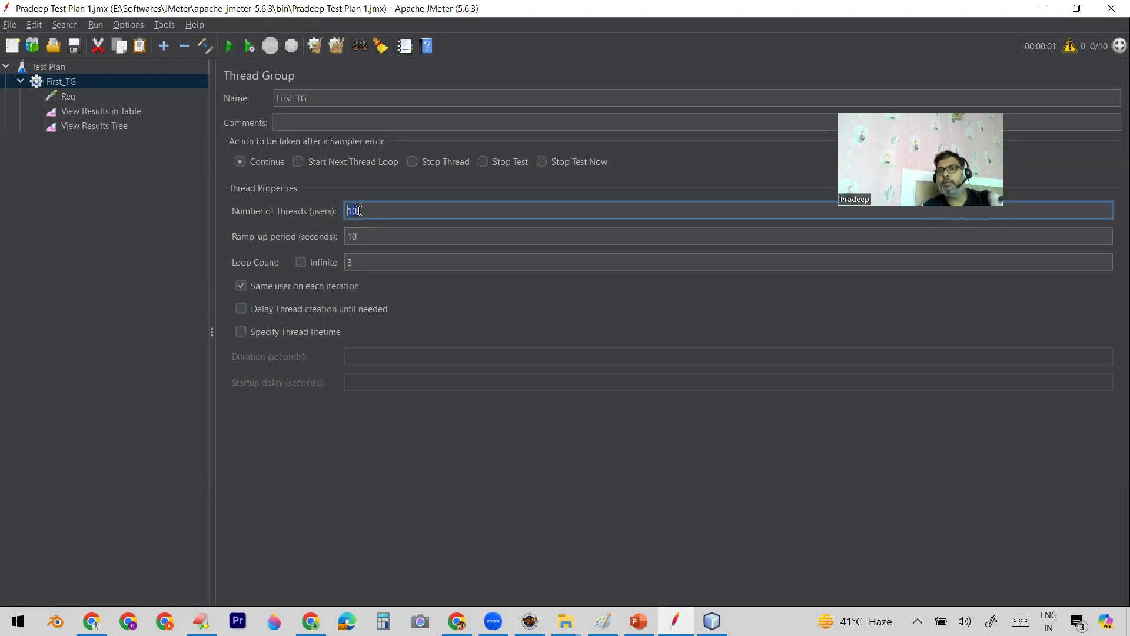
pyautogui.press('Tab')
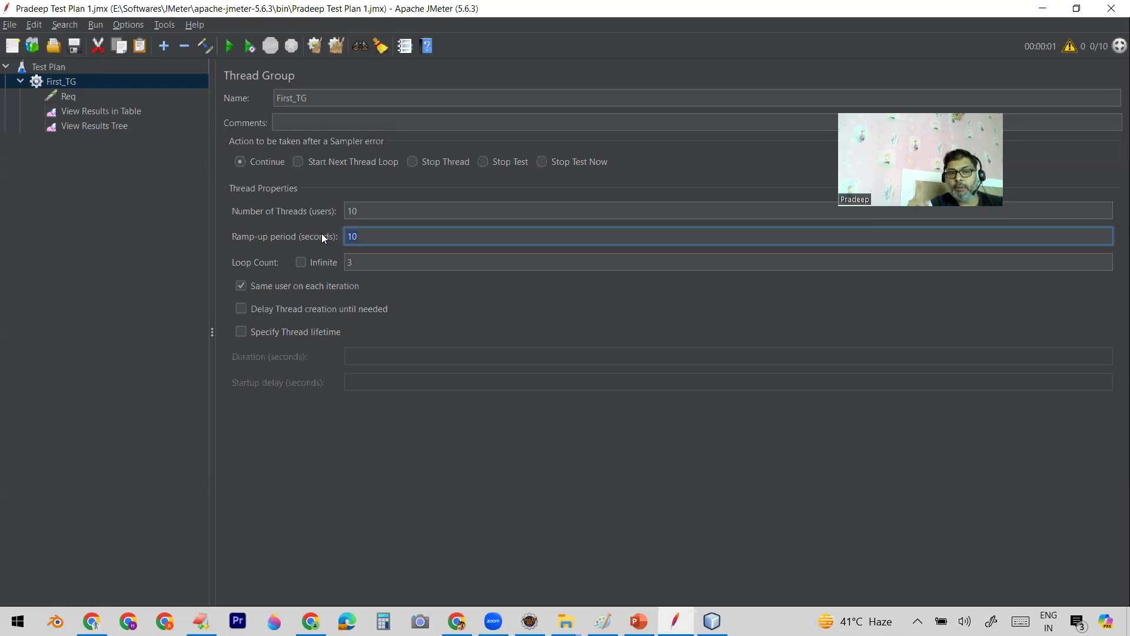
pyautogui.click(359, 214)
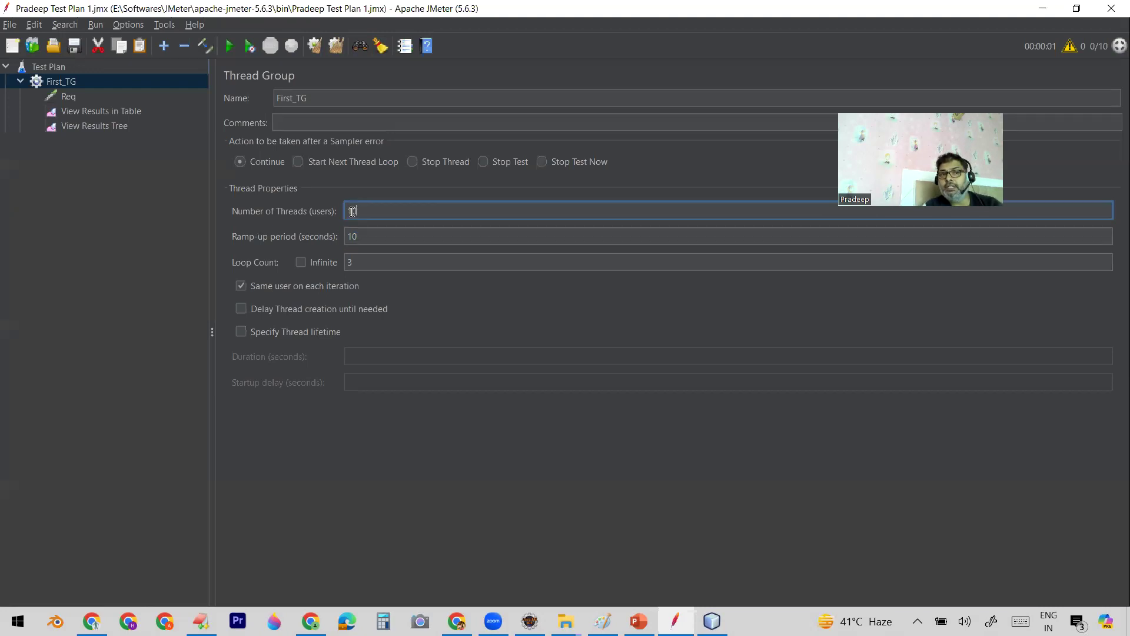
pyautogui.click(356, 234)
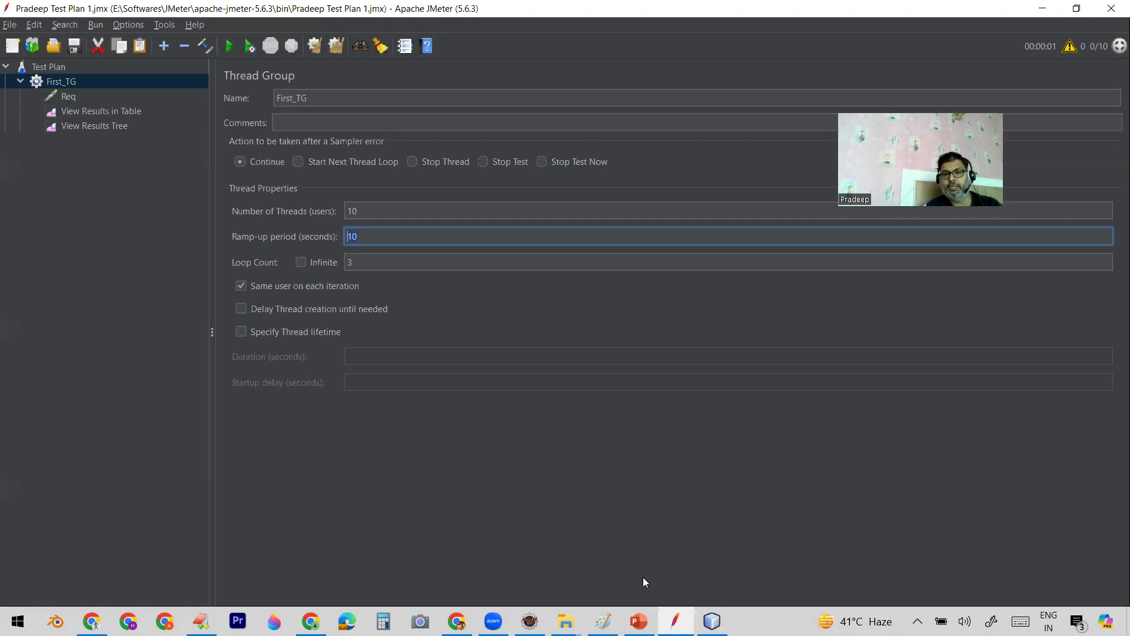
pyautogui.click(639, 621)
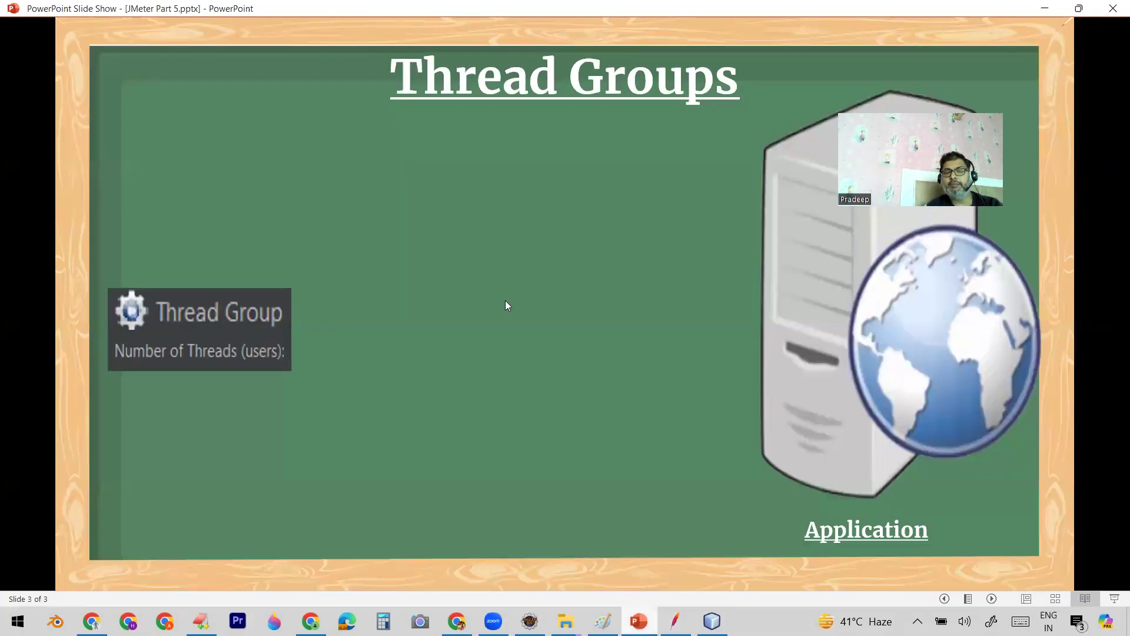
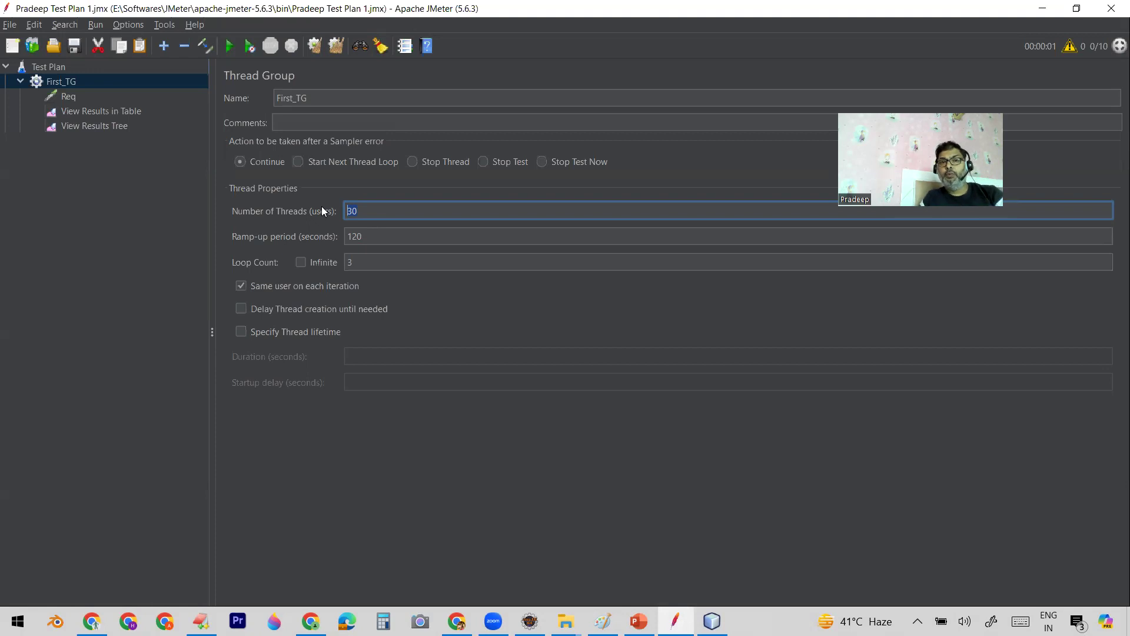
pyautogui.click(367, 240)
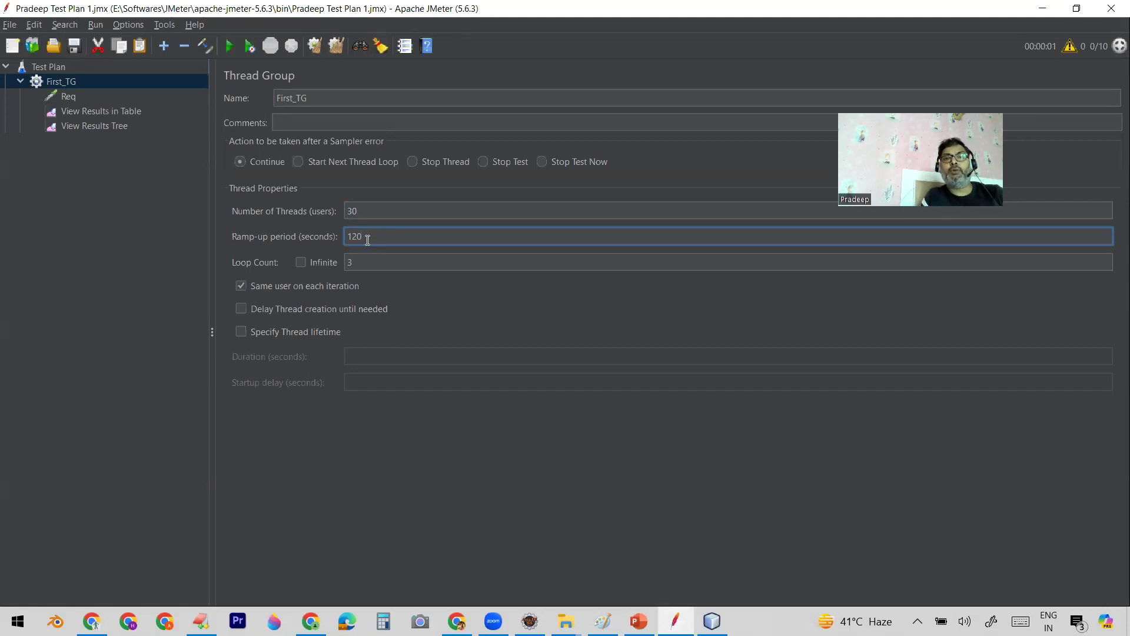
pyautogui.moveTo(367, 240); pyautogui.dragTo(305, 212)
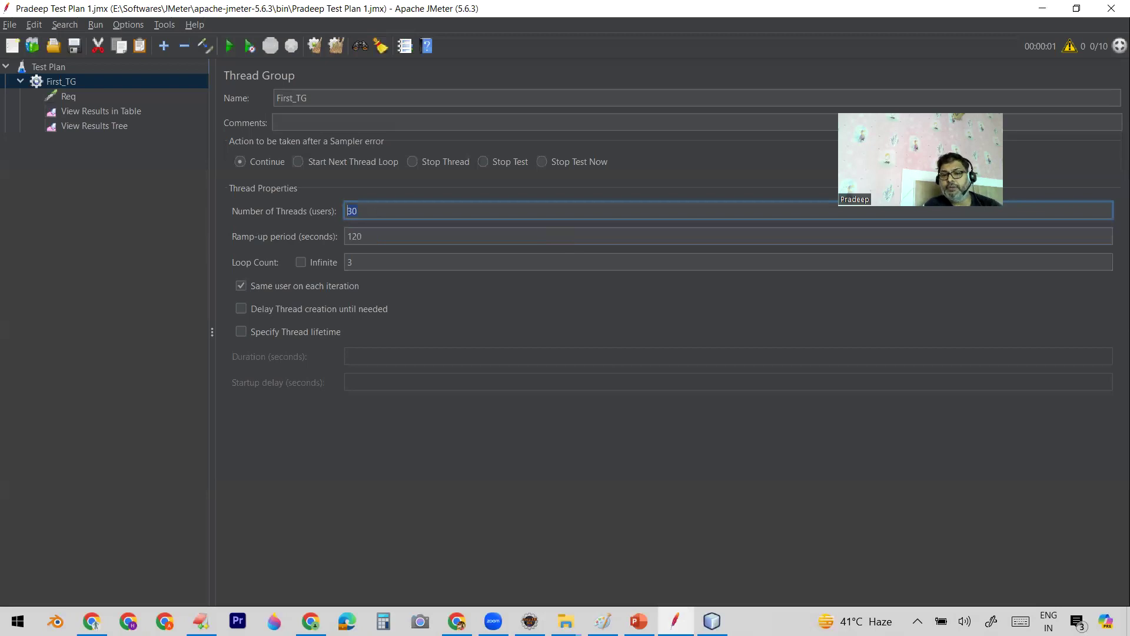
pyautogui.hotkey('alt', 'Tab')
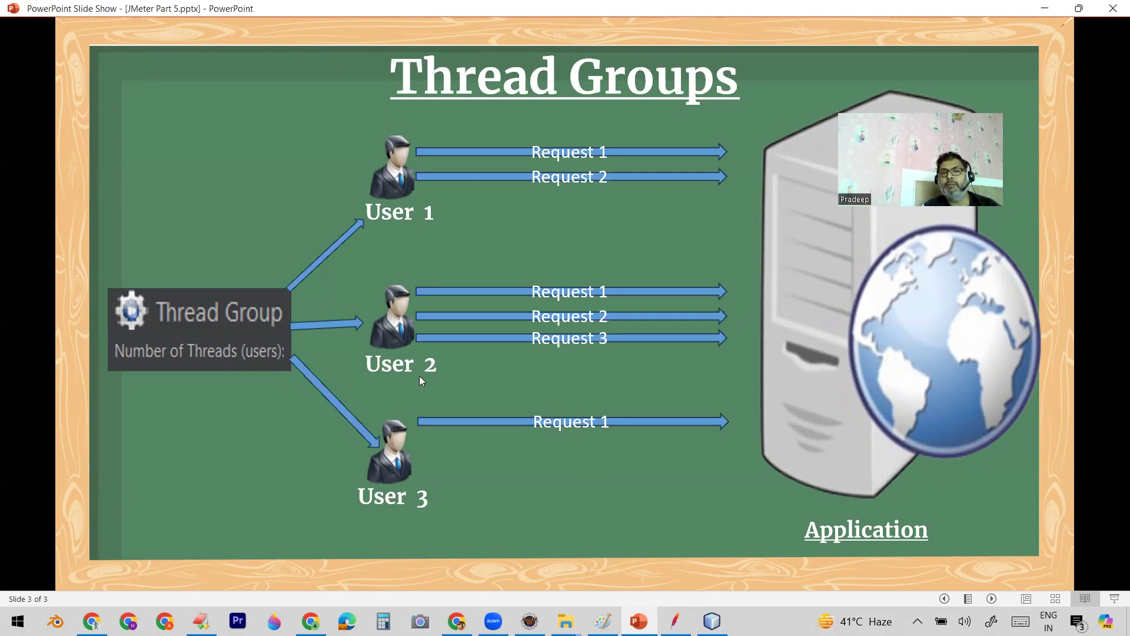
pyautogui.click(675, 621)
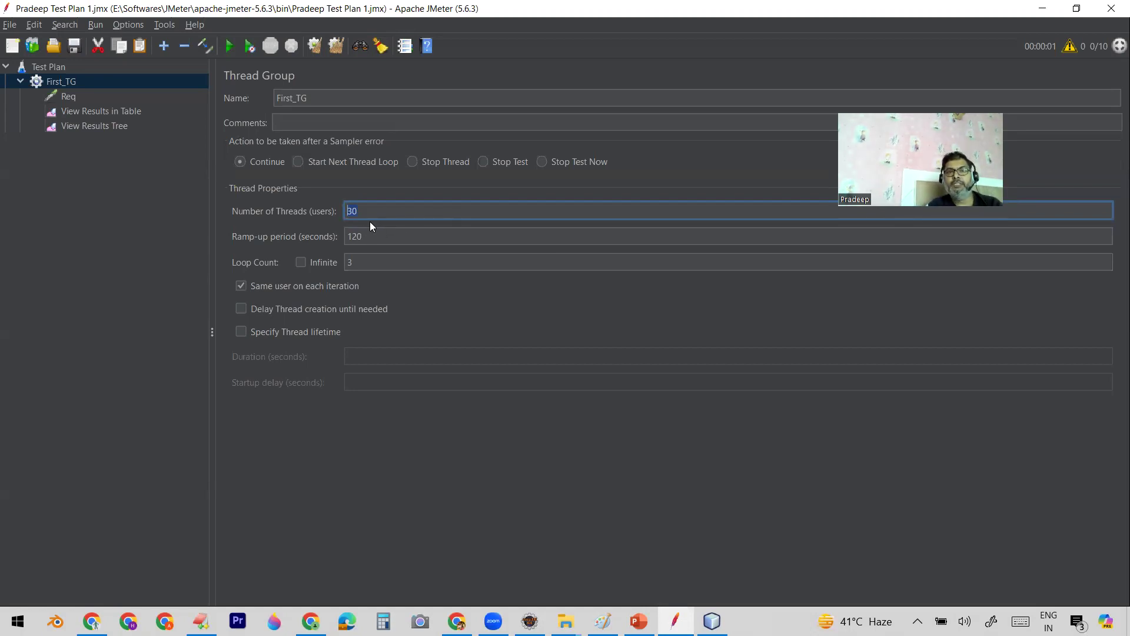
# Step: Set First_TG to 10 threads, a ramp-up period of 1 second and a loop count of 1
pyautogui.moveTo(376, 213); pyautogui.dragTo(342, 211)
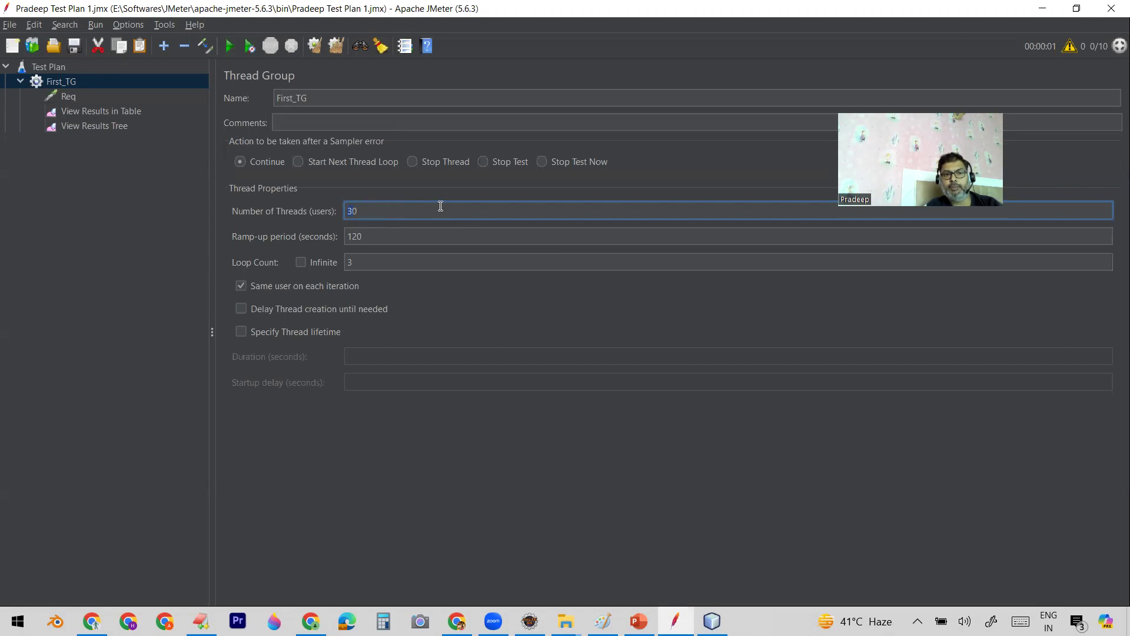
pyautogui.write('1')
pyautogui.click(358, 236)
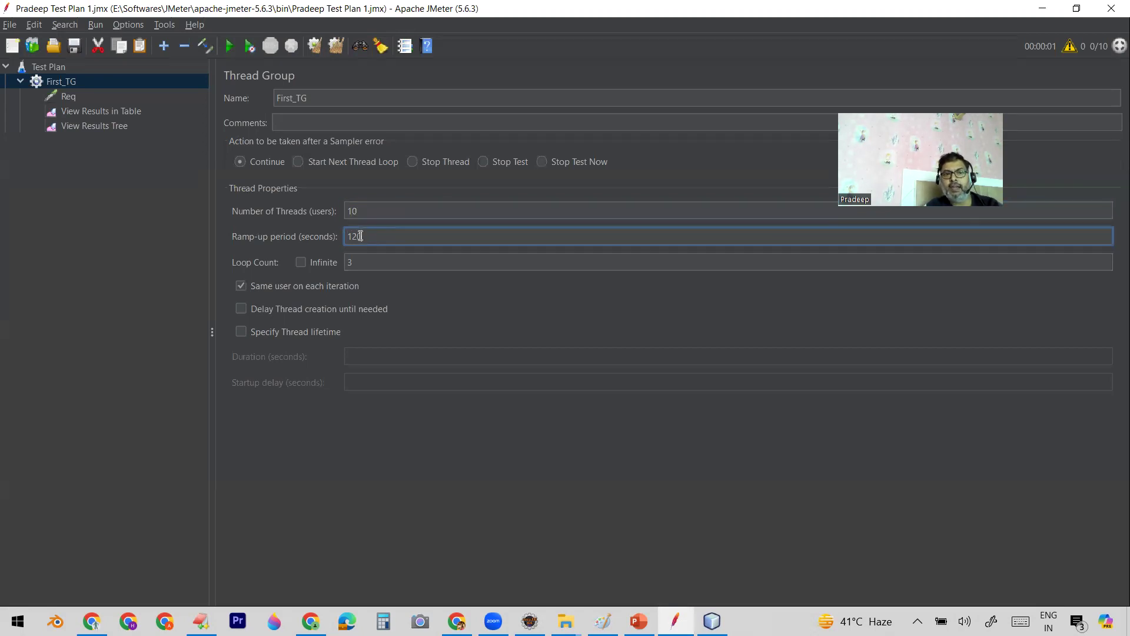
pyautogui.moveTo(353, 236); pyautogui.dragTo(441, 238)
pyautogui.press('BackSpace')
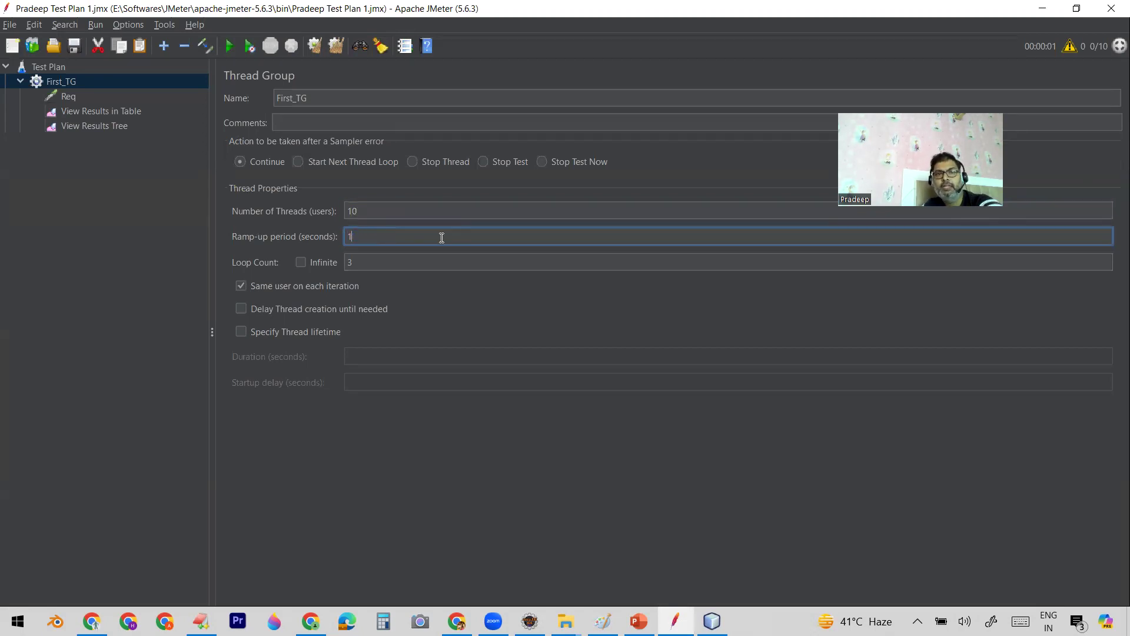
pyautogui.click(345, 262)
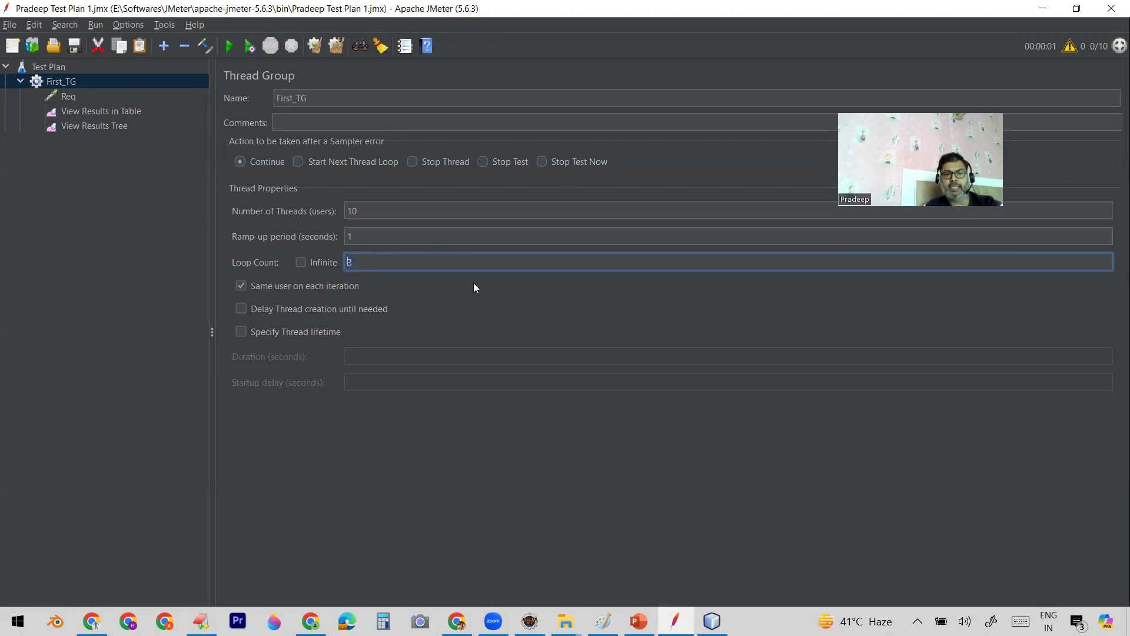
pyautogui.press('Delete')
pyautogui.write('1')
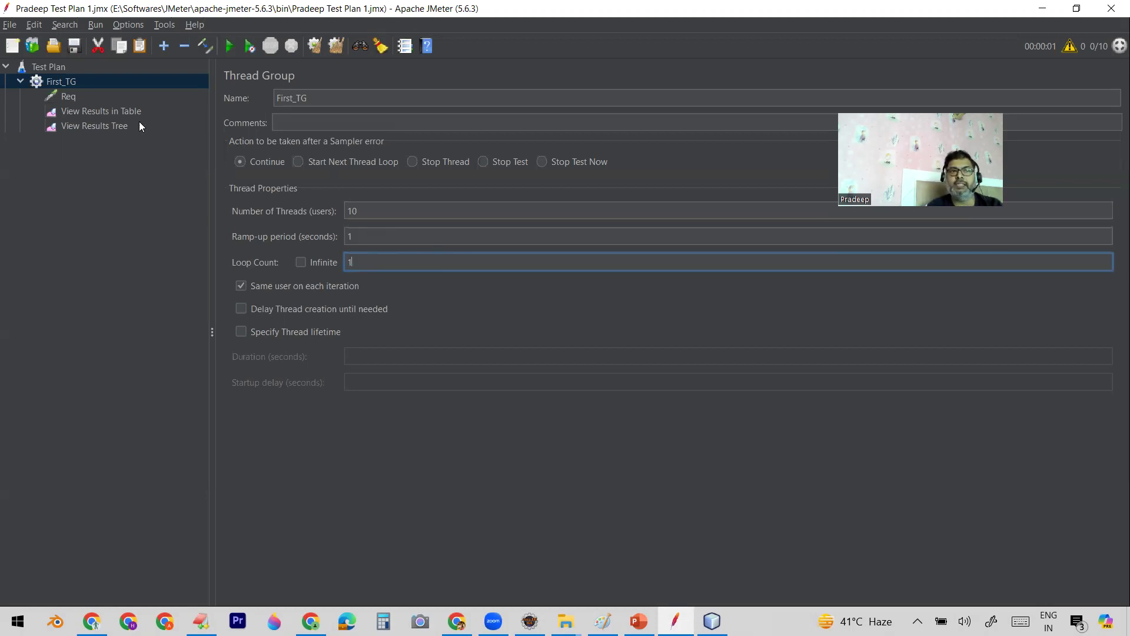
# Step: Clear all results in View Results in Table and run the test plan with the reset thread group settings
pyautogui.click(103, 111)
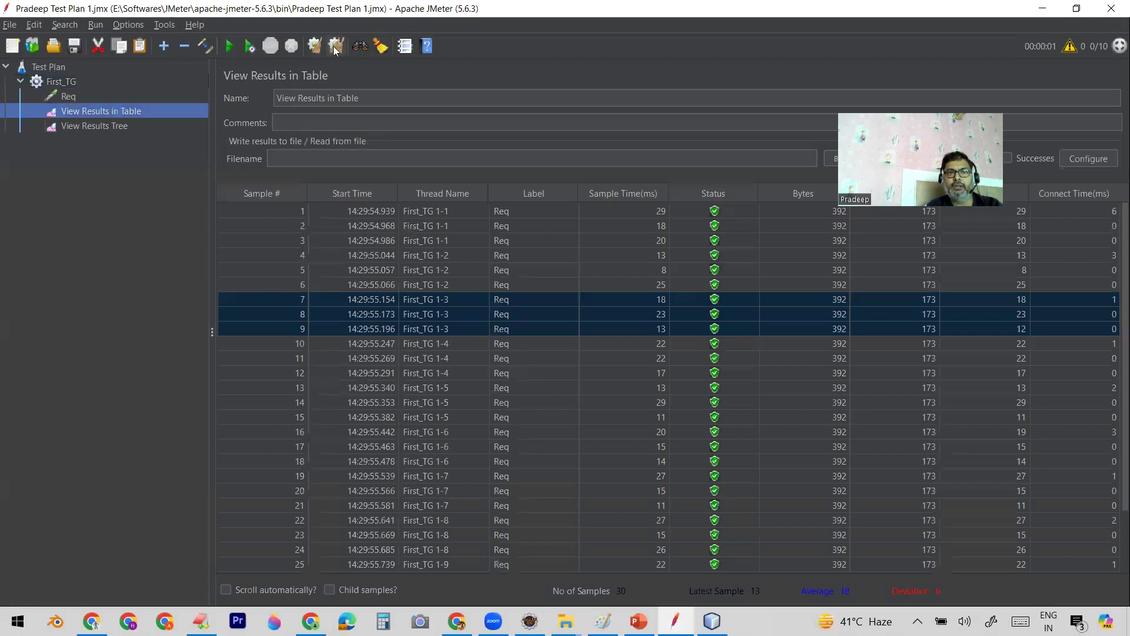
pyautogui.click(335, 46)
pyautogui.click(230, 47)
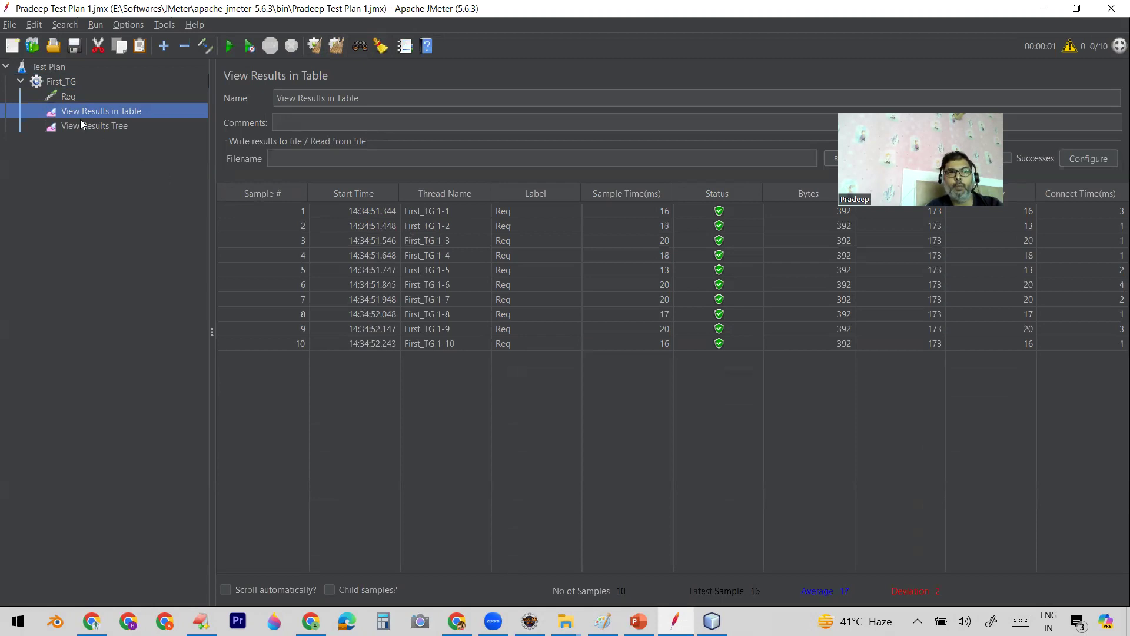
# Step: Set First_TG's ramp-up period to 10 seconds and compare it with the number of threads
pyautogui.click(62, 81)
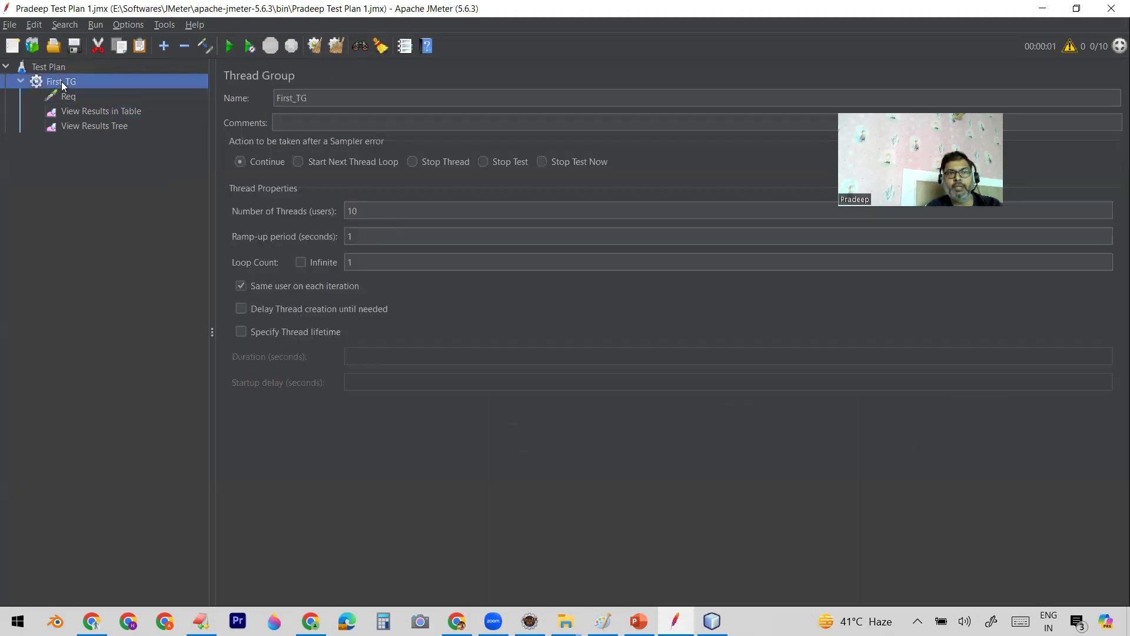
pyautogui.click(353, 236)
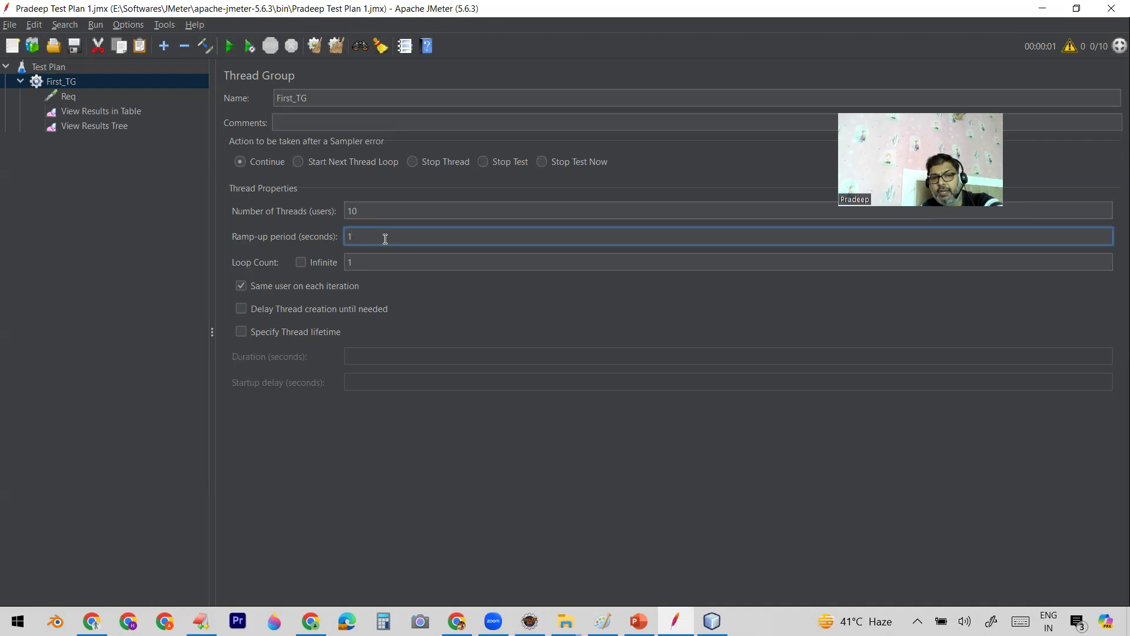
pyautogui.write('0')
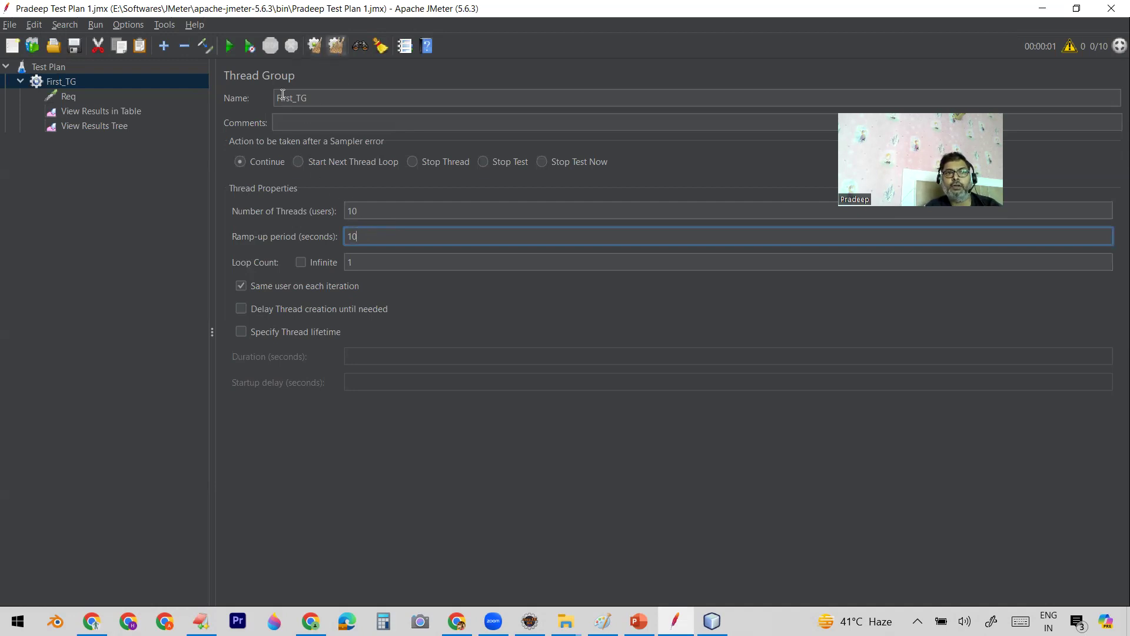
pyautogui.click(365, 206)
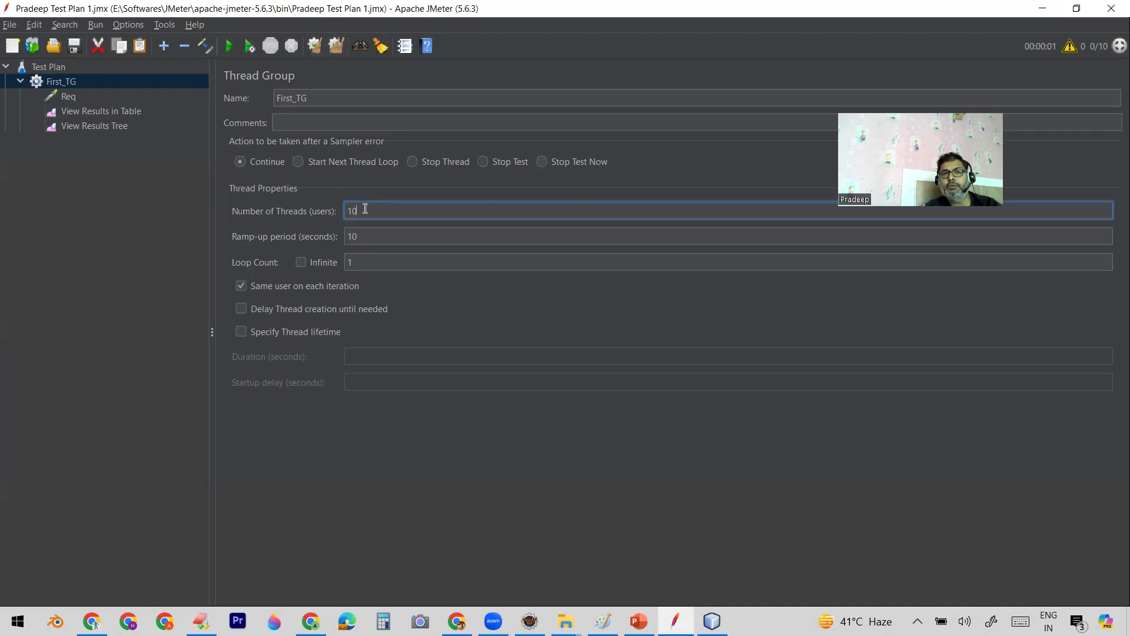
pyautogui.click(349, 236)
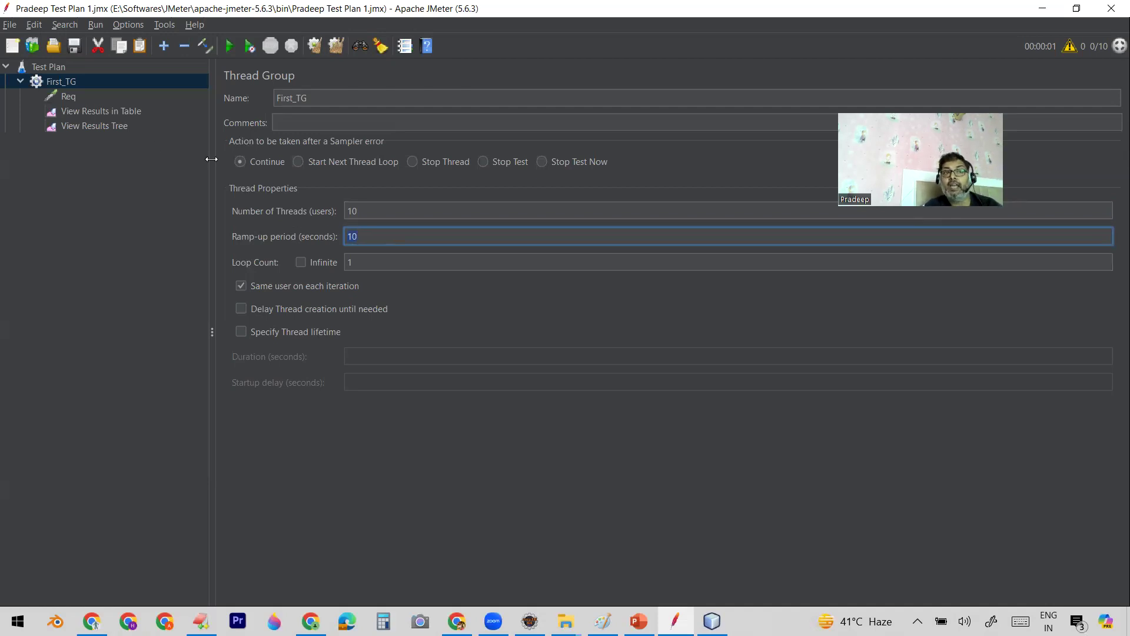
# Step: Run the test plan and compare the start times of the first five samples in View Results in Table
pyautogui.click(126, 111)
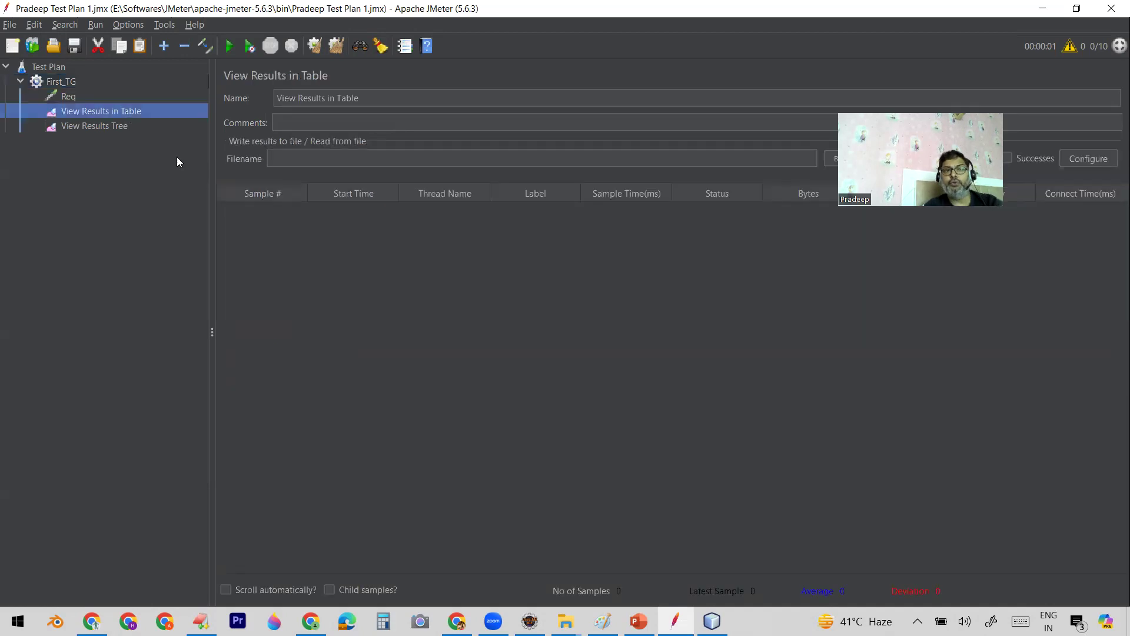
pyautogui.click(230, 49)
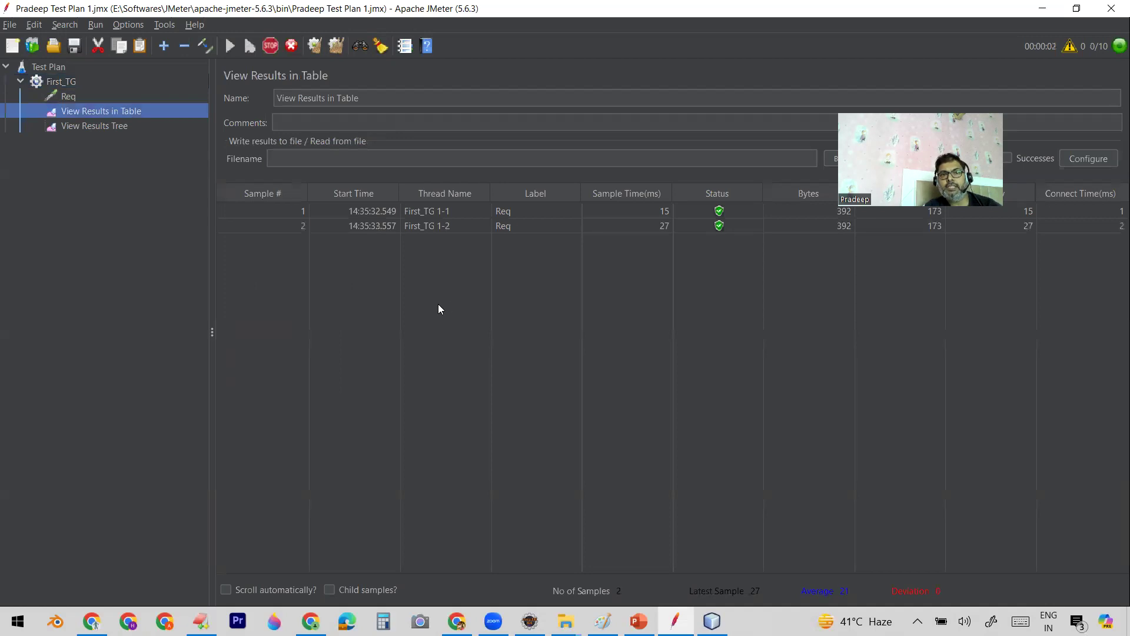
pyautogui.click(373, 210)
pyautogui.click(374, 224)
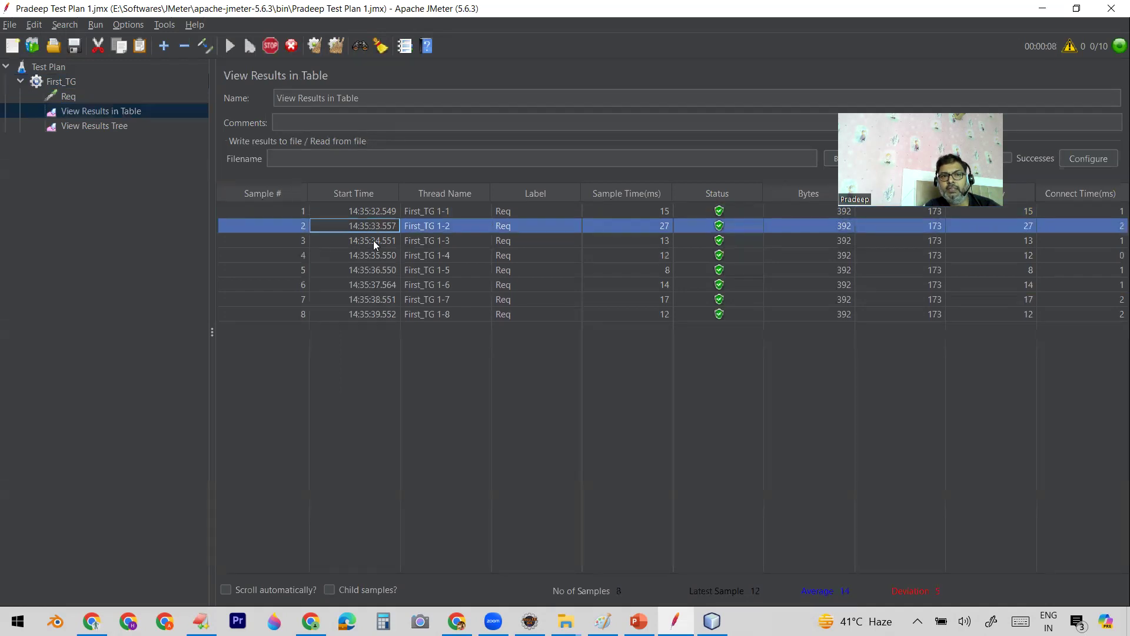
pyautogui.click(373, 240)
pyautogui.click(373, 254)
pyautogui.click(376, 269)
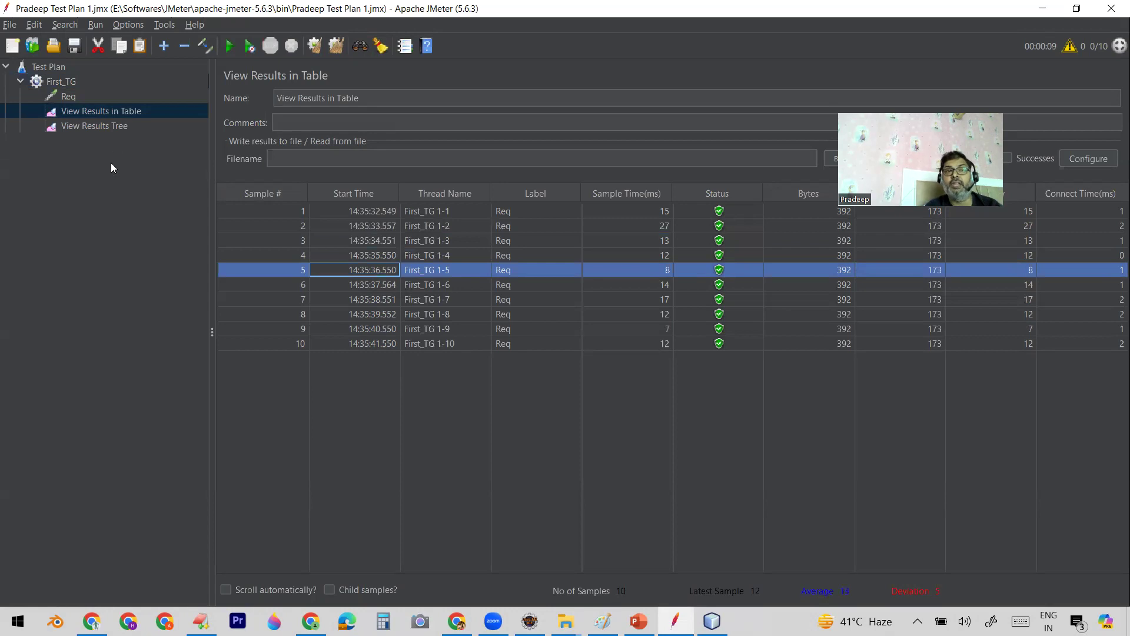
# Step: Clear all results and set First_TG's ramp-up period to 20 seconds
pyautogui.click(337, 47)
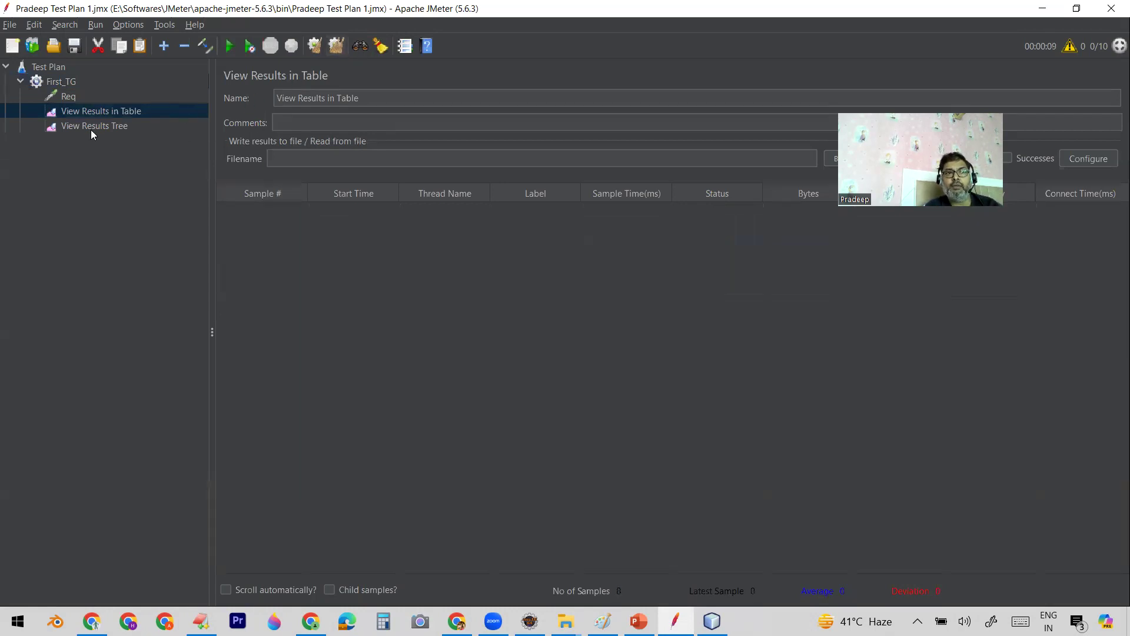
pyautogui.click(63, 83)
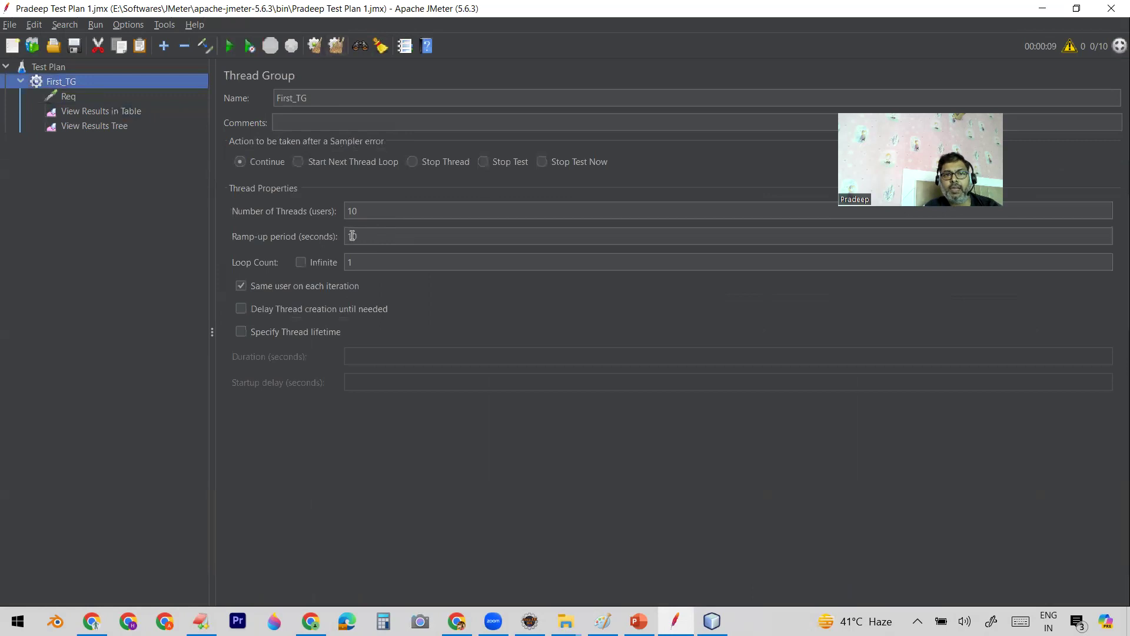
pyautogui.click(530, 239)
pyautogui.press('Delete')
pyautogui.write('2')
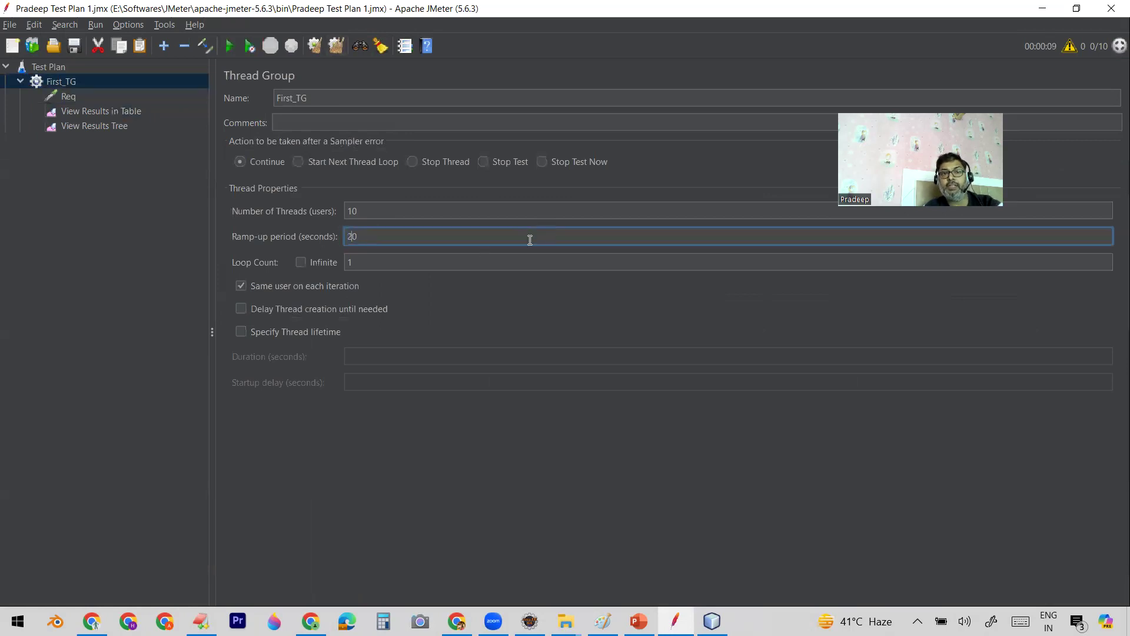
pyautogui.click(346, 211)
pyautogui.click(347, 236)
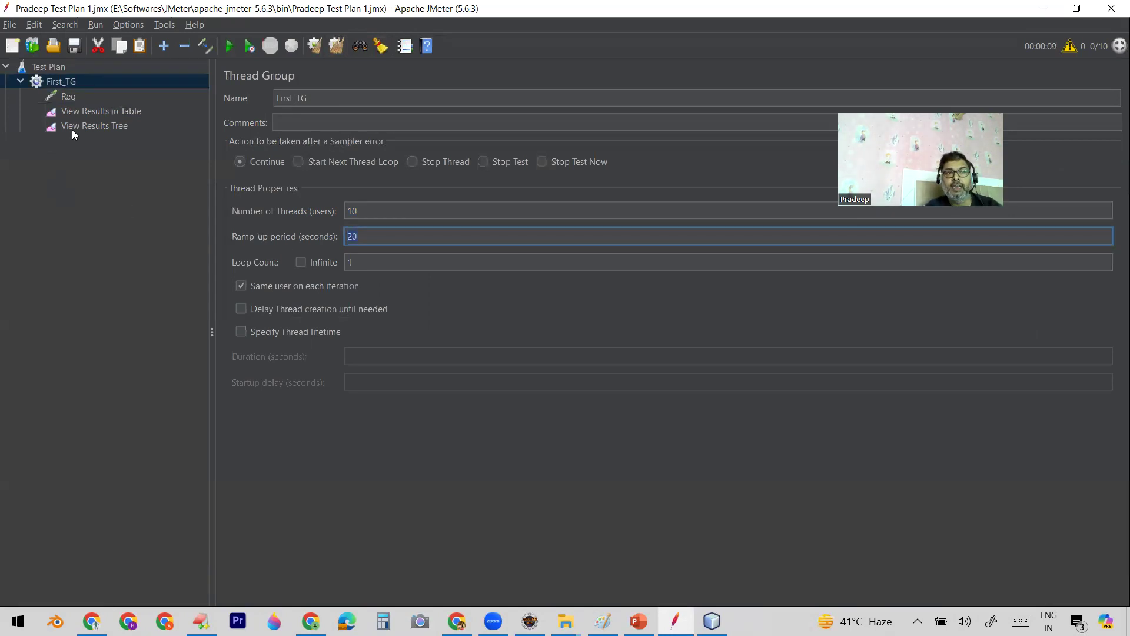
# Step: Run the test plan with the 20-second ramp-up and check the spacing of the first five start times in View Results in Table
pyautogui.click(75, 114)
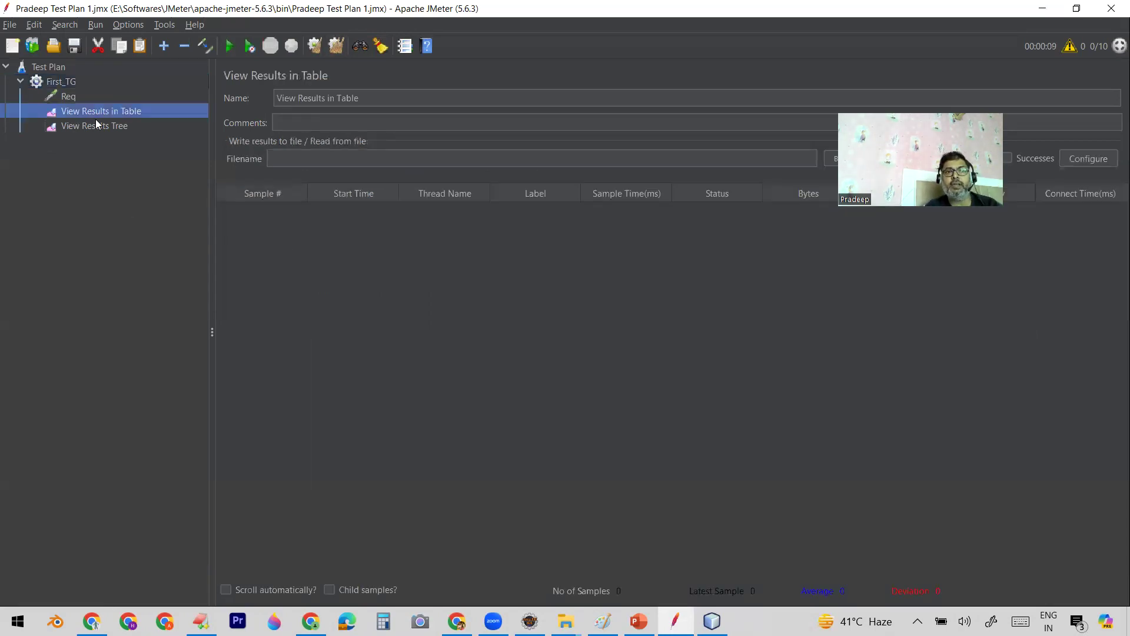
pyautogui.click(230, 47)
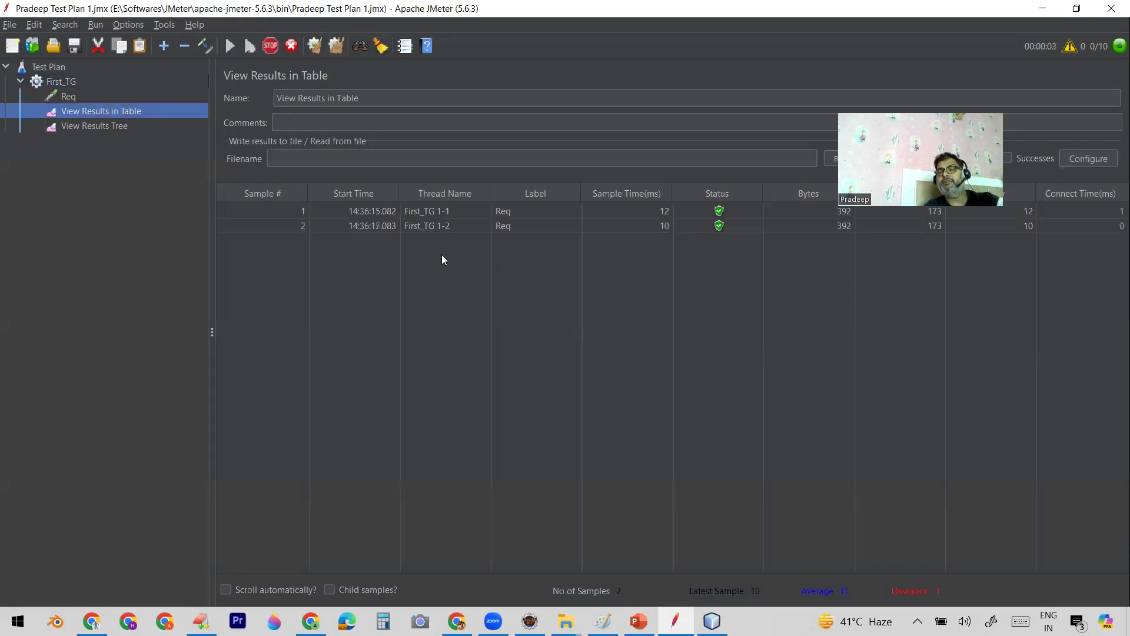
pyautogui.click(377, 209)
pyautogui.click(377, 224)
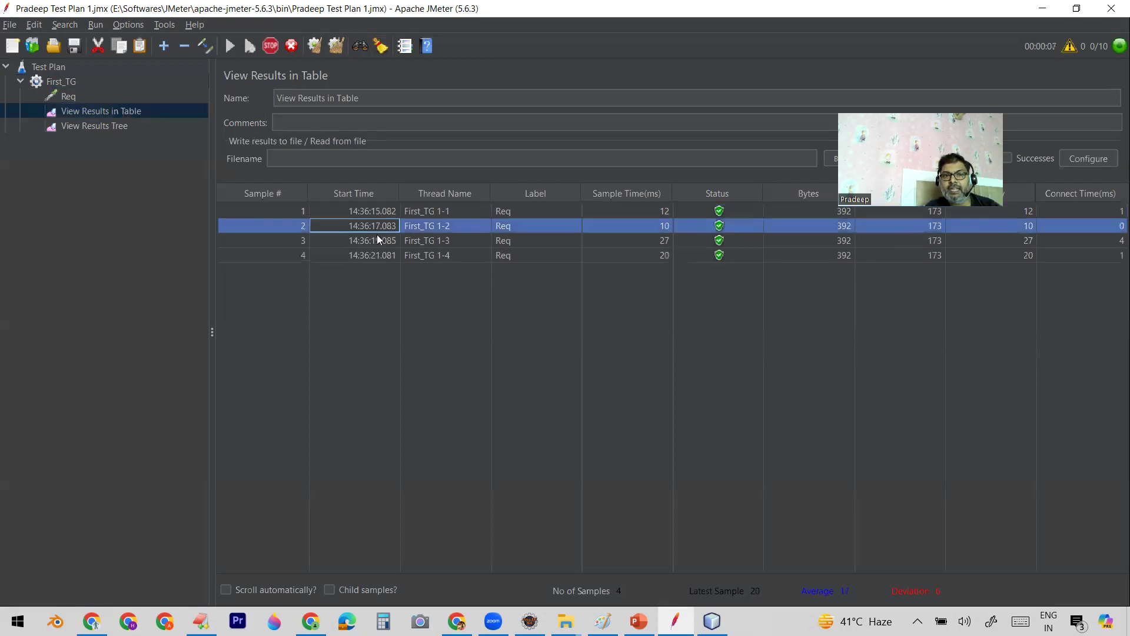
pyautogui.click(376, 238)
pyautogui.click(374, 254)
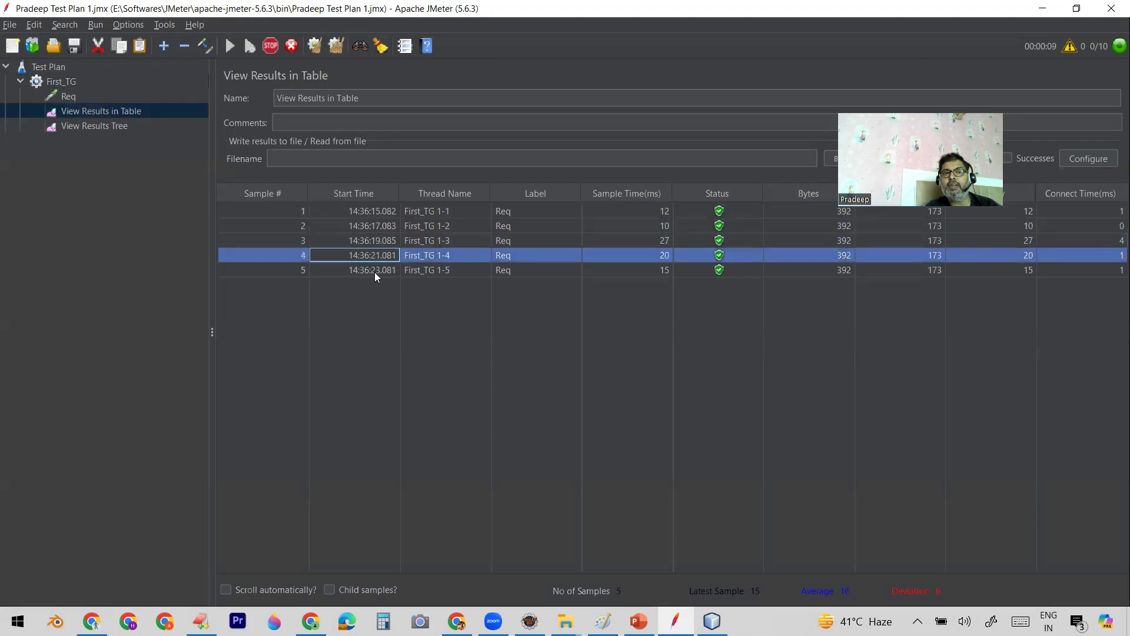
pyautogui.click(373, 272)
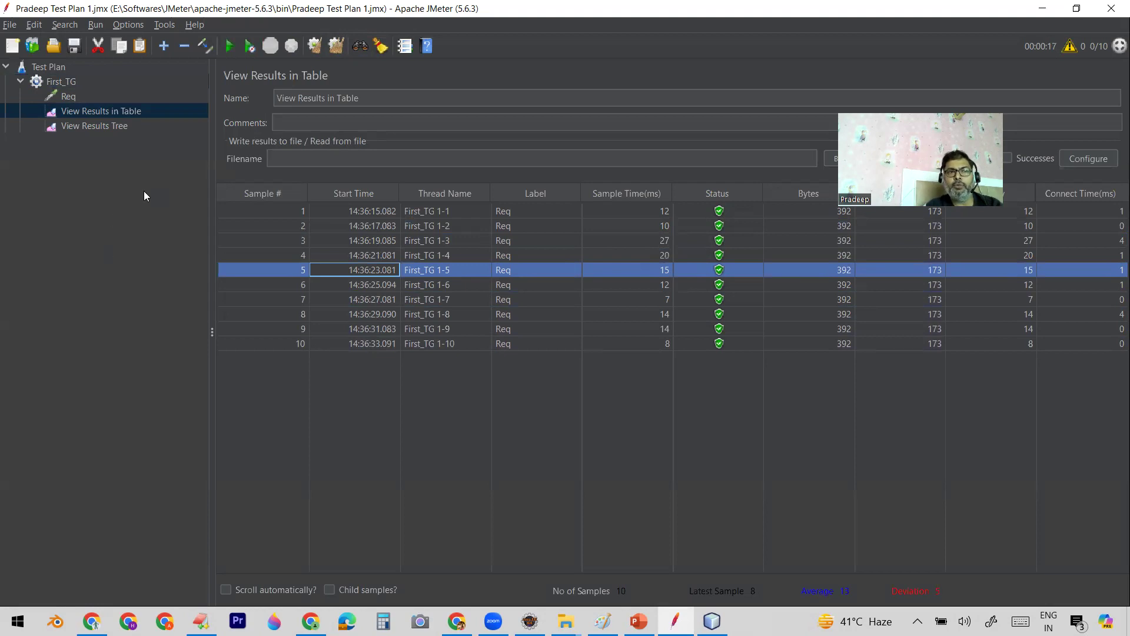
# Step: Set First_TG's loop count to 10 and compare it with the number of threads
pyautogui.click(67, 84)
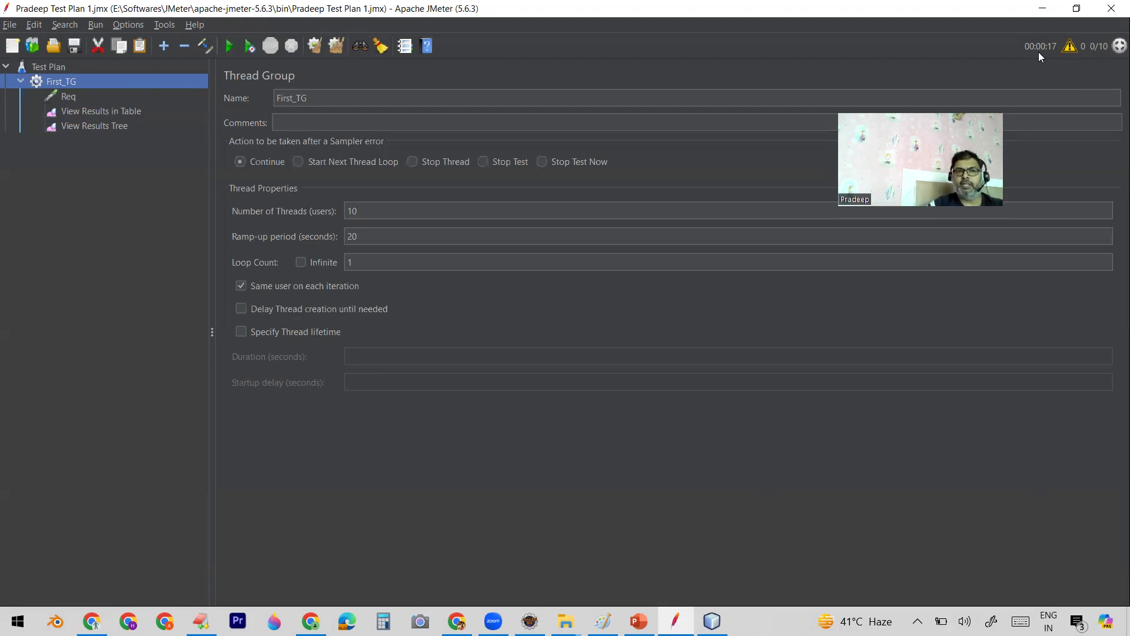
pyautogui.doubleClick(362, 211)
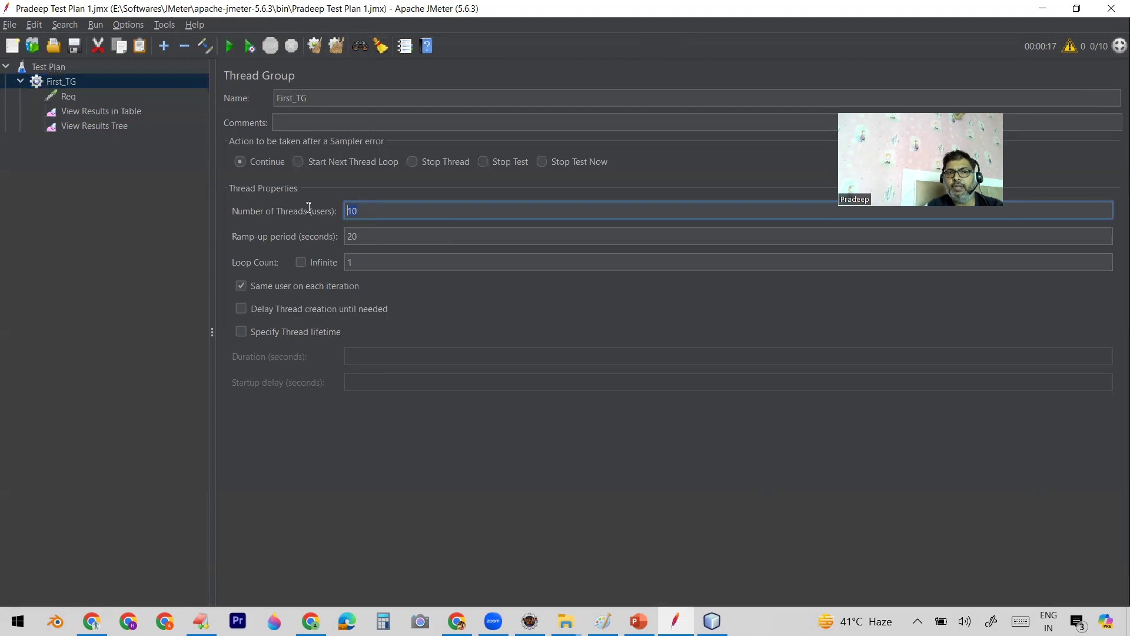
pyautogui.doubleClick(355, 266)
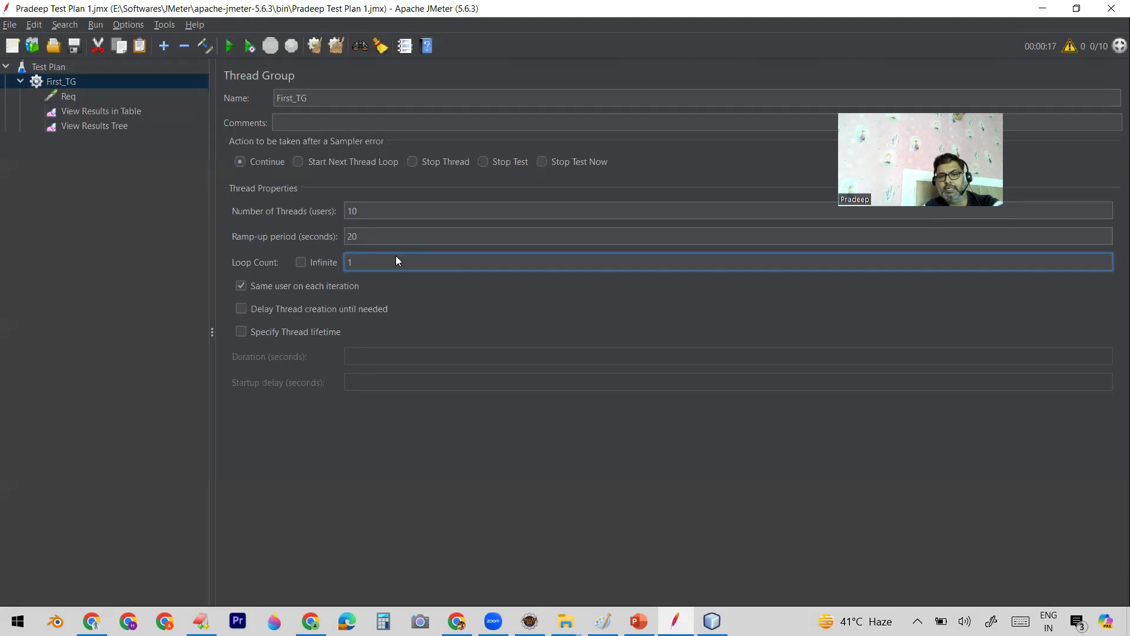
pyautogui.write('0')
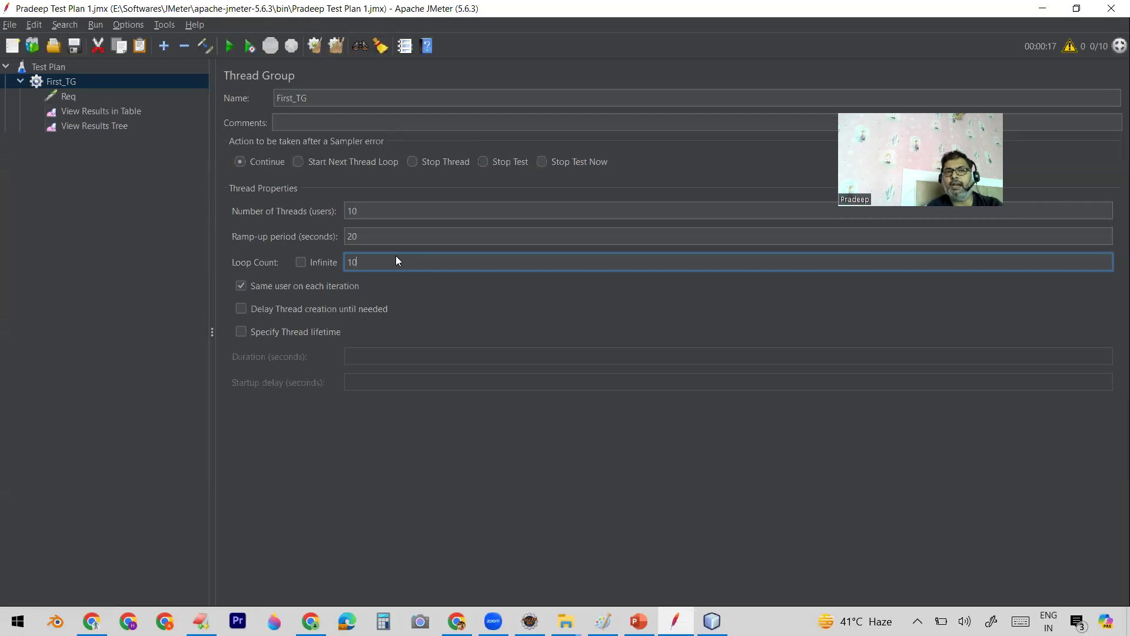
pyautogui.doubleClick(367, 211)
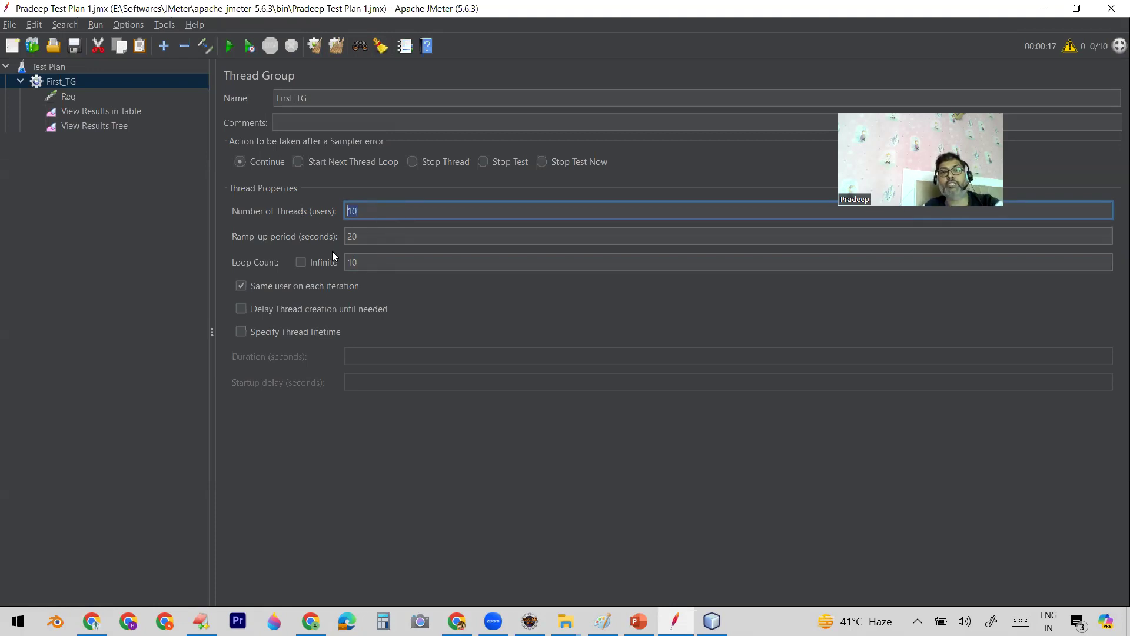
pyautogui.click(367, 262)
pyautogui.click(347, 211)
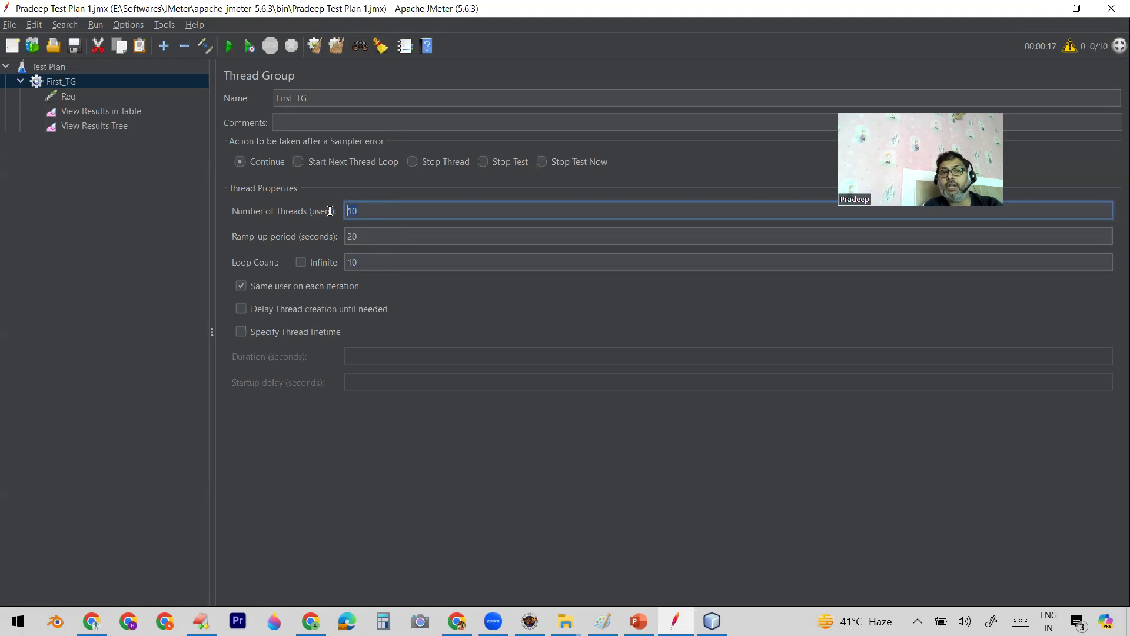
pyautogui.click(347, 262)
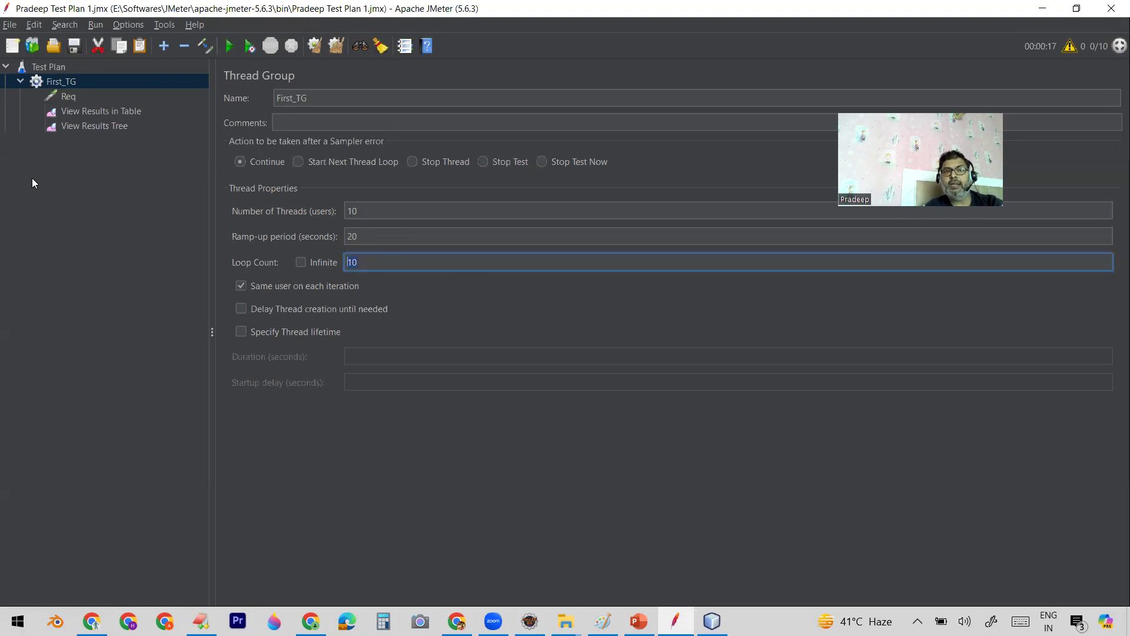
# Step: Set First_TG's number of threads to 1000 and its loop count to 1000
pyautogui.click(372, 262)
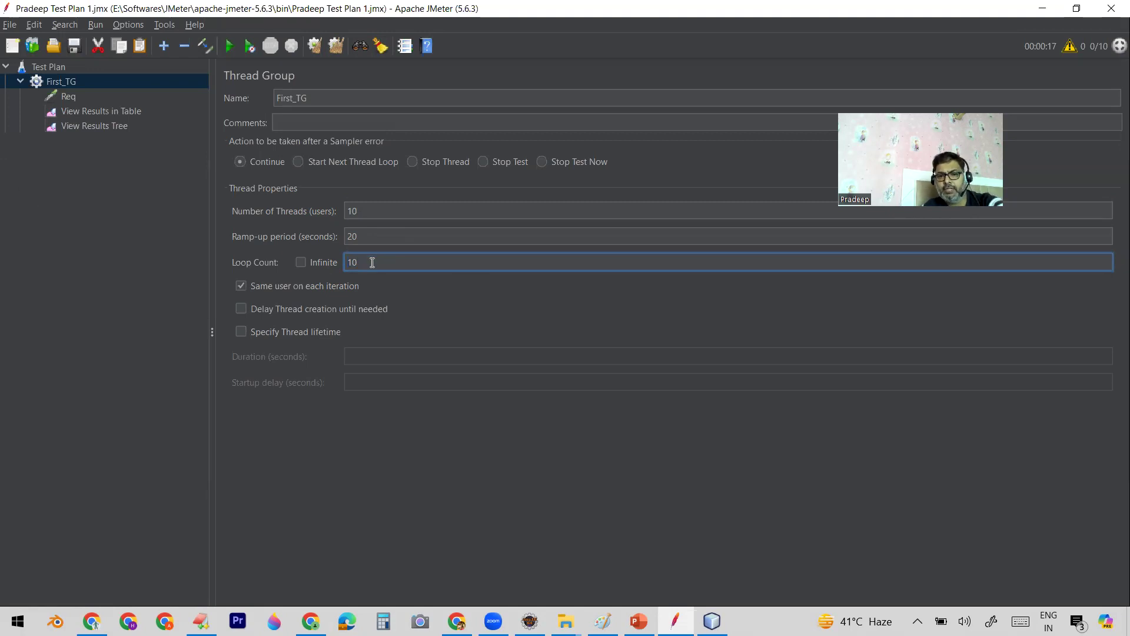
pyautogui.write('0')
pyautogui.click(359, 215)
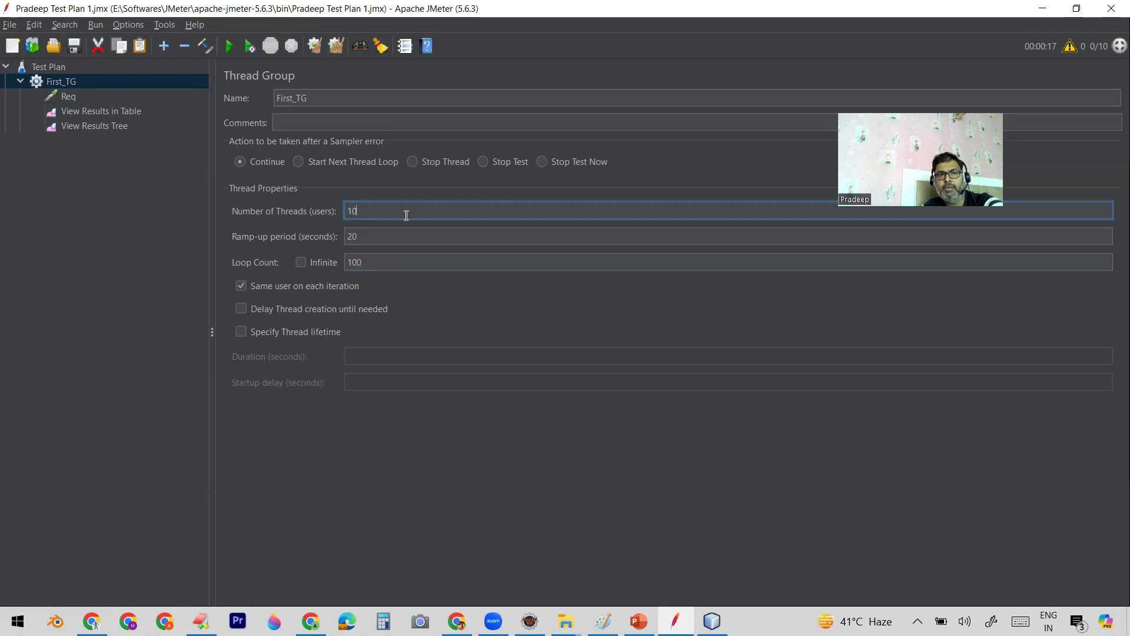
pyautogui.write('00')
pyautogui.click(383, 262)
pyautogui.write('0')
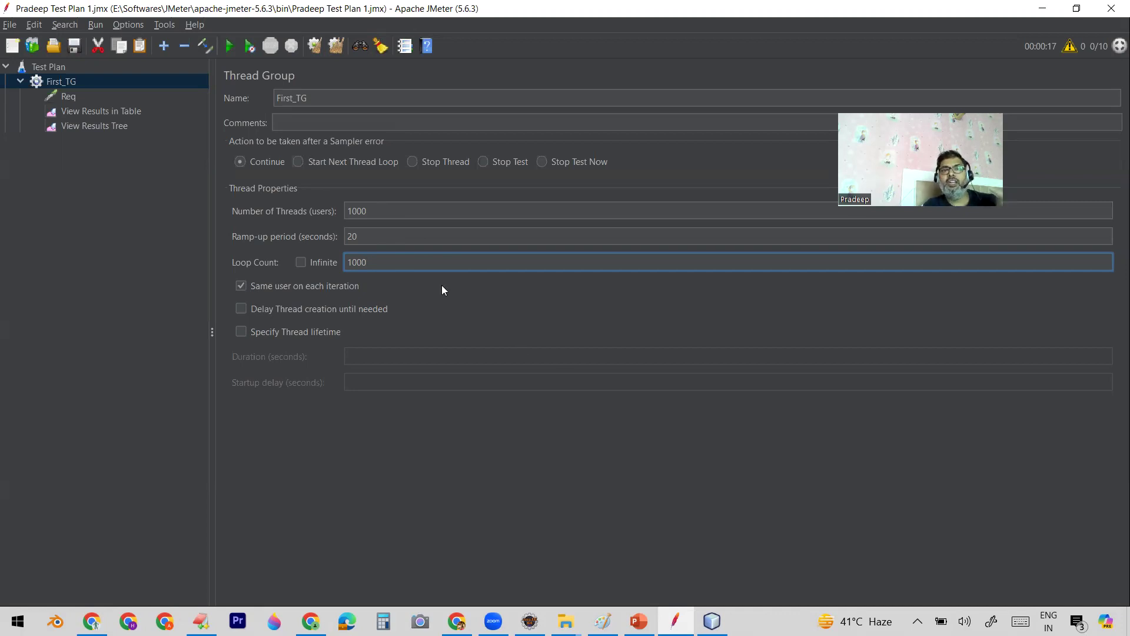
# Step: Glance at the GlassFish server output in NetBeans, return to JMeter and set First_TG's ramp-up period to 1 second
pyautogui.hotkey('alt', 'Tab')
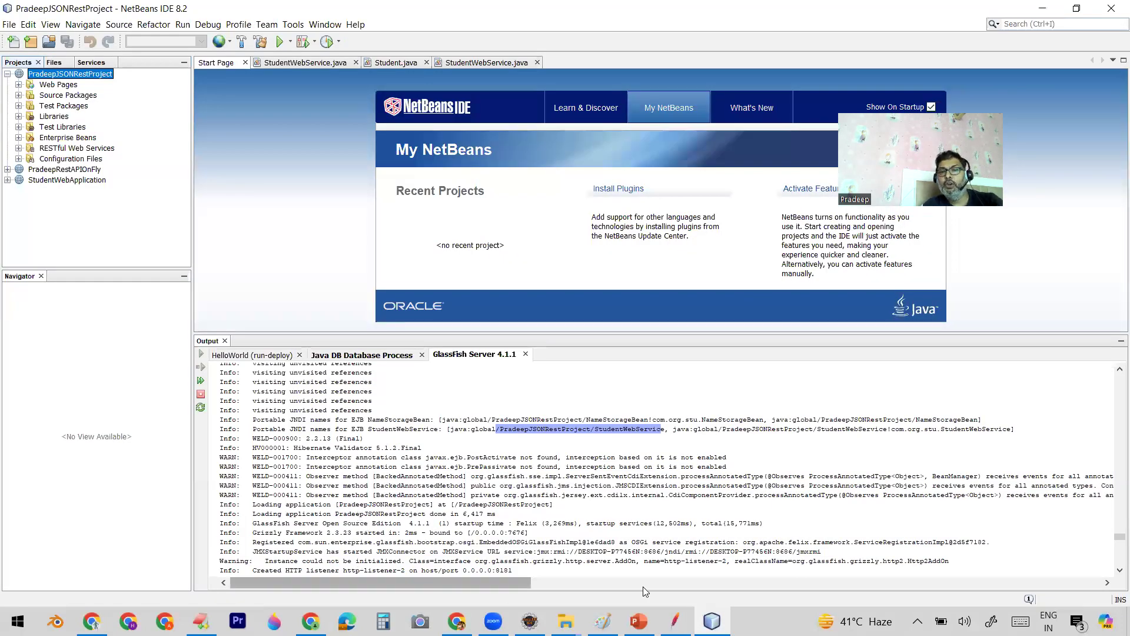
pyautogui.click(676, 621)
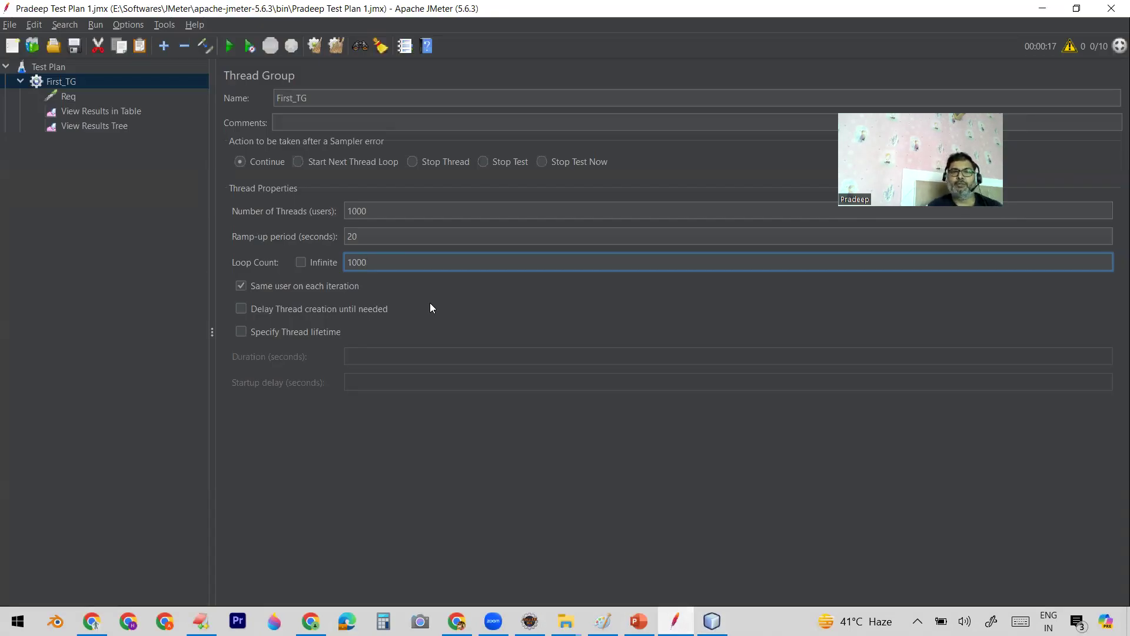
pyautogui.doubleClick(377, 211)
pyautogui.doubleClick(384, 263)
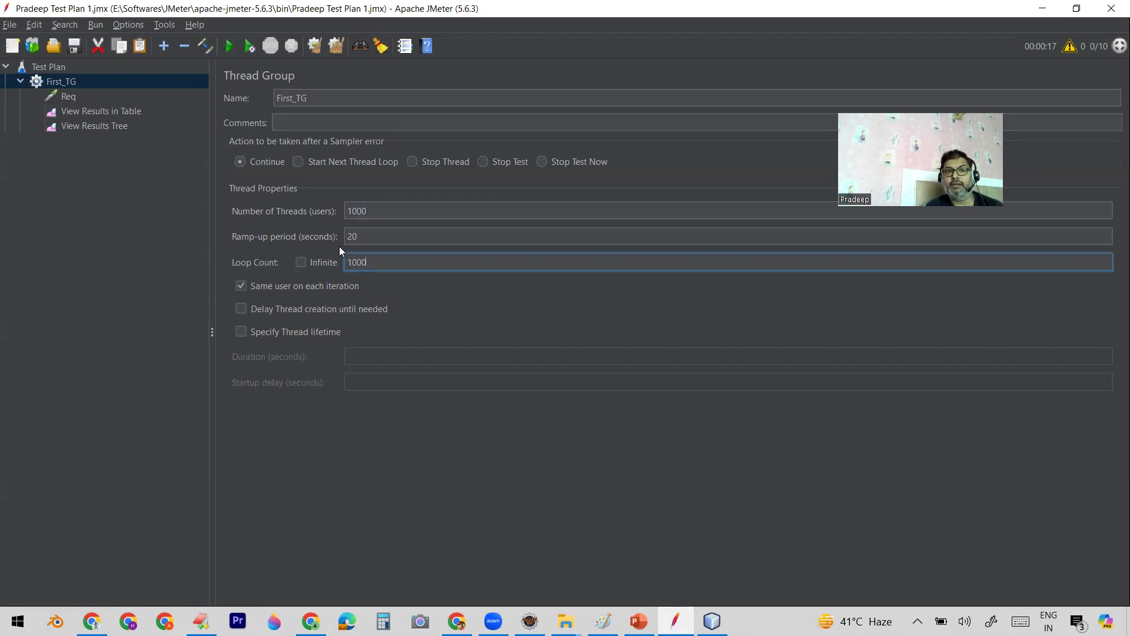
pyautogui.doubleClick(363, 235)
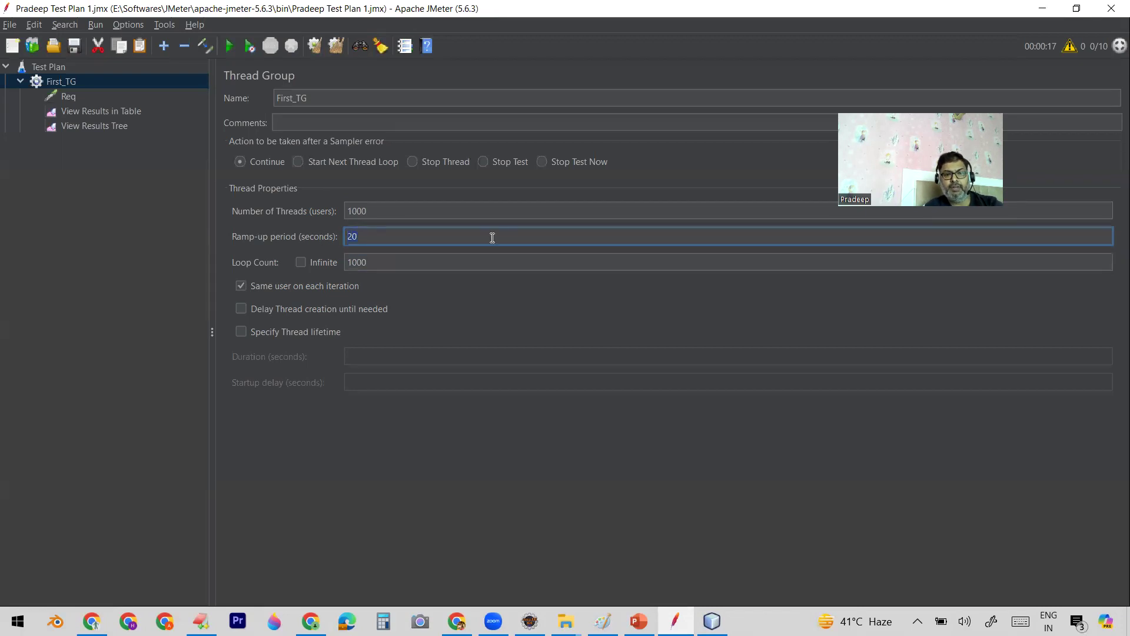
pyautogui.write('1')
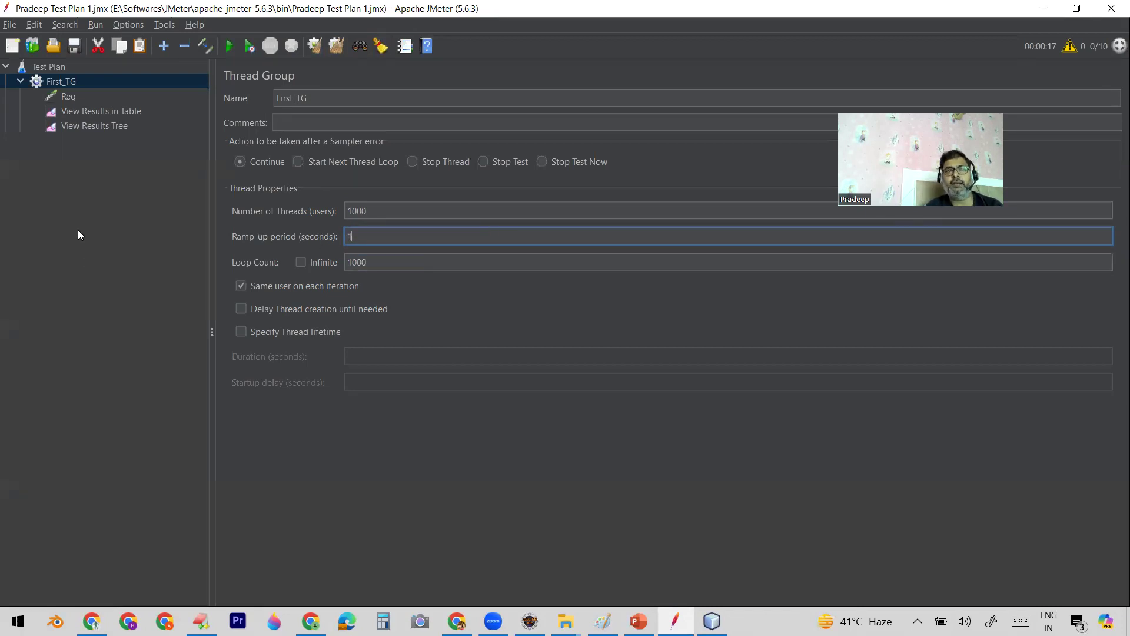
# Step: Clear all previous results, run the 1000-thread test plan and check the number of samples in View Results in Table
pyautogui.click(90, 110)
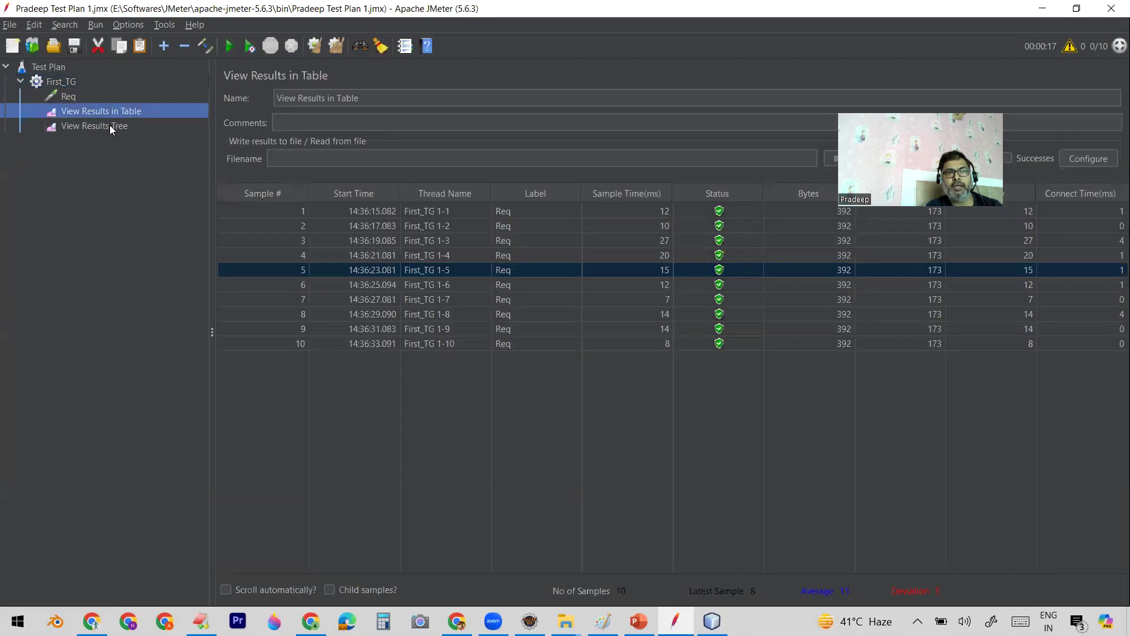
pyautogui.click(336, 45)
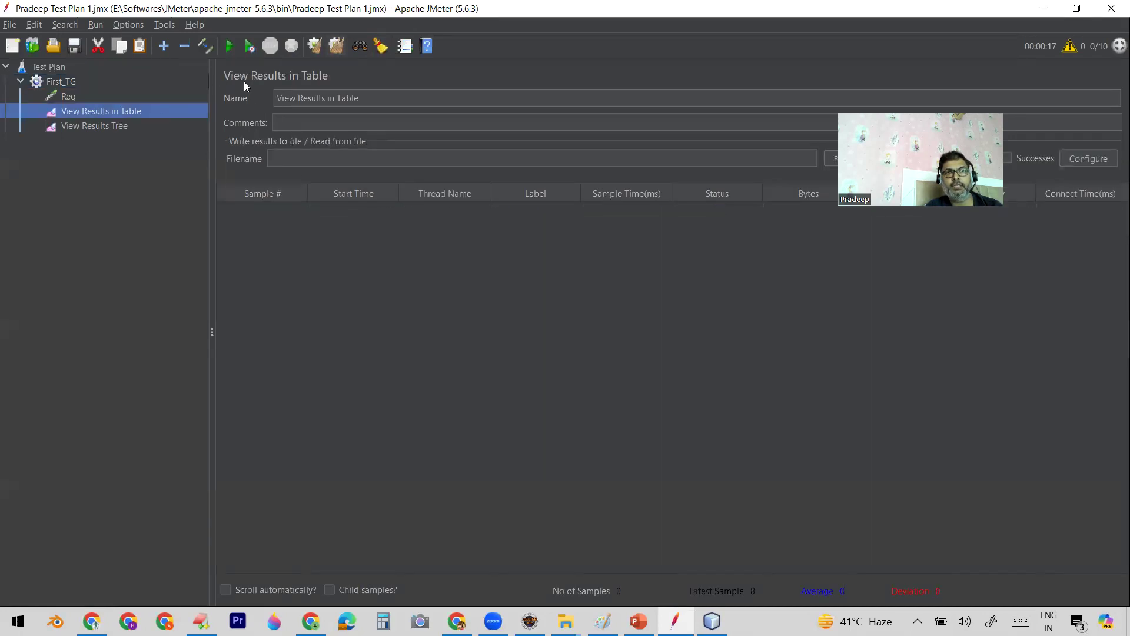
pyautogui.click(230, 46)
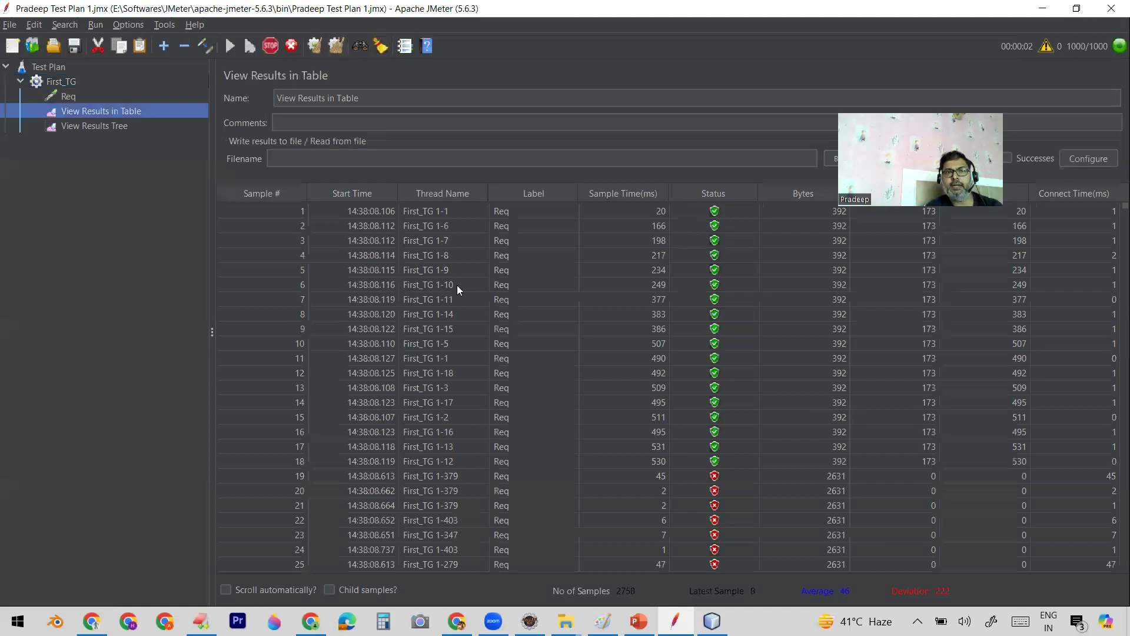
pyautogui.click(621, 590)
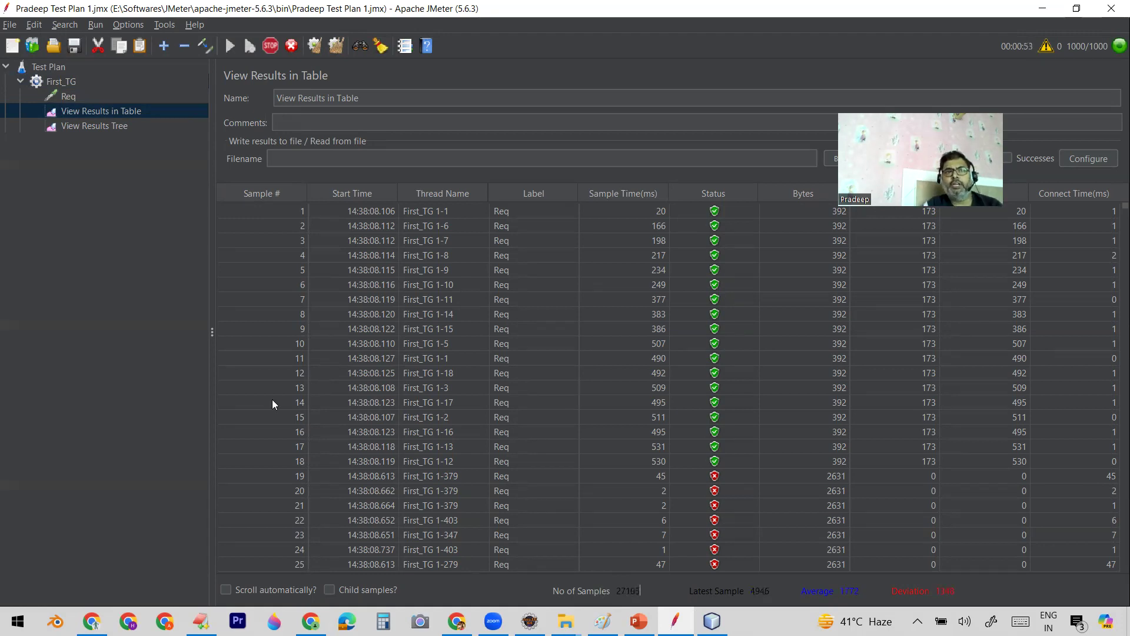
# Step: Compare First_TG's number of threads and loop count with the growing number of samples in View Results in Table
pyautogui.click(63, 82)
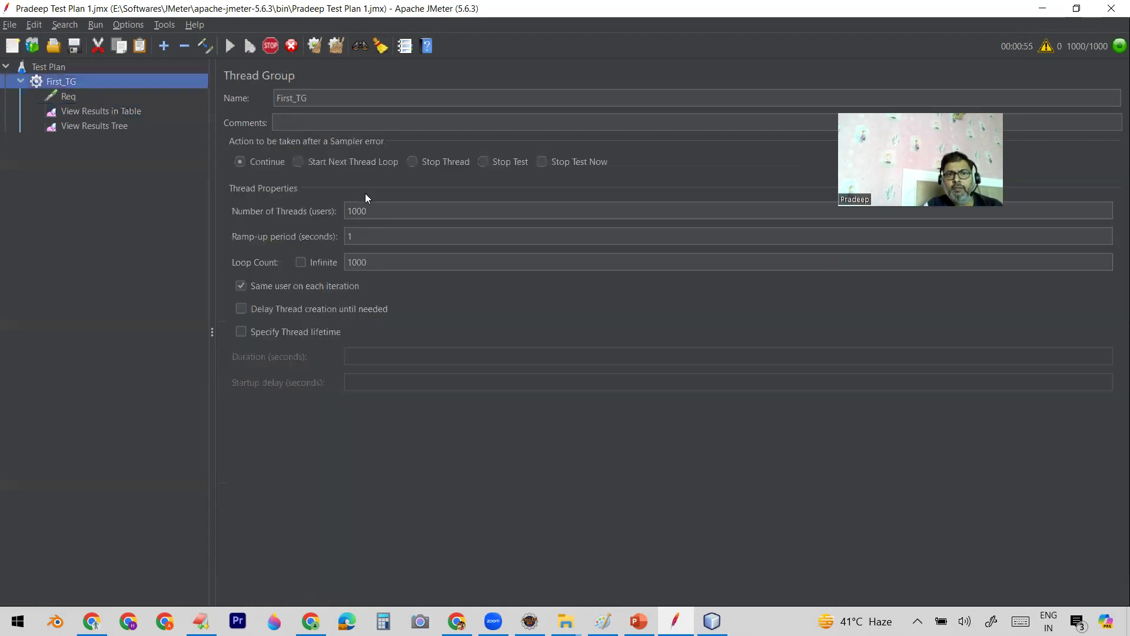
pyautogui.doubleClick(370, 263)
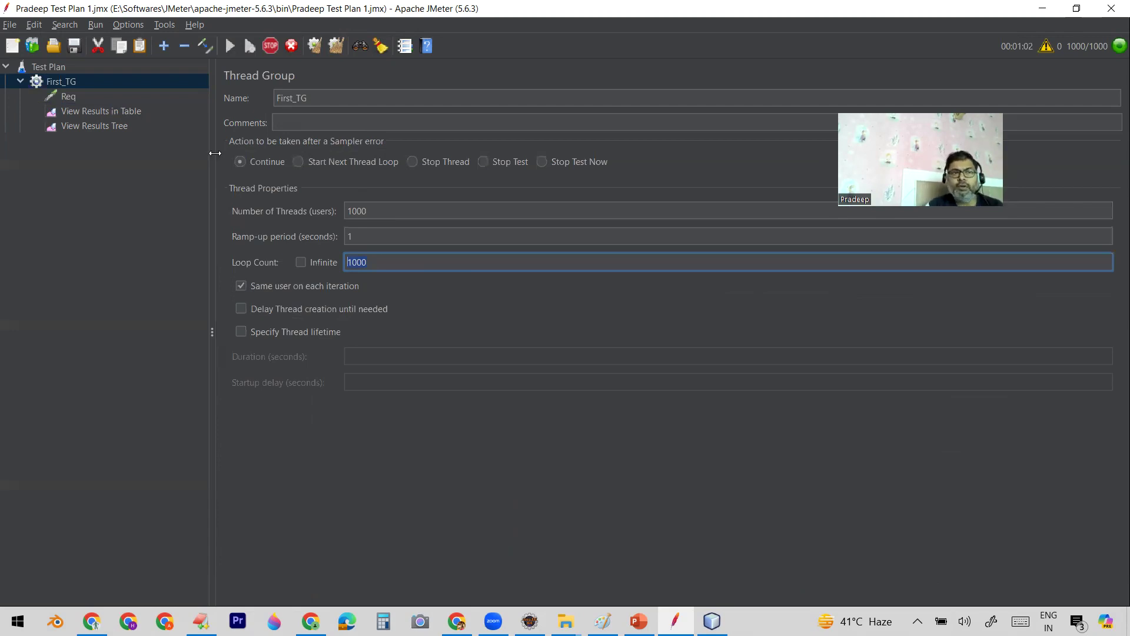
pyautogui.click(100, 126)
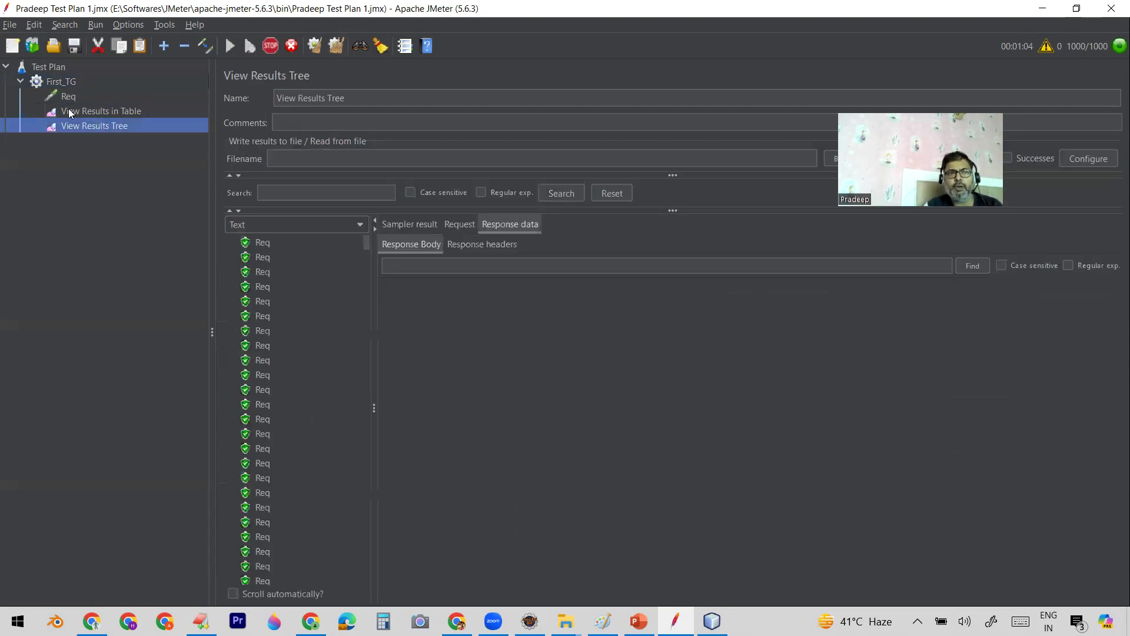
pyautogui.press('Up')
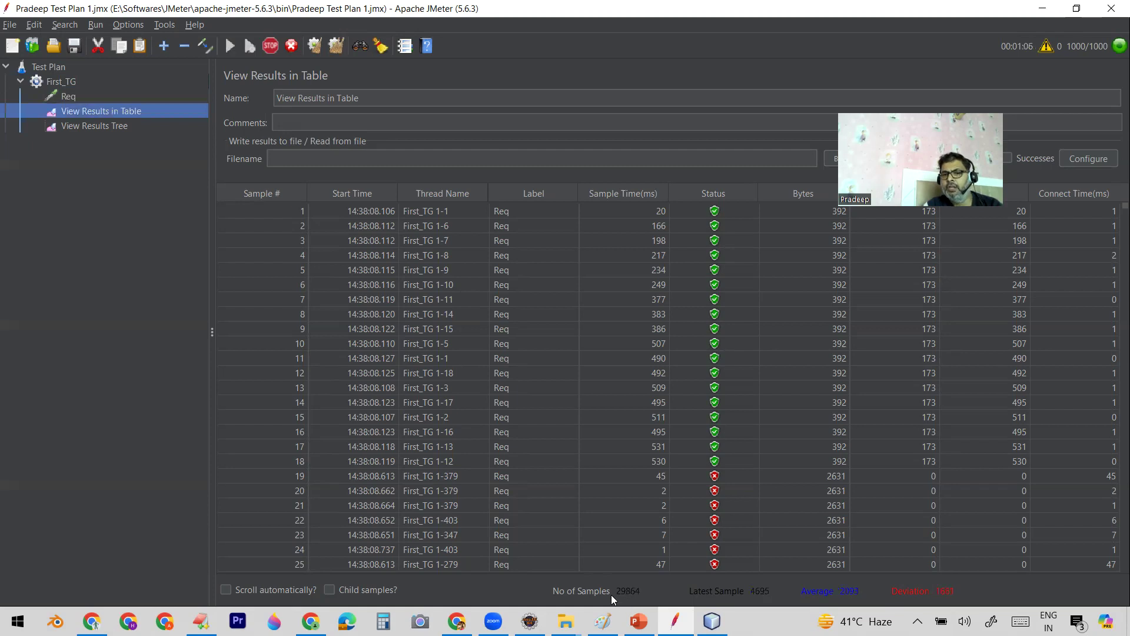
pyautogui.moveTo(642, 590); pyautogui.dragTo(601, 587)
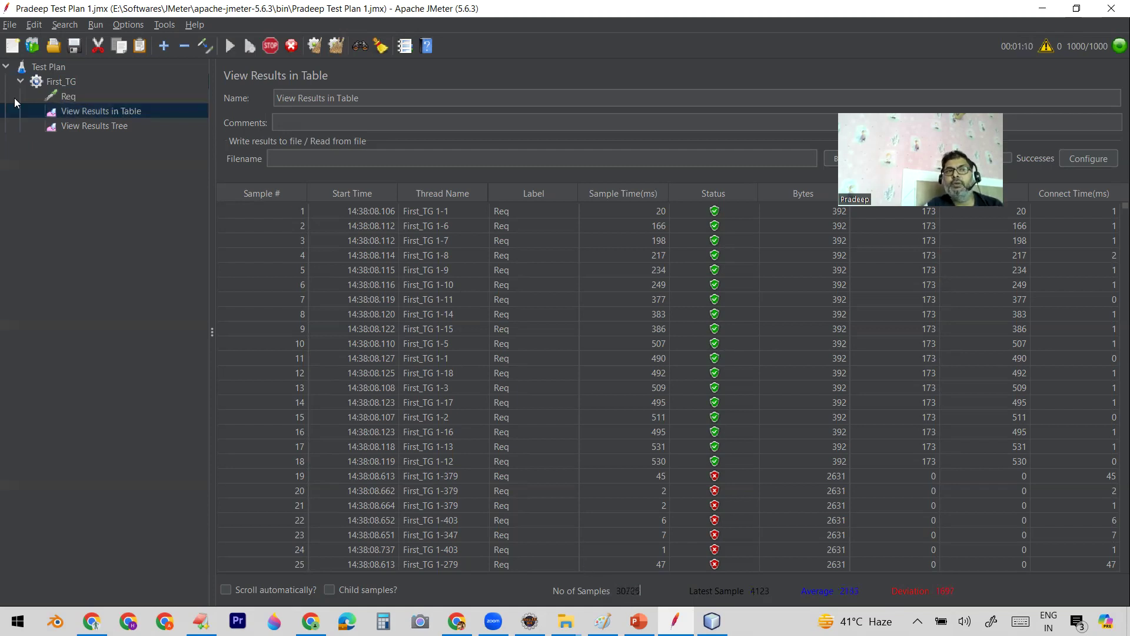
pyautogui.click(58, 82)
pyautogui.click(370, 211)
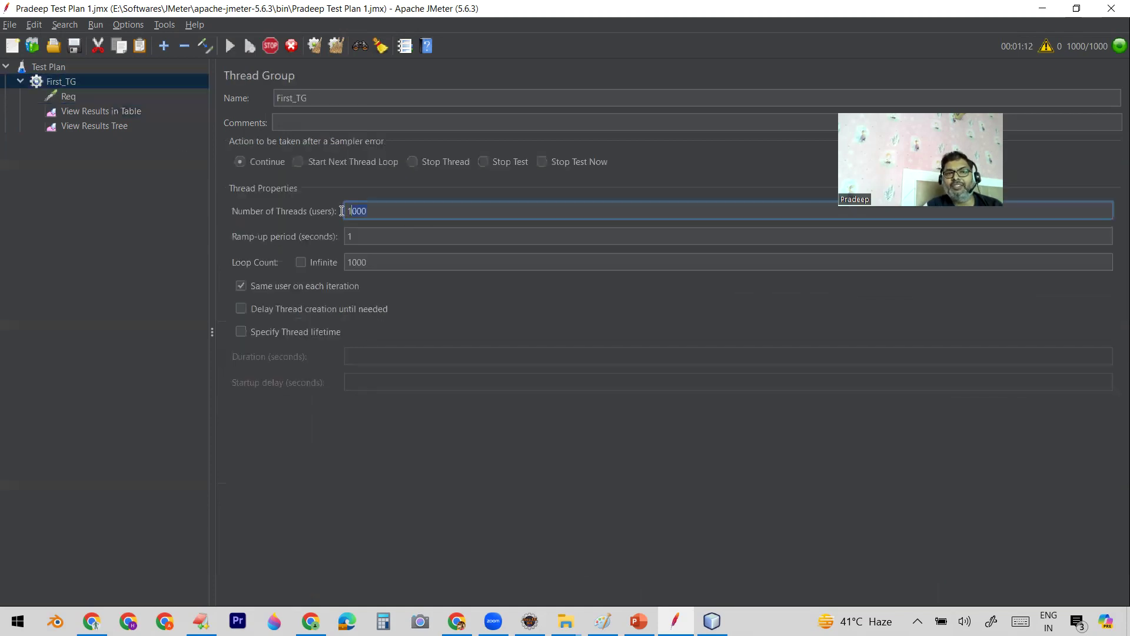
pyautogui.click(374, 262)
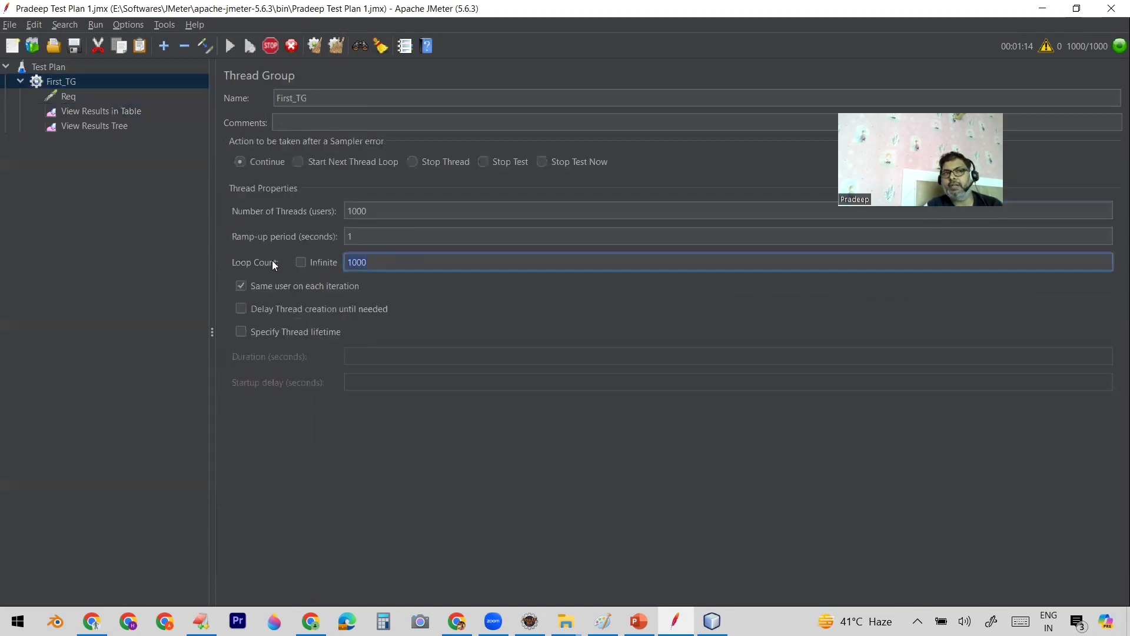
# Step: Glance at View Results Tree and View Results in Table, stop the running test and clear all results
pyautogui.click(71, 126)
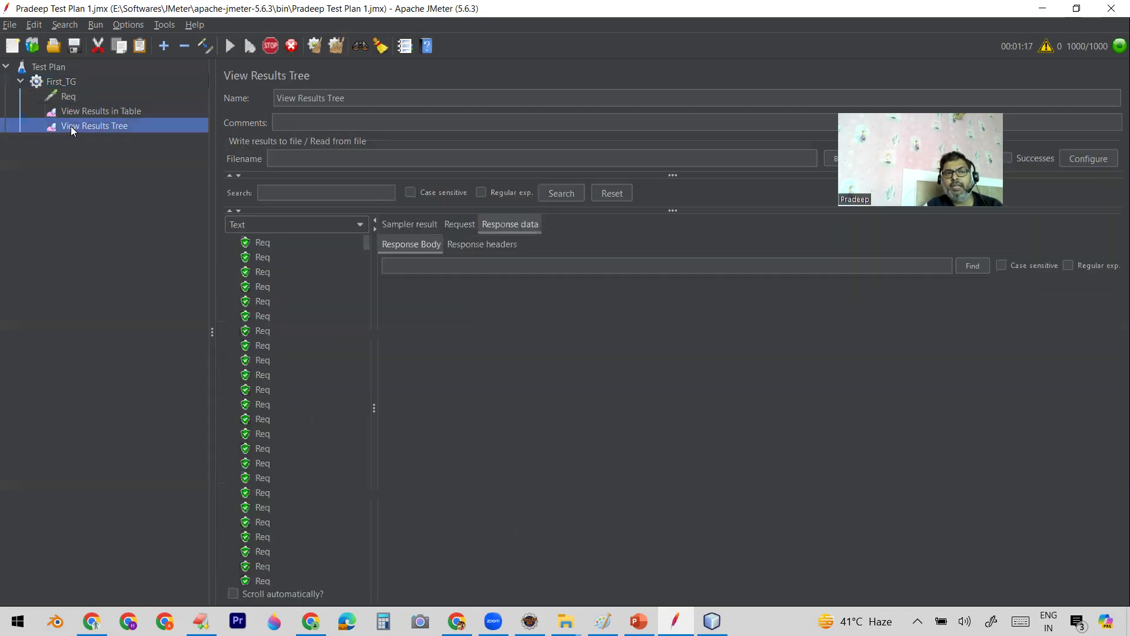
pyautogui.click(97, 110)
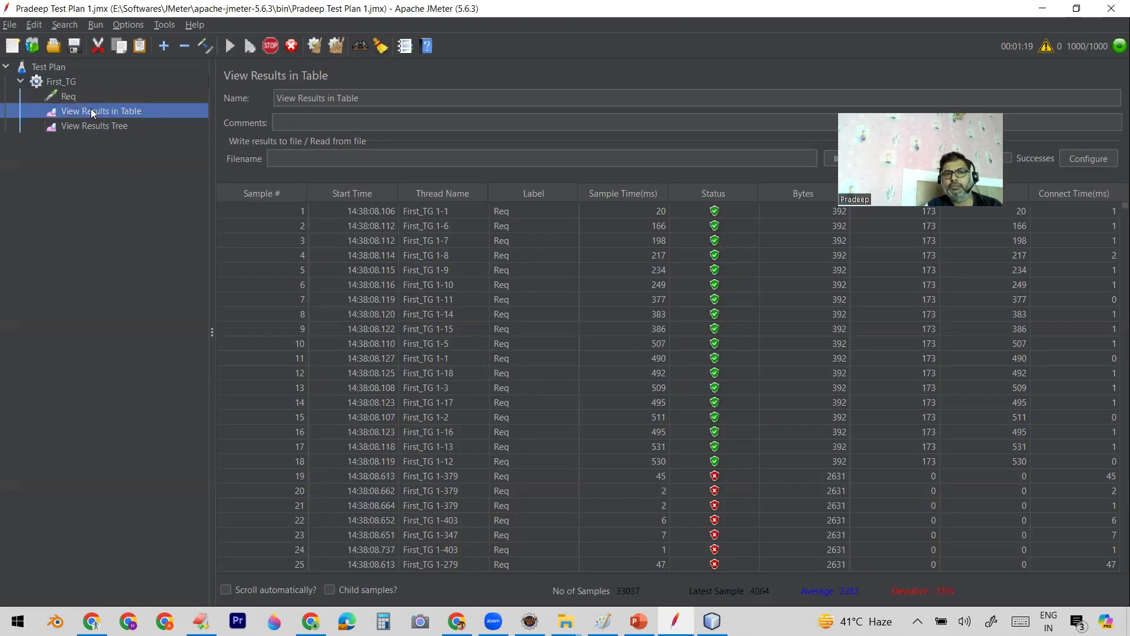
pyautogui.click(270, 47)
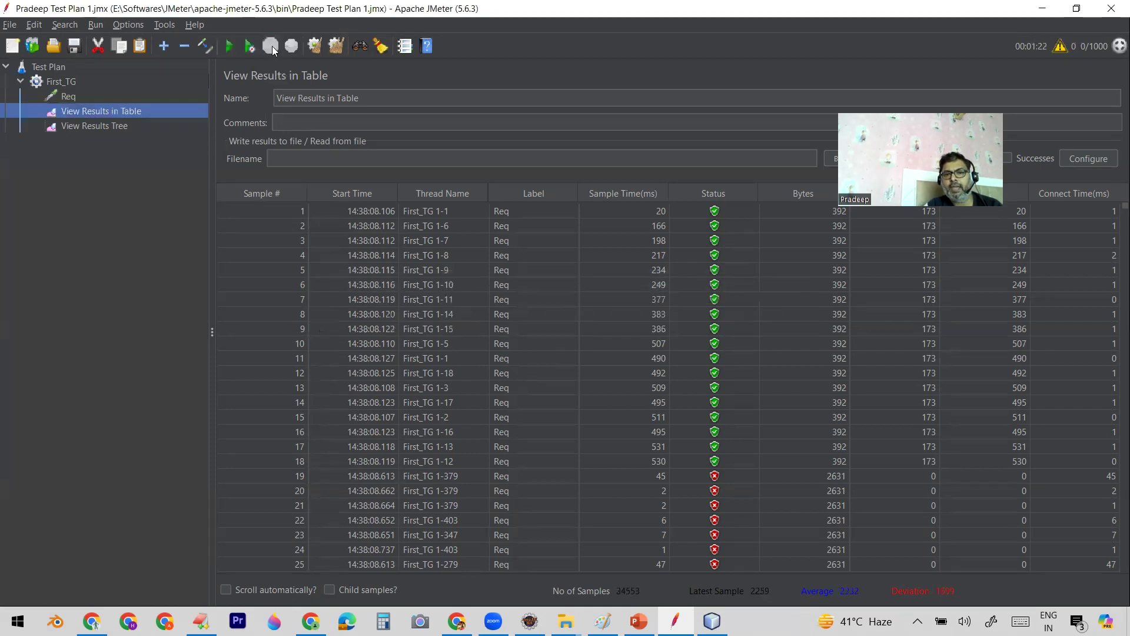
pyautogui.click(339, 45)
# Step: Enable Specify Thread lifetime for First_TG and set the duration to 1 second, comparing it with the loop count
pyautogui.click(66, 83)
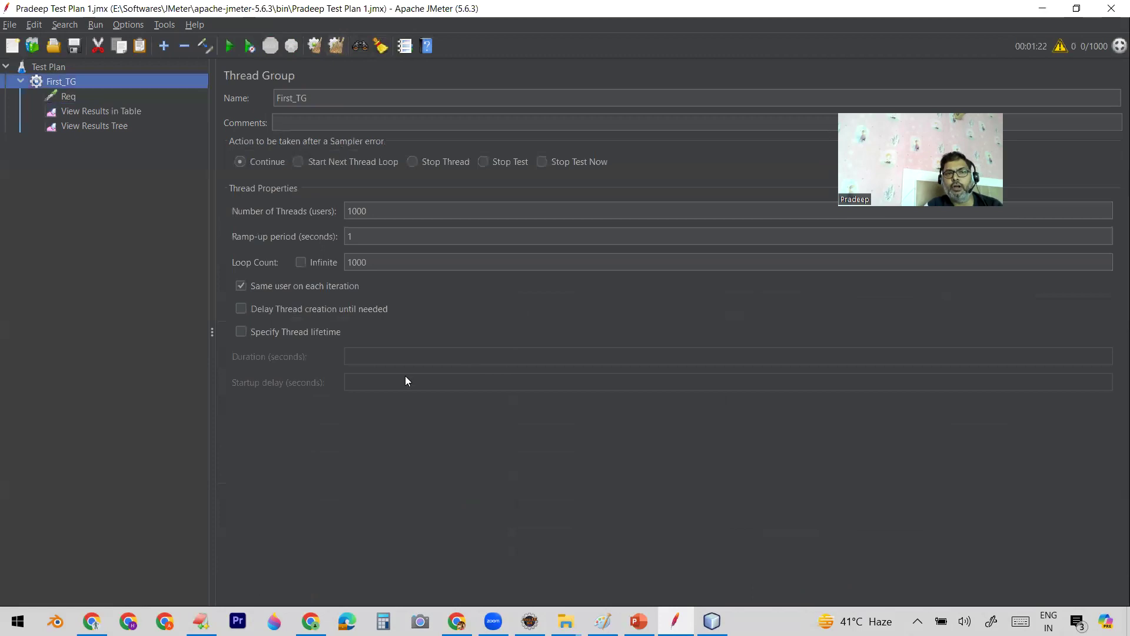
pyautogui.click(240, 332)
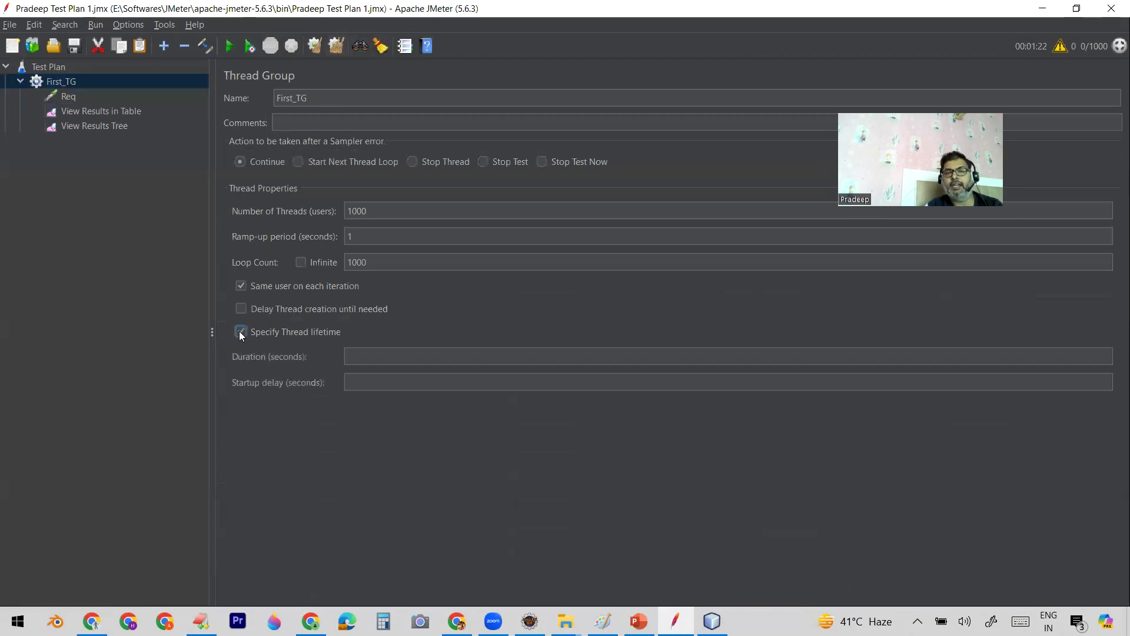
pyautogui.click(359, 351)
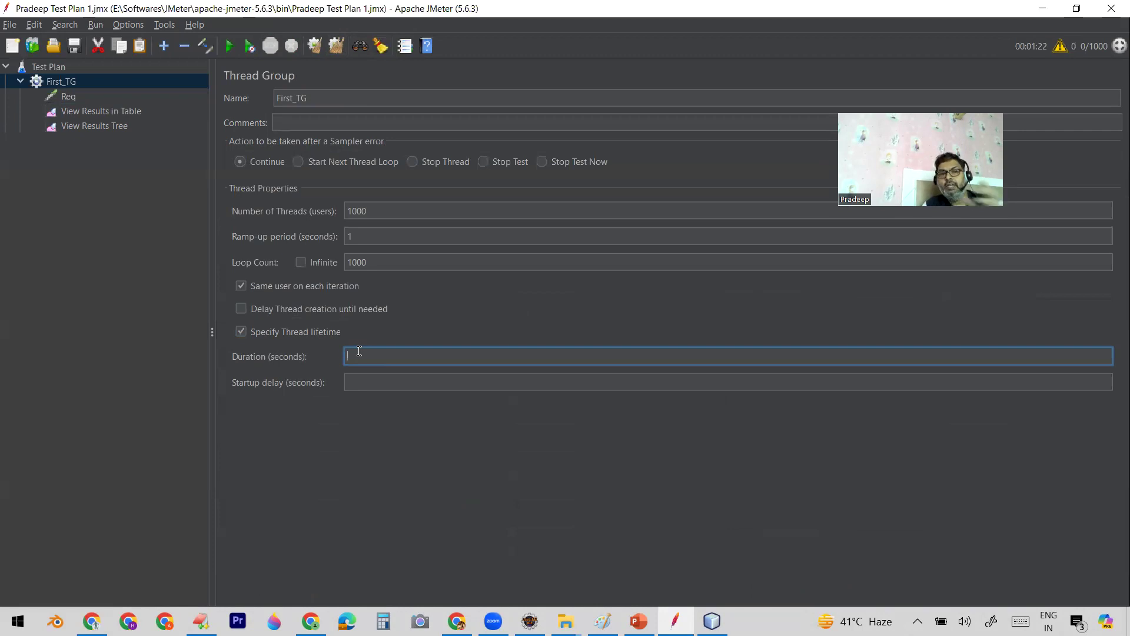
pyautogui.write('1')
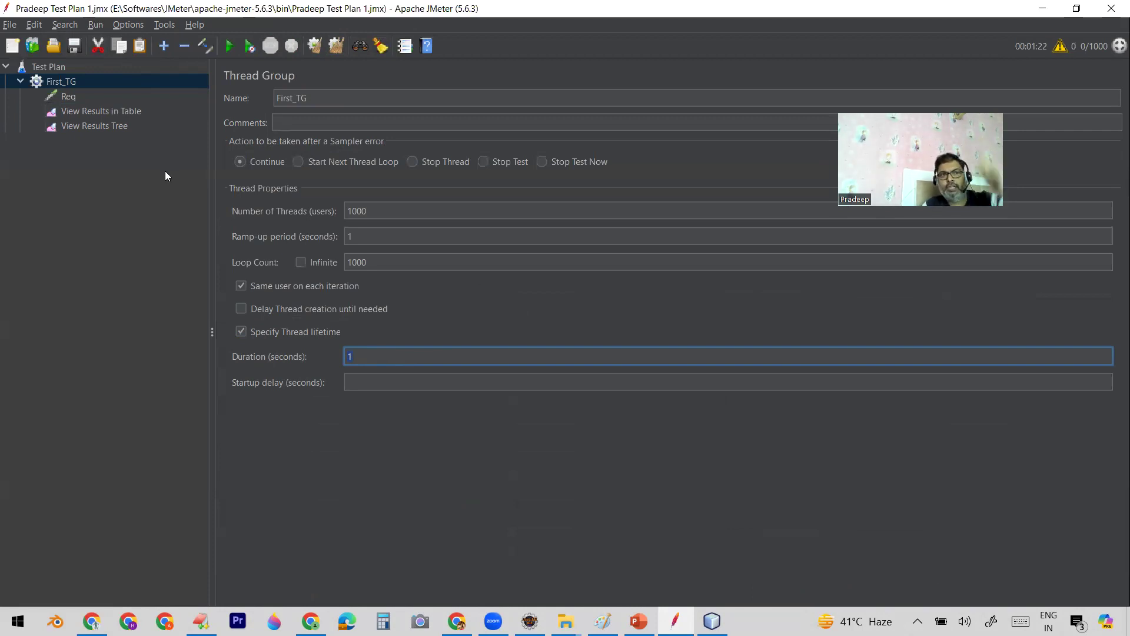
pyautogui.moveTo(375, 261); pyautogui.dragTo(320, 251)
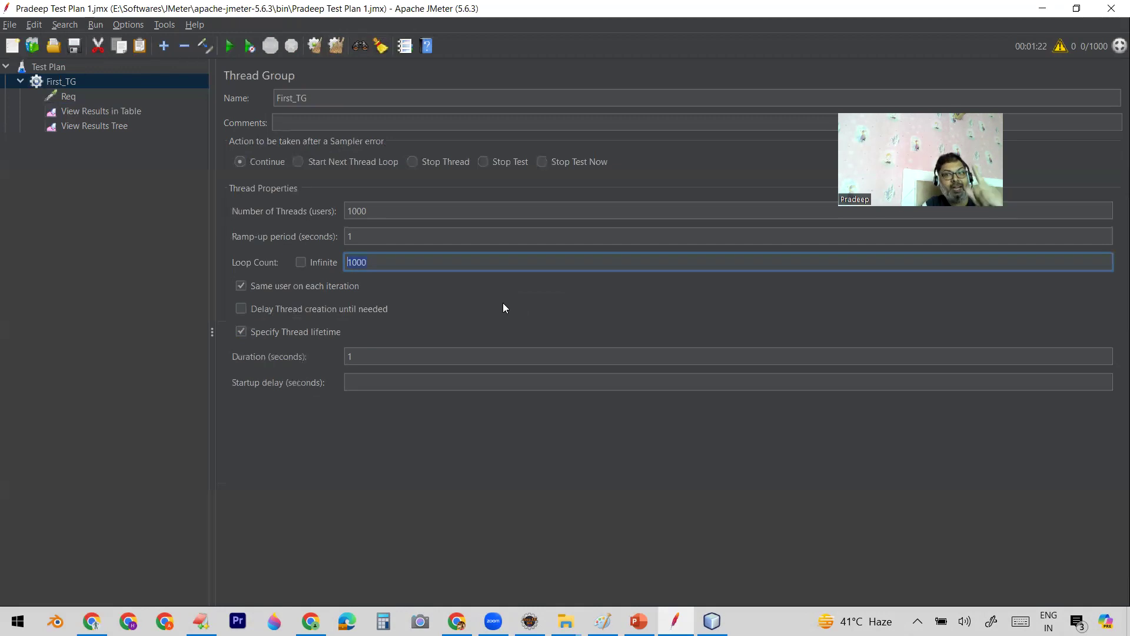
pyautogui.moveTo(361, 356); pyautogui.dragTo(333, 354)
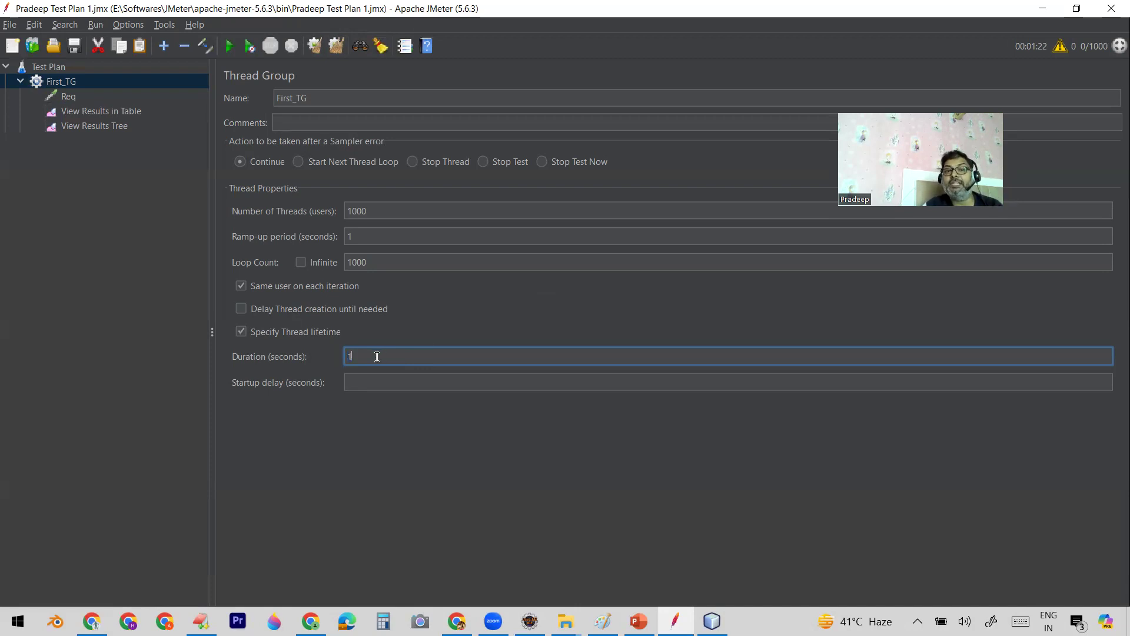
# Step: Run the test plan with the 1-second duration and check the number of samples in View Results in Table
pyautogui.click(79, 111)
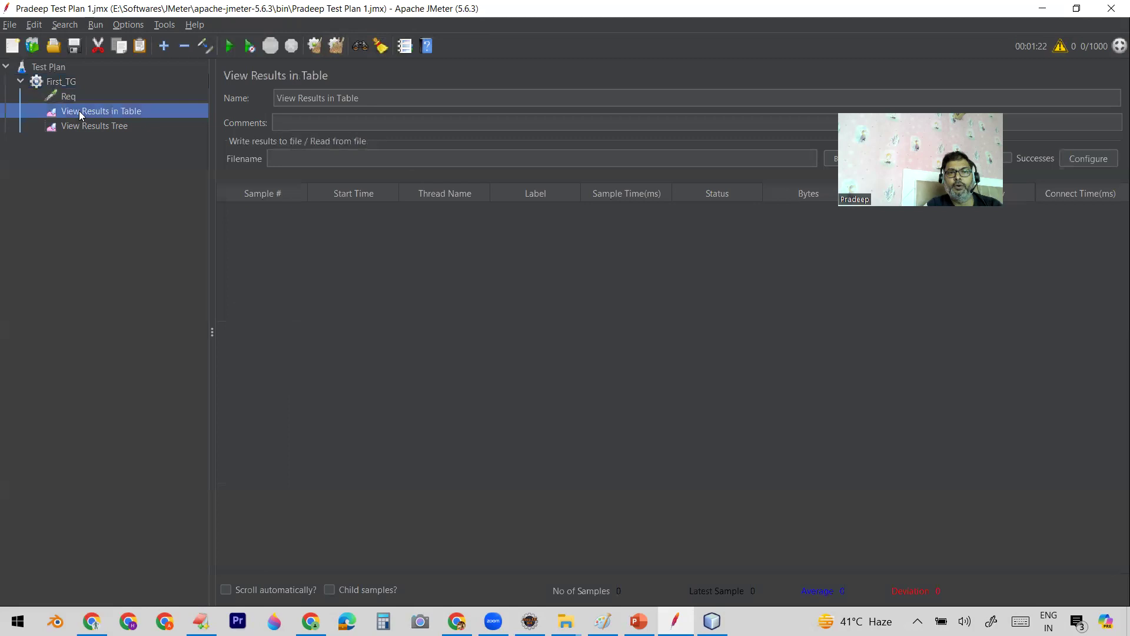
pyautogui.click(229, 47)
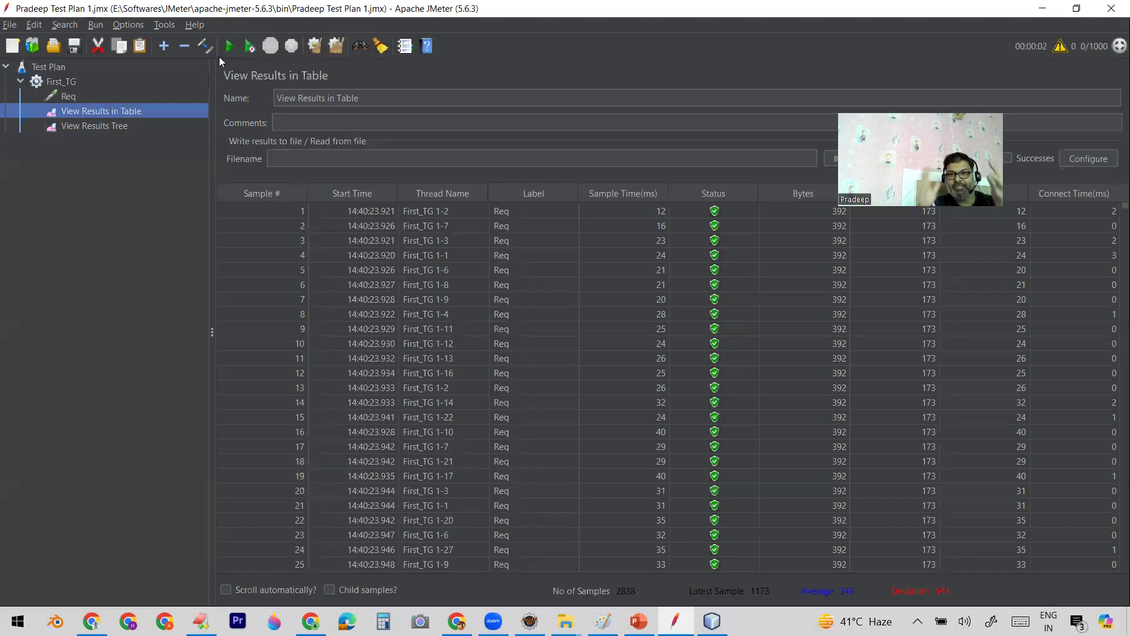
pyautogui.moveTo(615, 591); pyautogui.dragTo(644, 591)
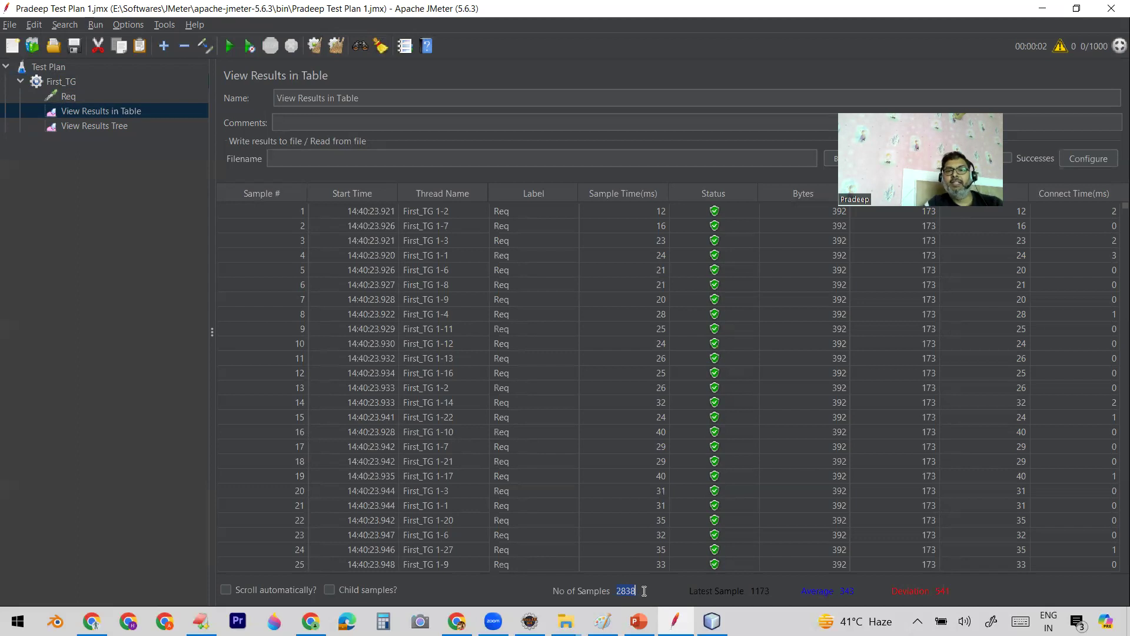
pyautogui.click(627, 591)
pyautogui.moveTo(616, 590); pyautogui.dragTo(640, 588)
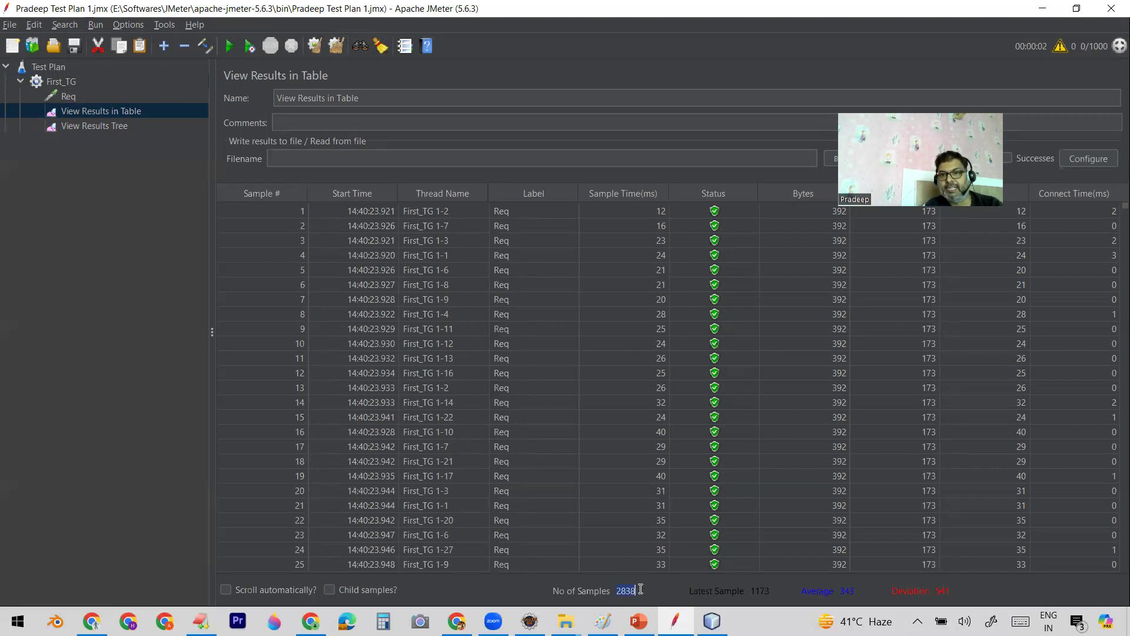
# Step: Review First_TG's startup delay setting and disable Specify Thread lifetime
pyautogui.click(60, 80)
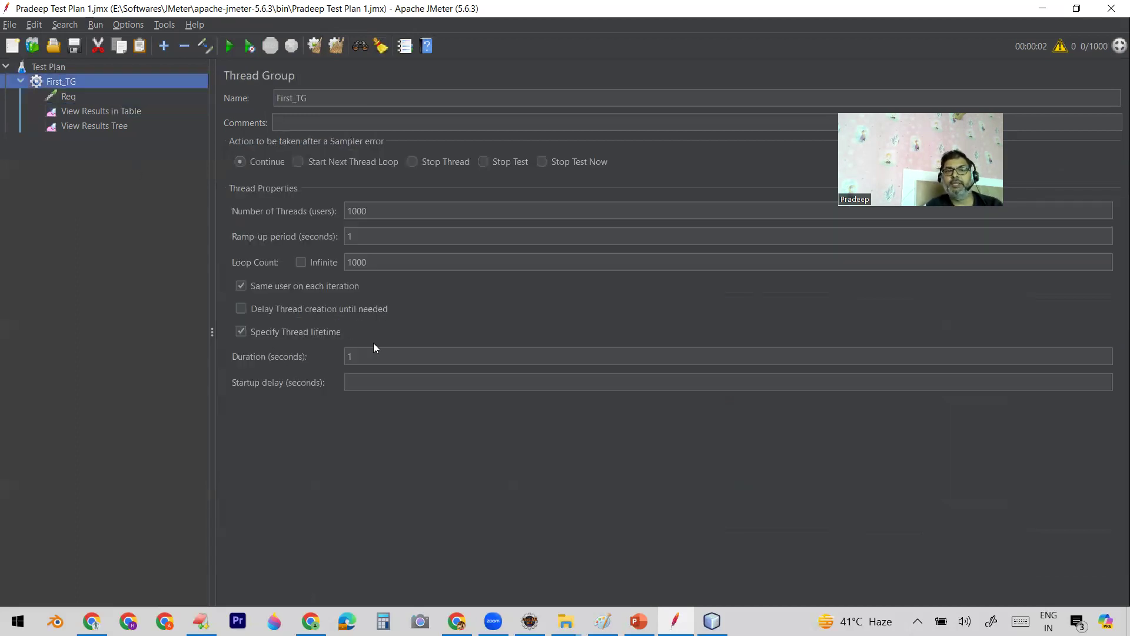
pyautogui.click(372, 380)
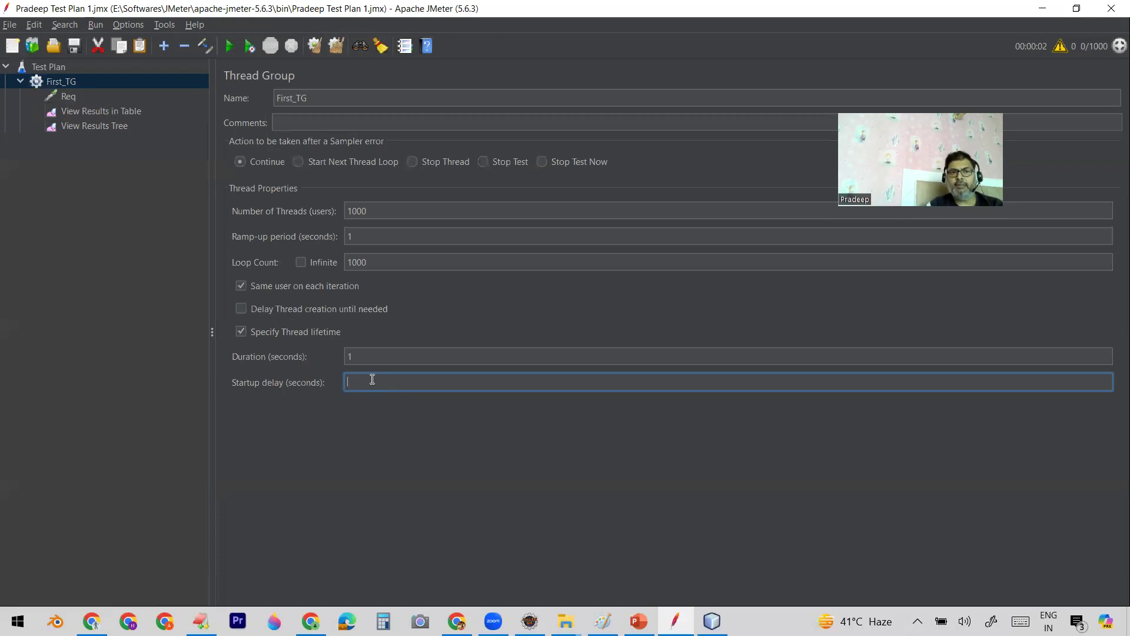
pyautogui.click(243, 331)
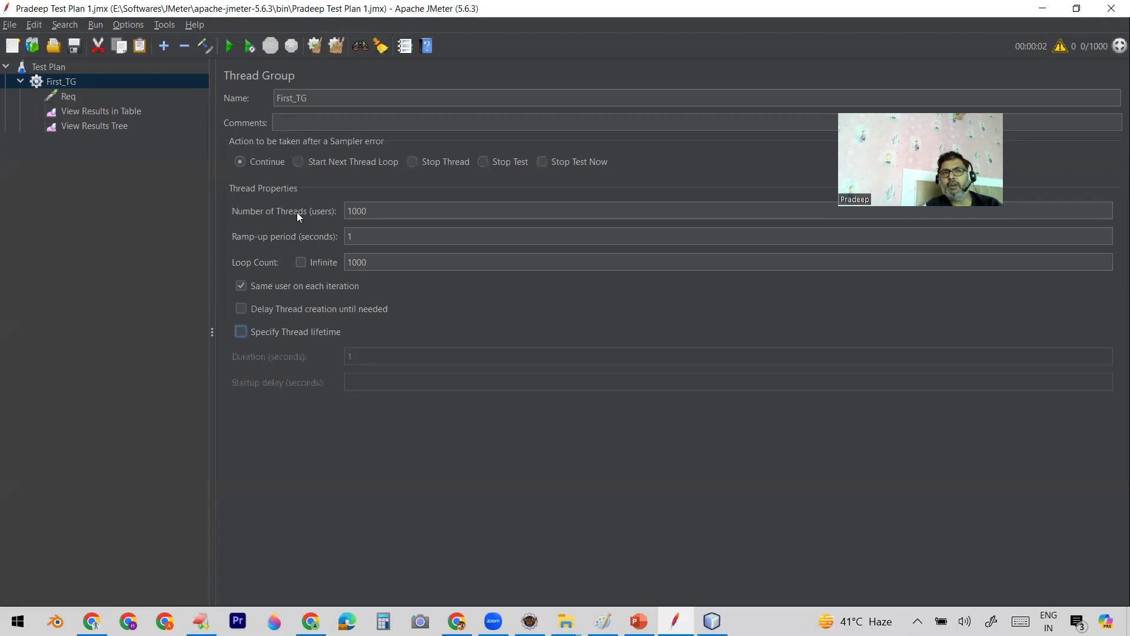